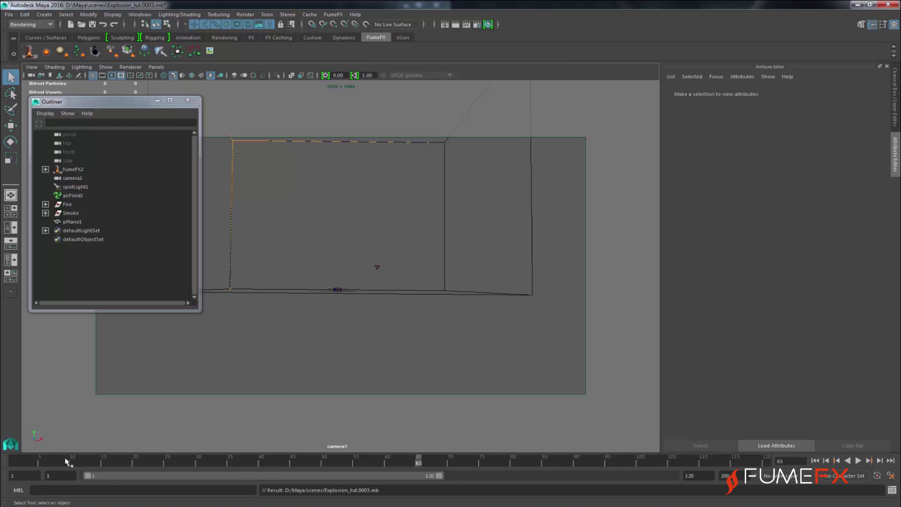
Hide the Fire group and scrub the timeline to frame 38 to examine the smoke particles alone.
click(91, 460)
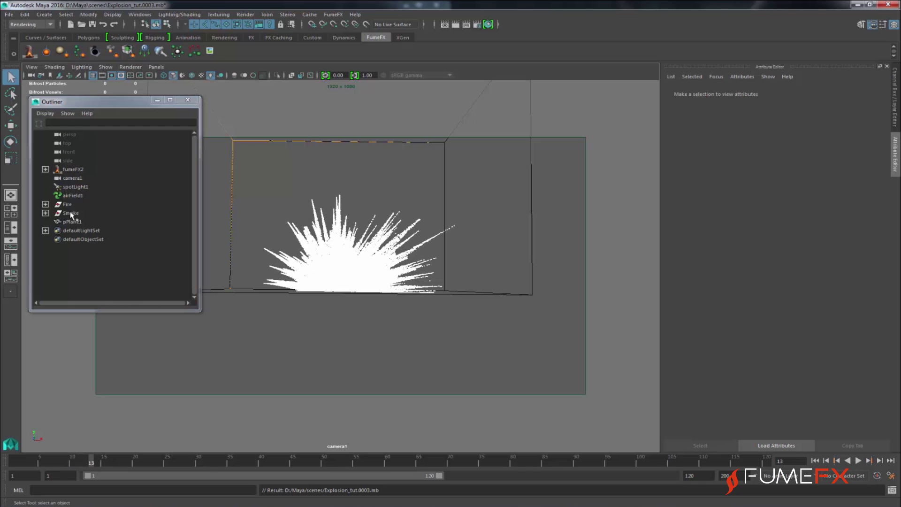
click(68, 205)
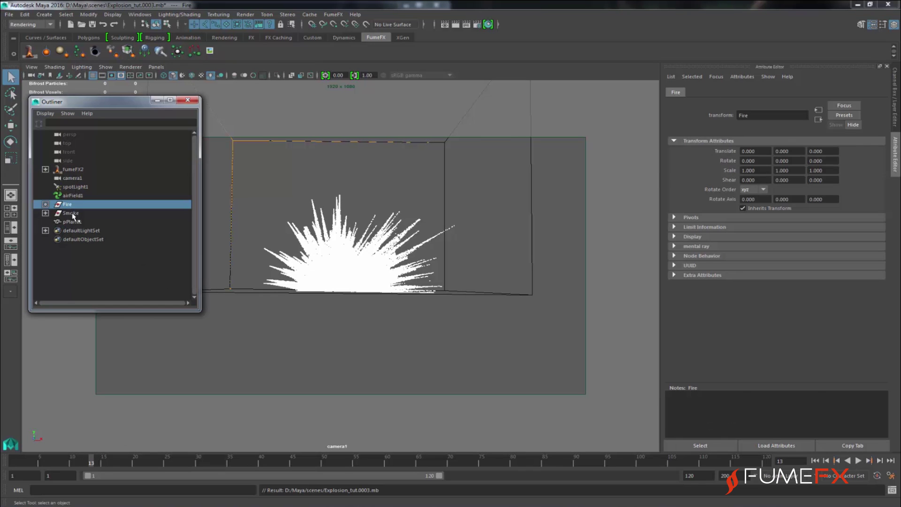
key(ctrl+h)
drag(70, 456, 249, 459)
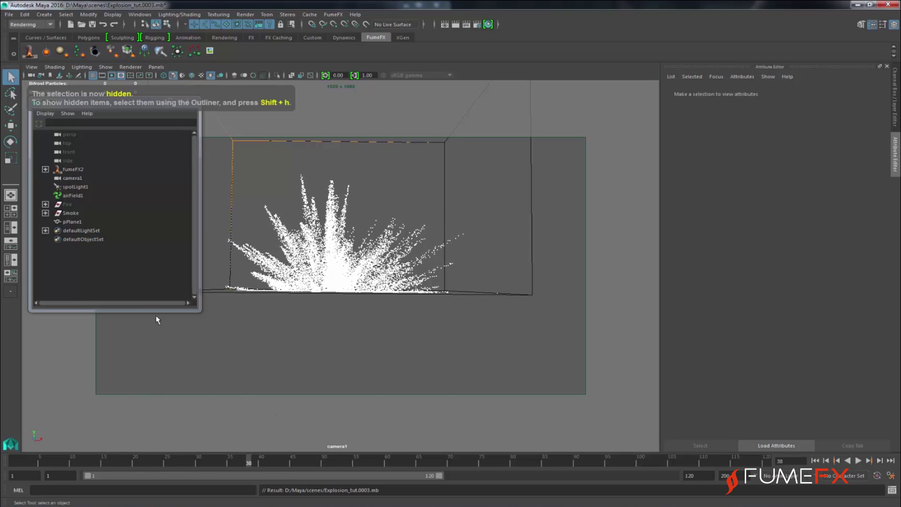
Hide the Smoke group, show the Fire group and scrub back to frame 2, finishing with the Smoke group shown again.
click(73, 213)
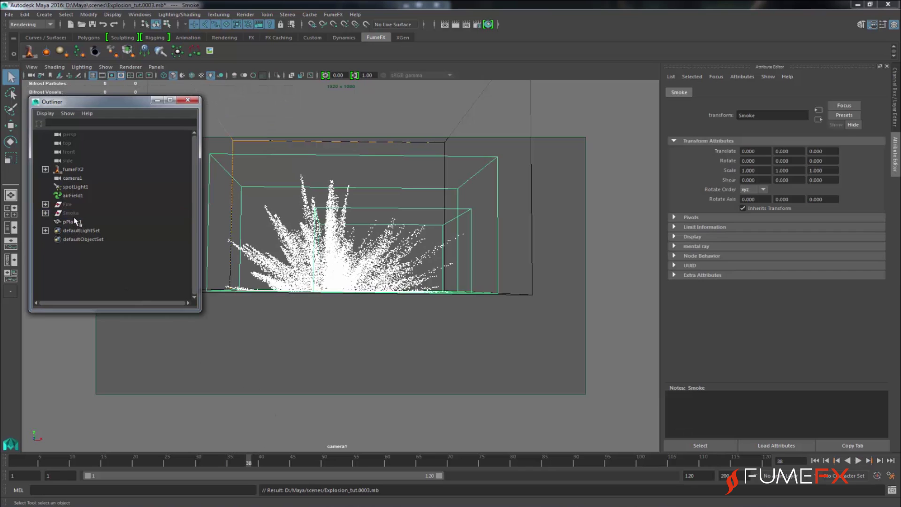
key(ctrl+h)
click(80, 205)
key(shift+h)
mouse_move(37, 462)
mouse_down()
mouse_move(26, 460)
mouse_move(98, 463)
mouse_move(22, 464)
mouse_up()
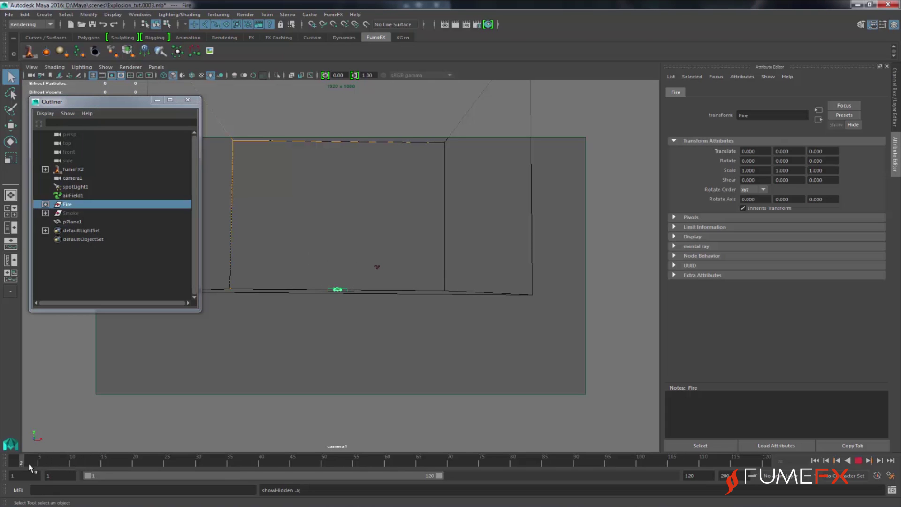
click(79, 214)
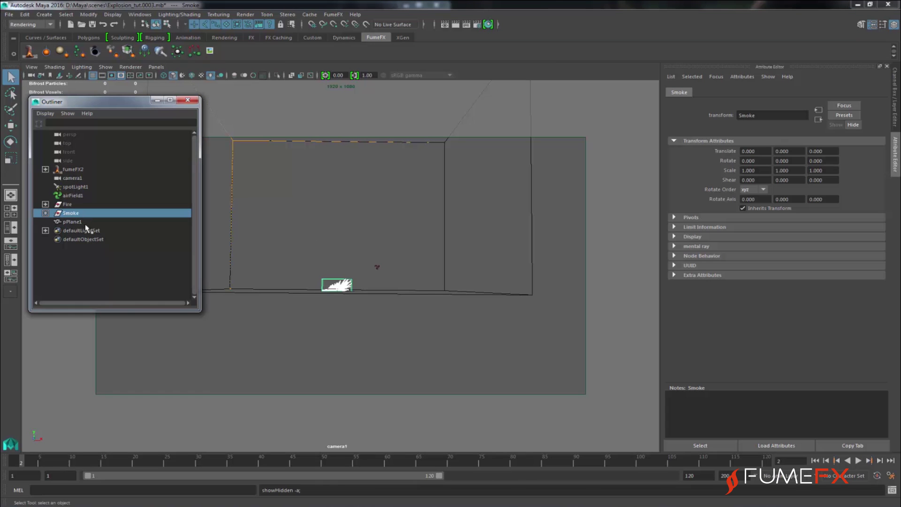
Switch to the persp view, frame the whole FumeFX container and examine the airField1 attributes, including its distance settings.
key(space)
drag(324, 252, 330, 232)
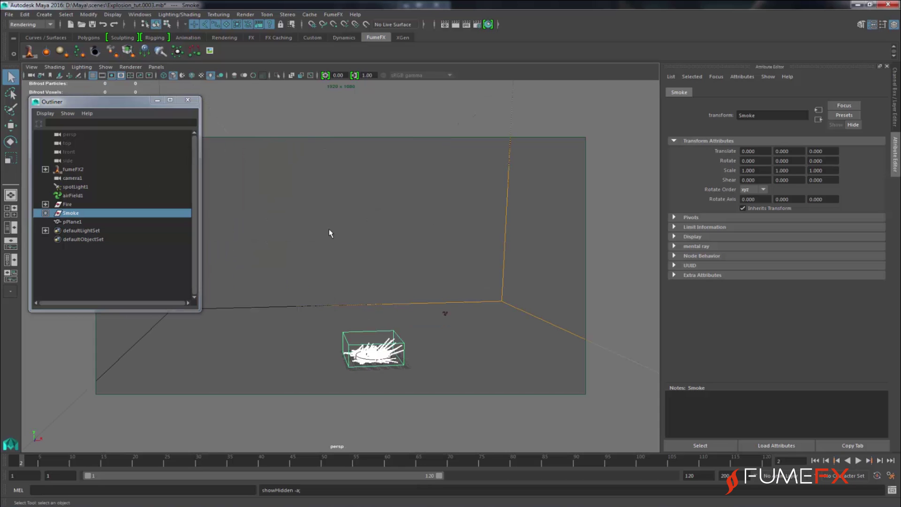
alt+right_drag(447, 277, 106, 298)
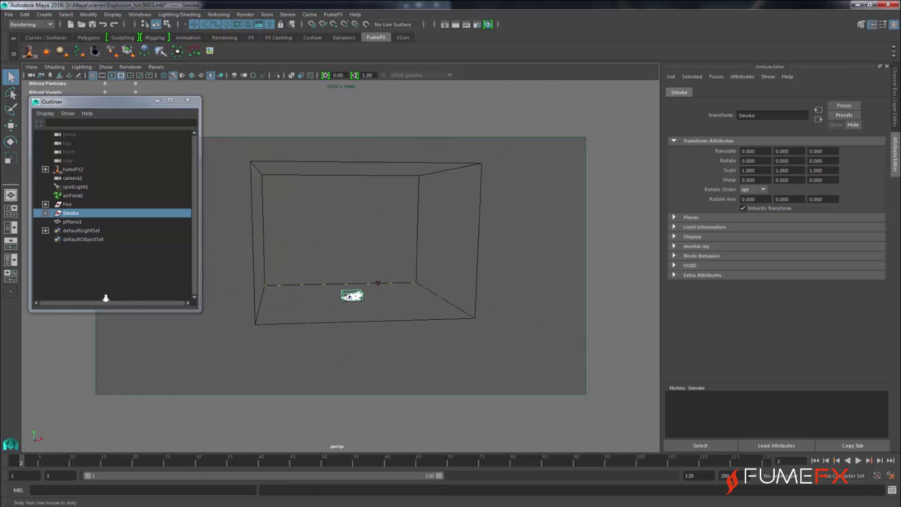
alt+drag(337, 280, 407, 277)
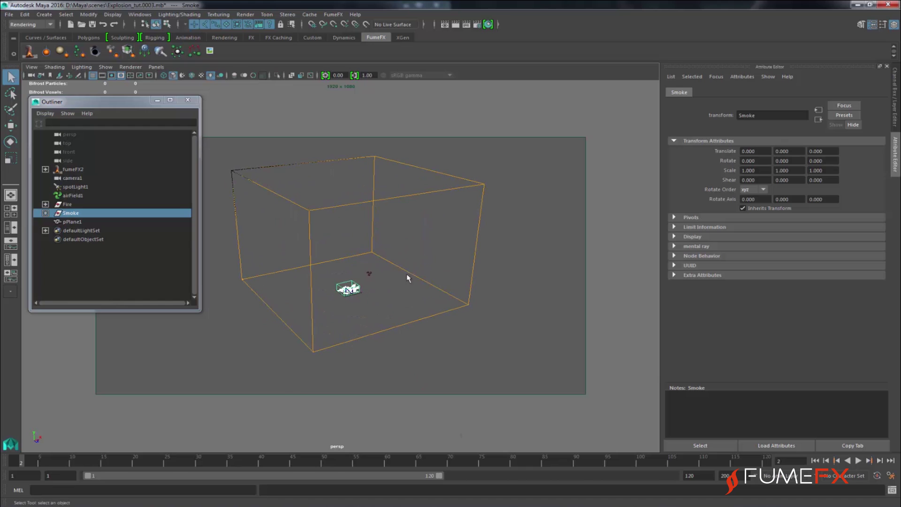
click(79, 195)
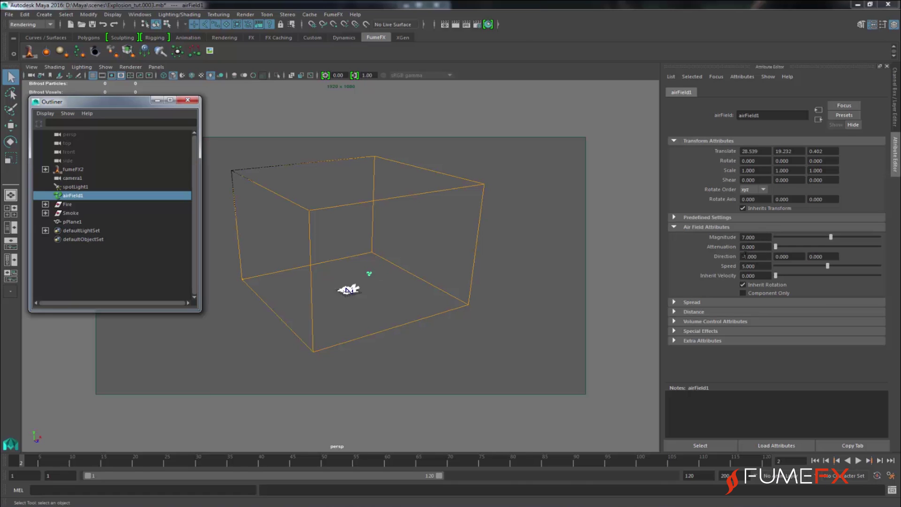
click(700, 312)
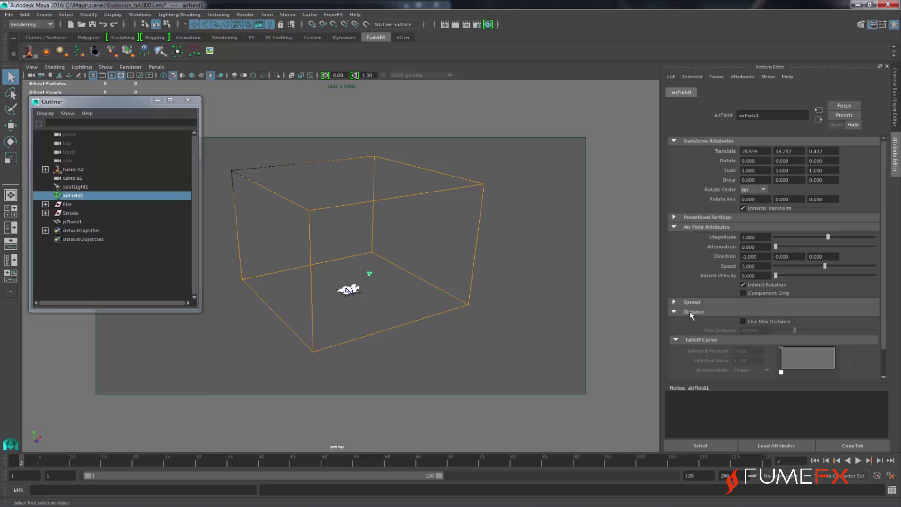
click(691, 312)
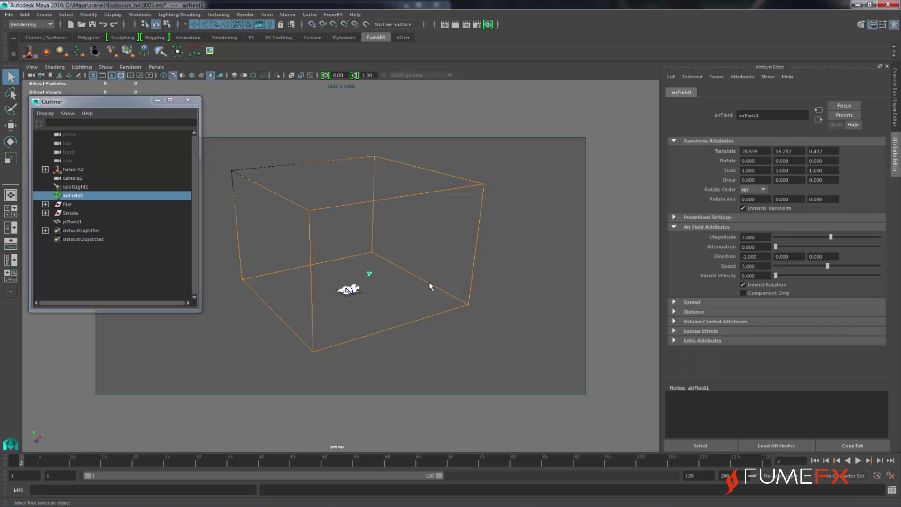
alt+right_drag(480, 275, 386, 289)
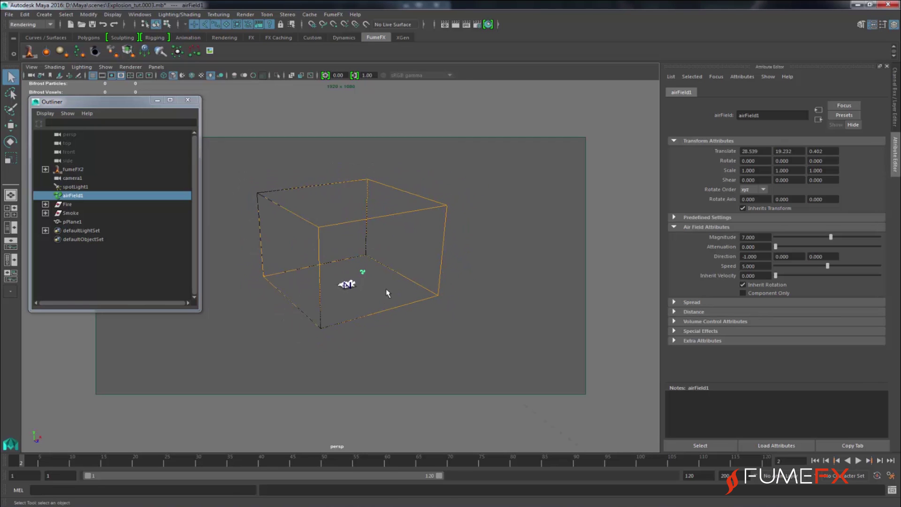
Examine the spotLight1 shape attributes and look through the light at the container, finishing back in the persp view.
click(131, 188)
alt+drag(358, 196, 369, 214)
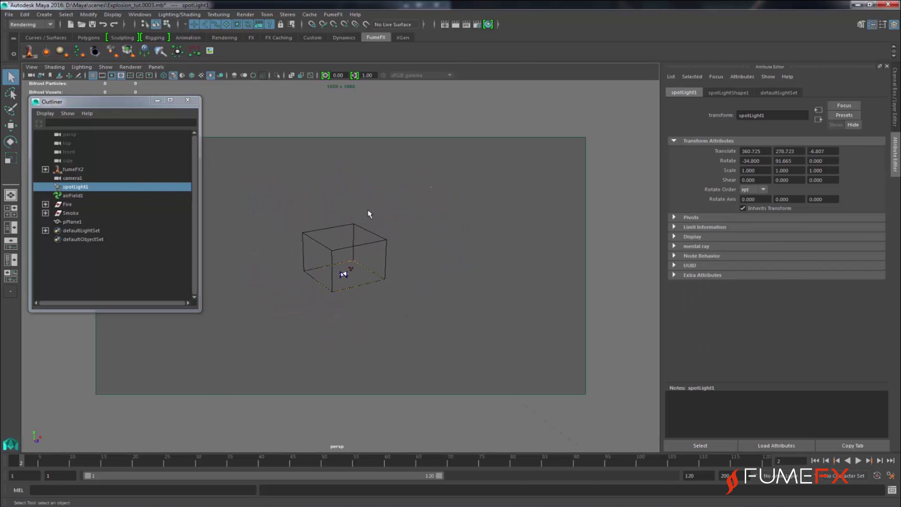
click(716, 93)
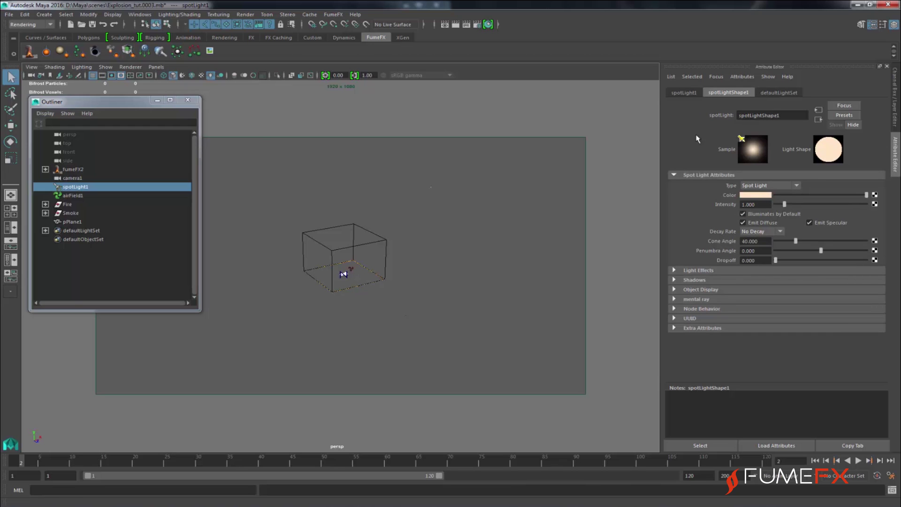
click(156, 67)
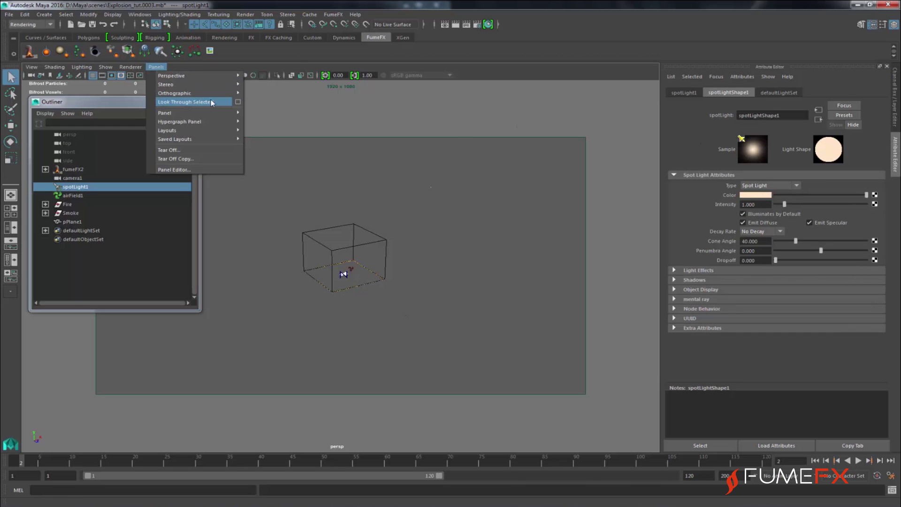
click(212, 103)
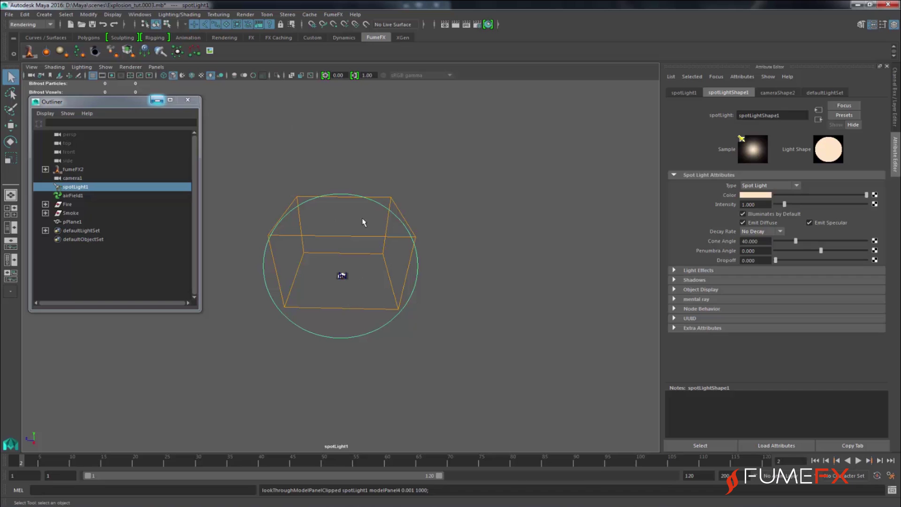
click(156, 68)
mouse_move(188, 76)
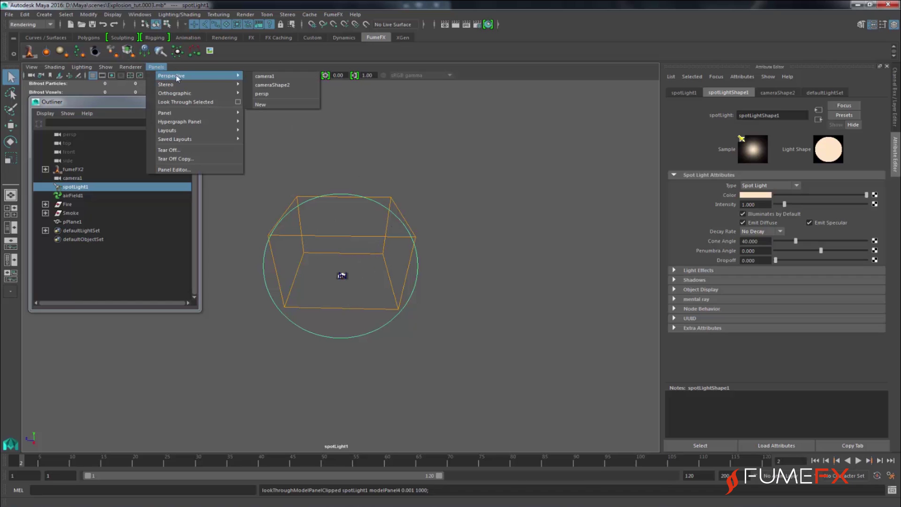
click(261, 93)
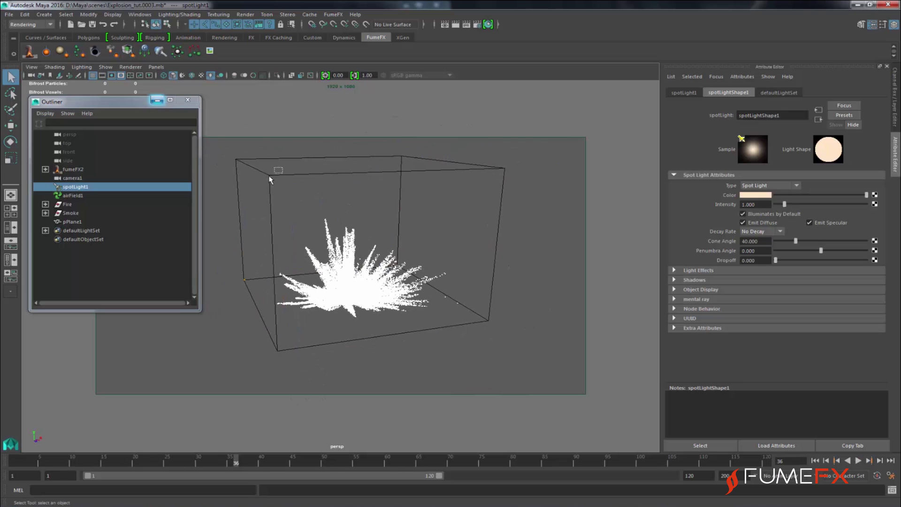
Inspect the FumeFX container's parameters and hide the Fire group.
drag(271, 177, 262, 186)
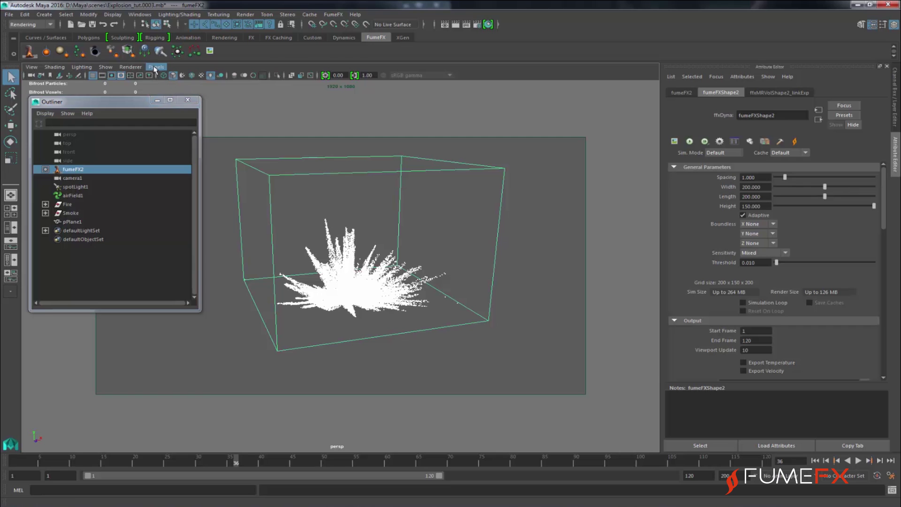
click(79, 205)
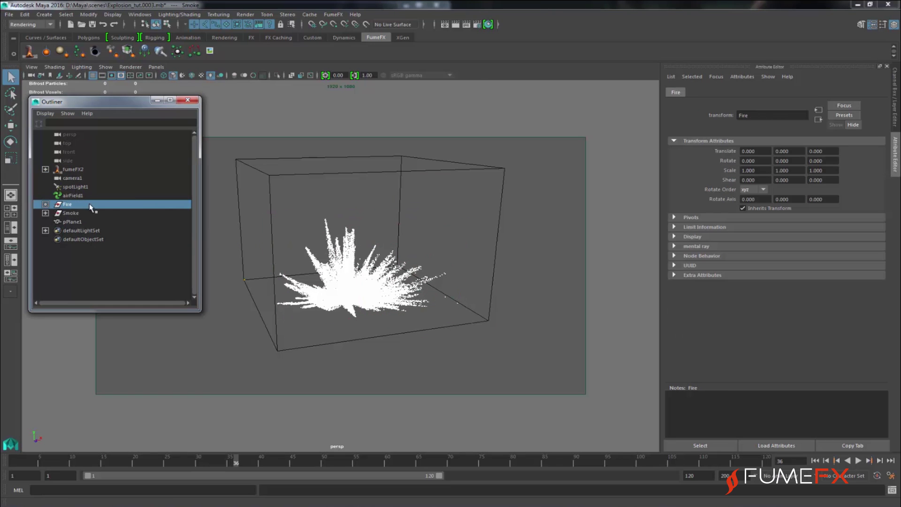
key(ctrl+h)
Create FumeFX particle sources from Right_Trail and Left_Trail in the Smoke group, connected to the fumeFX2 container.
click(75, 214)
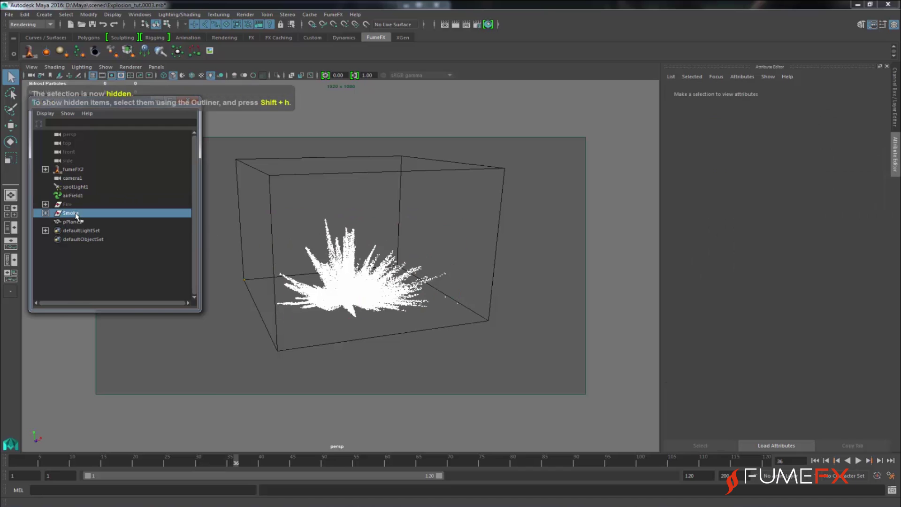
click(45, 213)
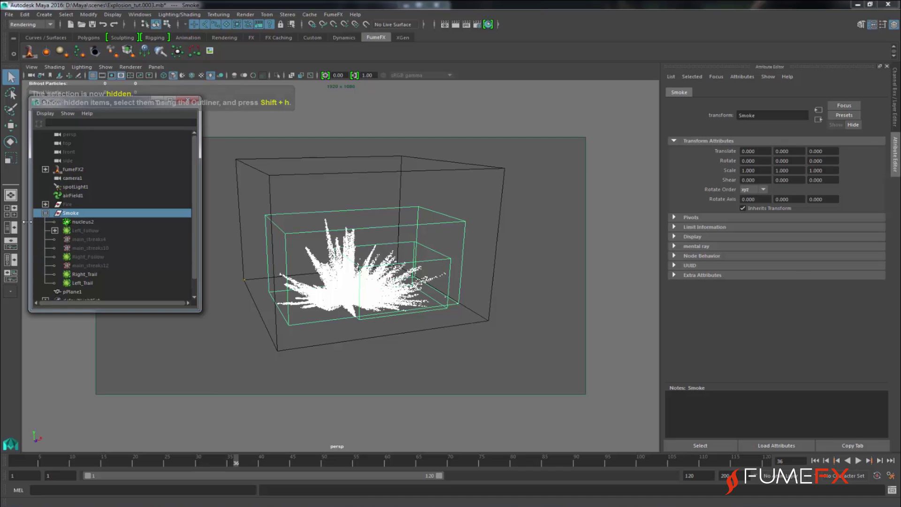
click(117, 275)
shift+click(98, 284)
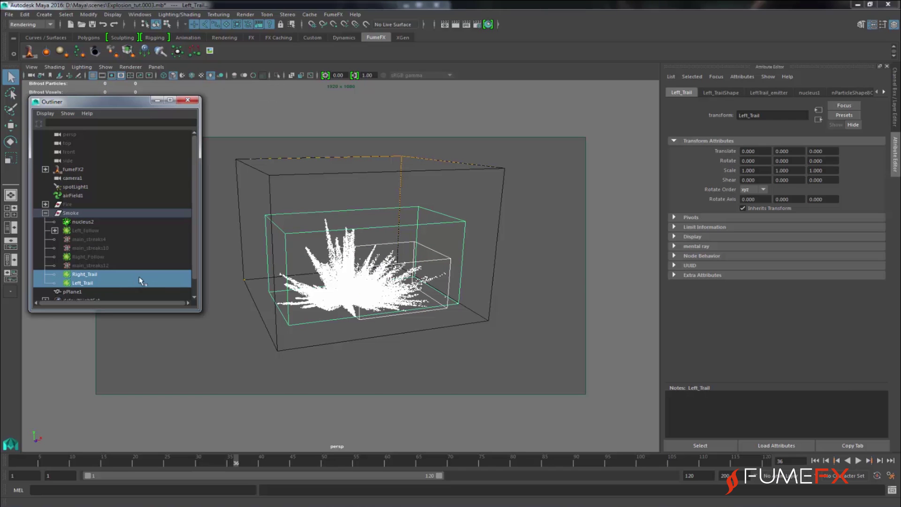
ctrl+click(92, 169)
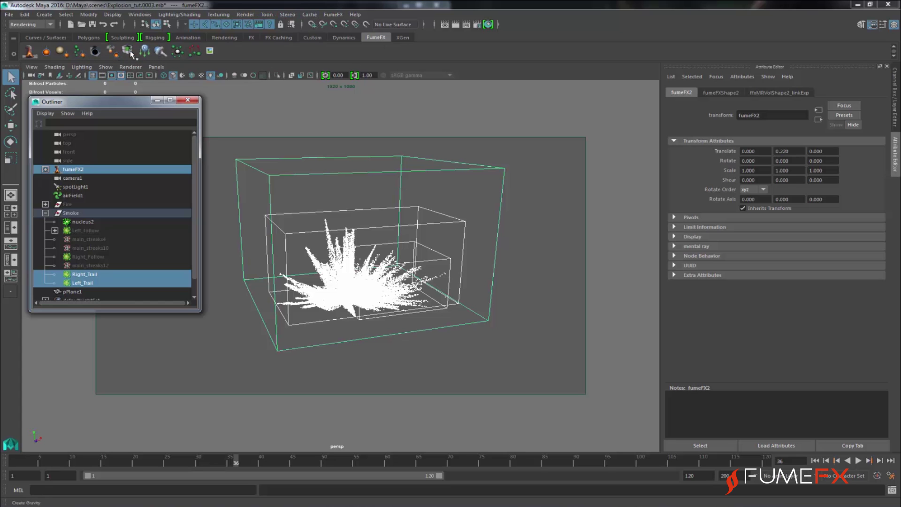
click(80, 55)
At frame 1, move Smoke_Right_Trail_source about 34 units along X, away from the left trail source.
drag(196, 184, 197, 206)
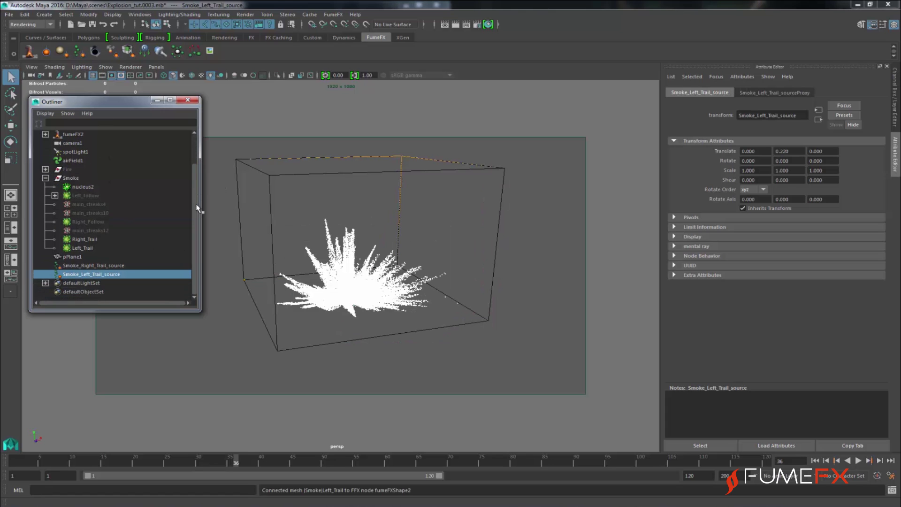
click(63, 265)
click(815, 461)
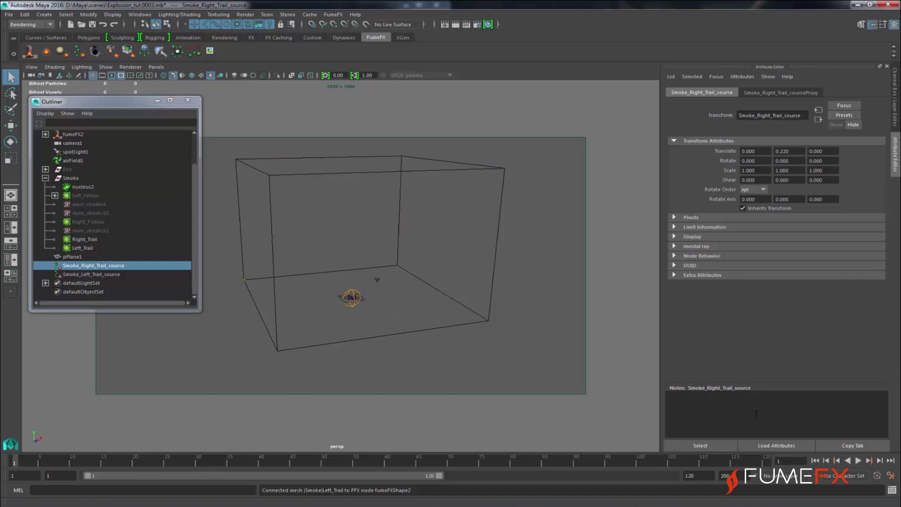
click(101, 274)
click(101, 266)
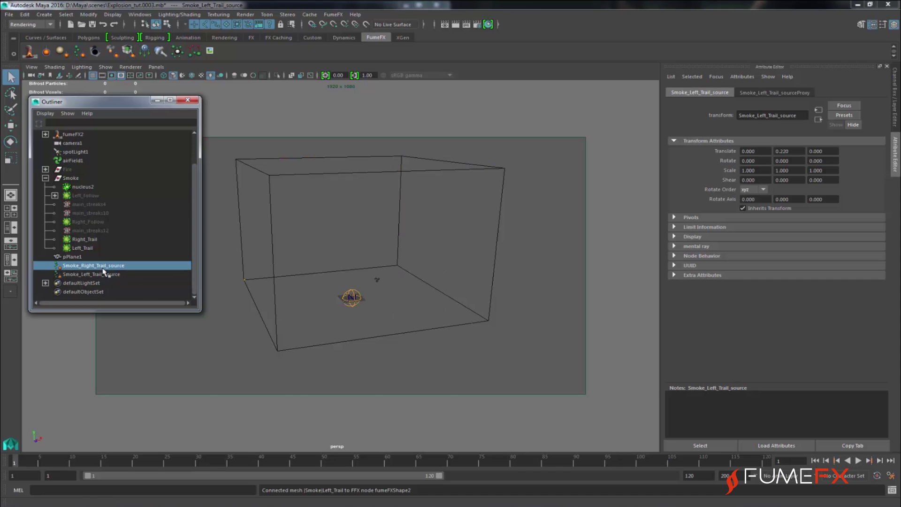
key(w)
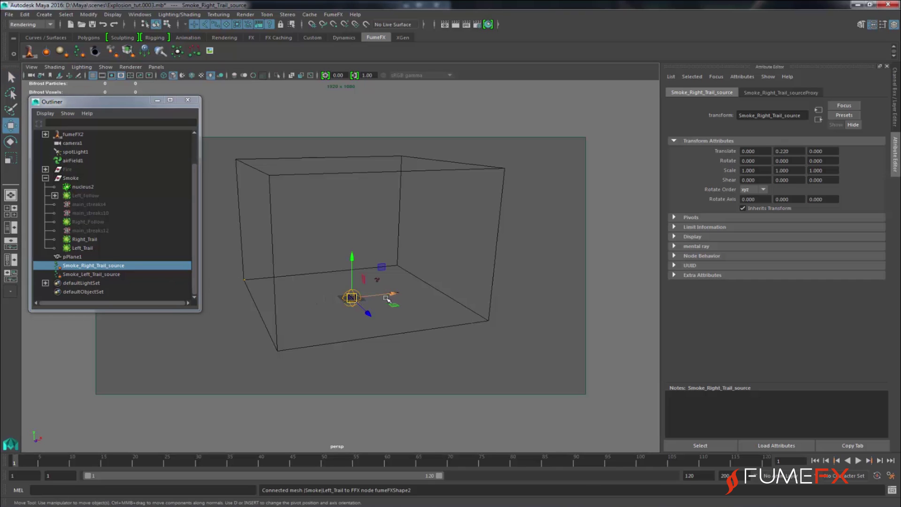
drag(393, 295, 423, 292)
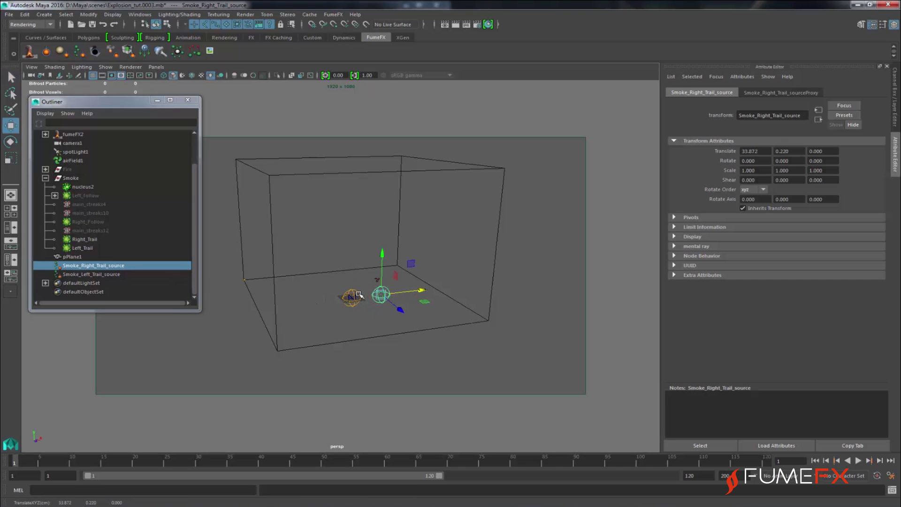
Check which particle object is attached to the right smoke trail source and to the left one.
click(359, 294)
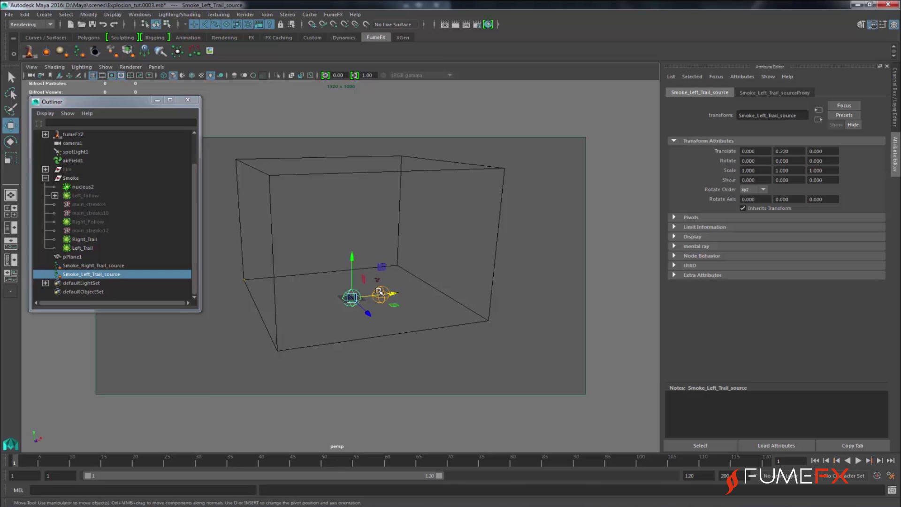
click(378, 295)
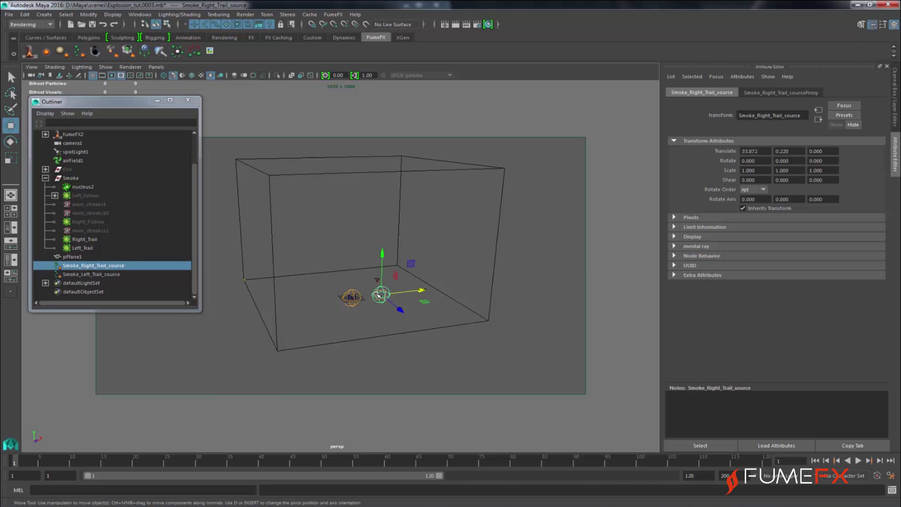
click(750, 93)
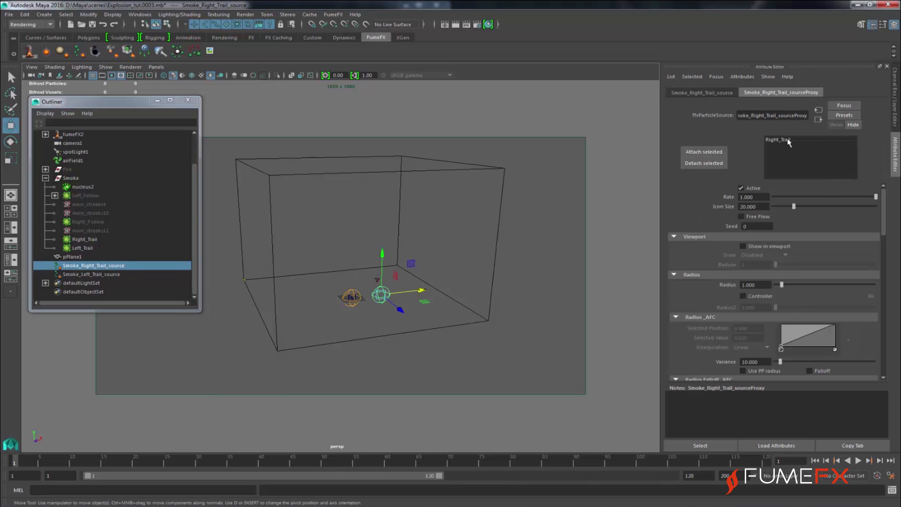
click(113, 274)
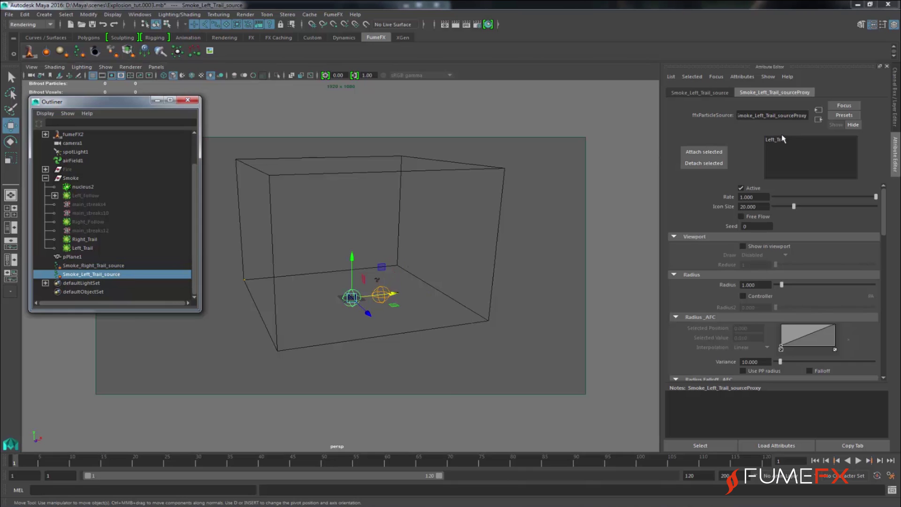
Delete Smoke_Right_Trail_source from the scene, keeping only the left smoke trail source.
shift+click(92, 266)
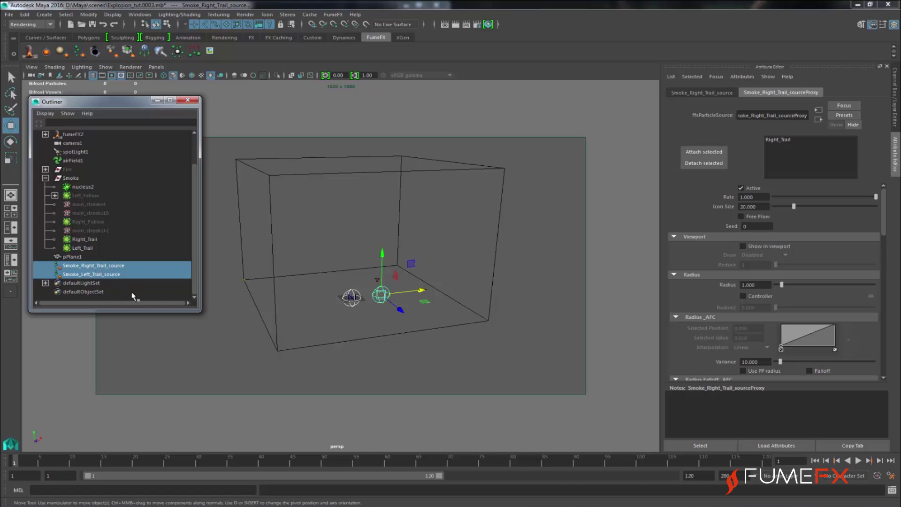
click(107, 275)
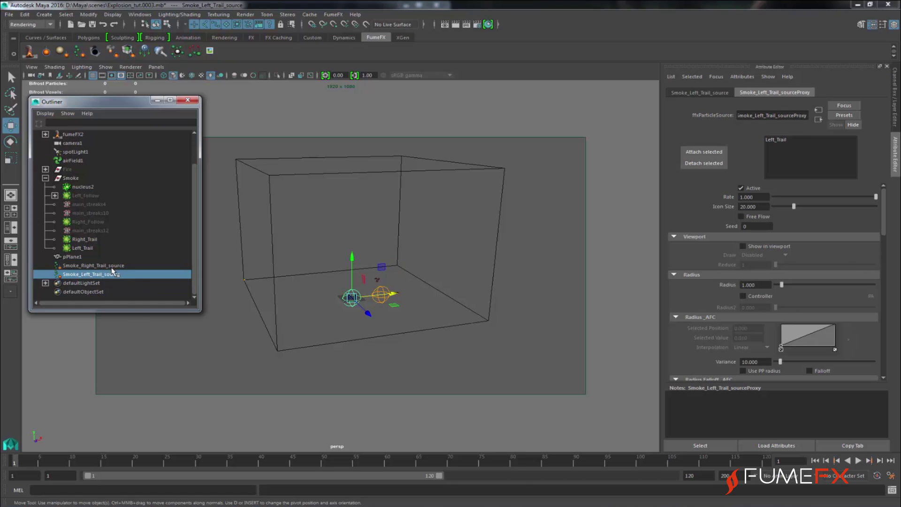
click(116, 267)
key(Delete)
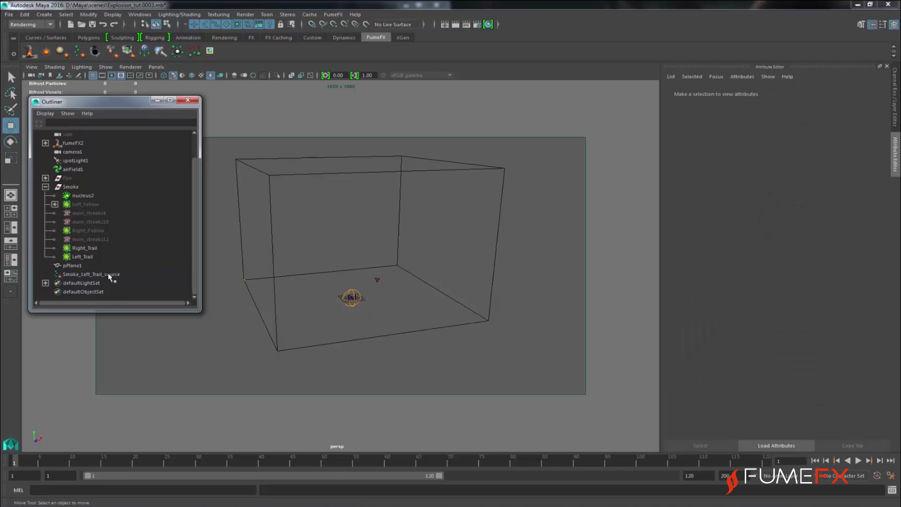
Attach the Right_Trail particles to Smoke_Left_Trail_source in addition to Left_Trail.
click(109, 274)
click(93, 248)
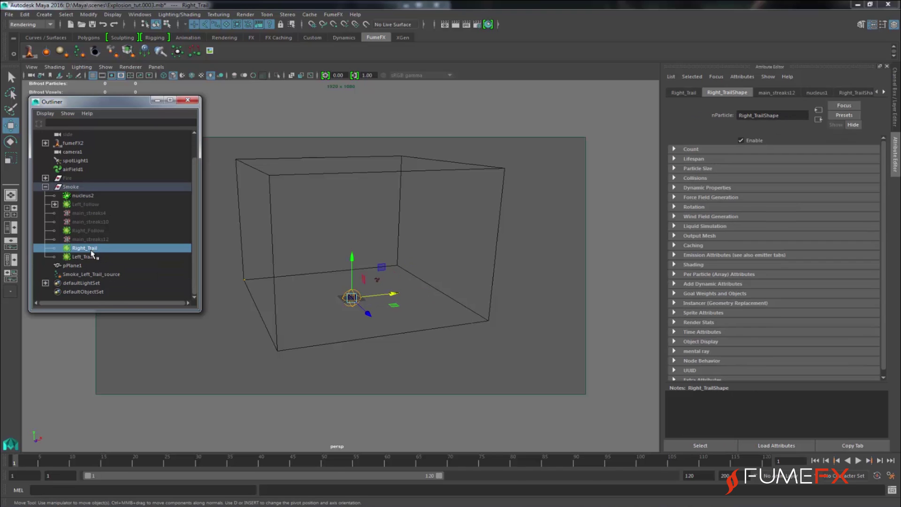
ctrl+click(101, 276)
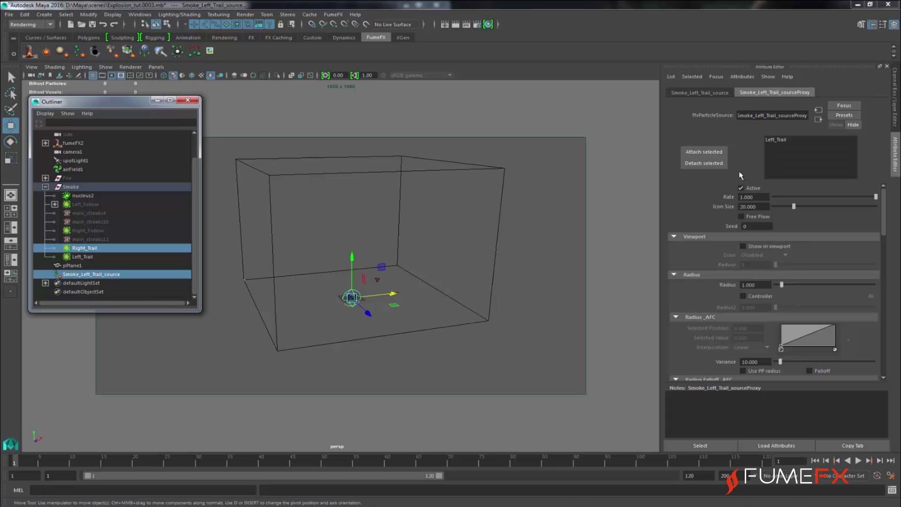
click(704, 152)
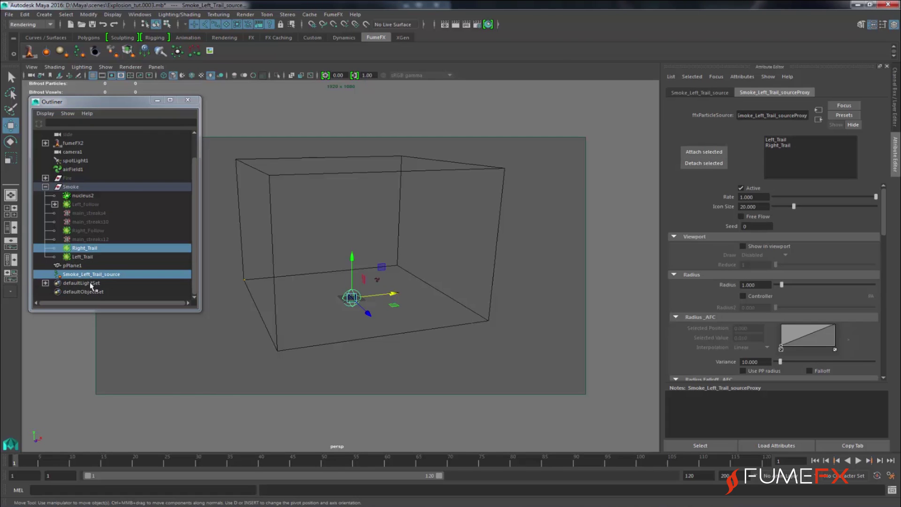
Rename Smoke_Left_Trail_source as Smoke_Trail_source.
click(90, 283)
click(103, 274)
click(699, 92)
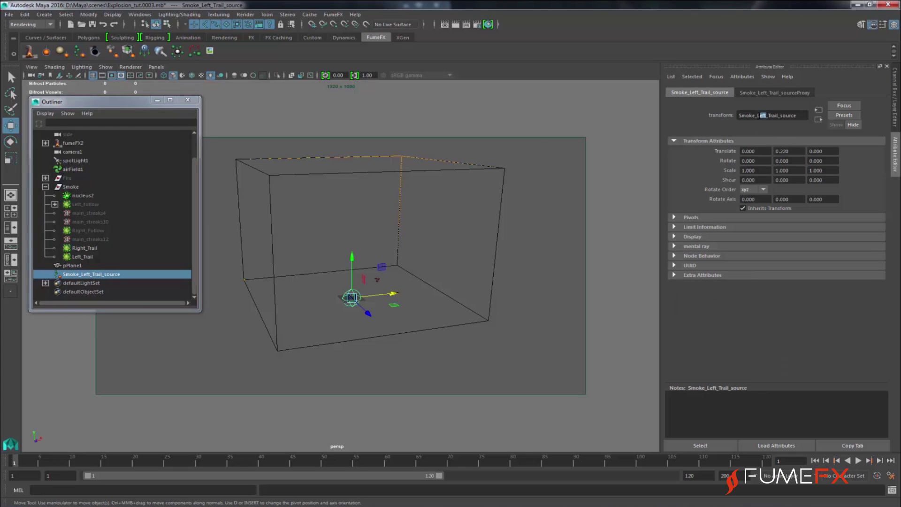
key(BackSpace)
key(BackSpace)
key(Return)
Enable Show in viewport for Smoke_Trail_source and play the animation to preview its particles.
click(759, 94)
click(743, 246)
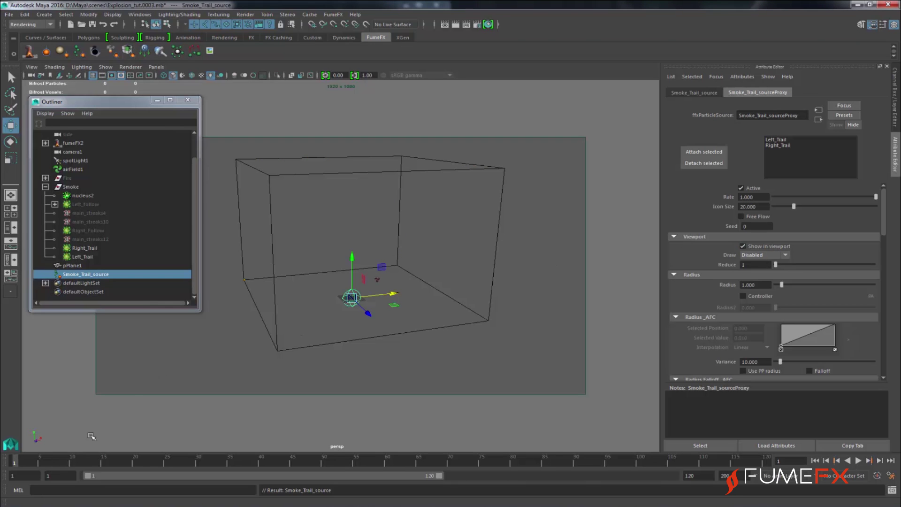
click(23, 461)
key(alt+v)
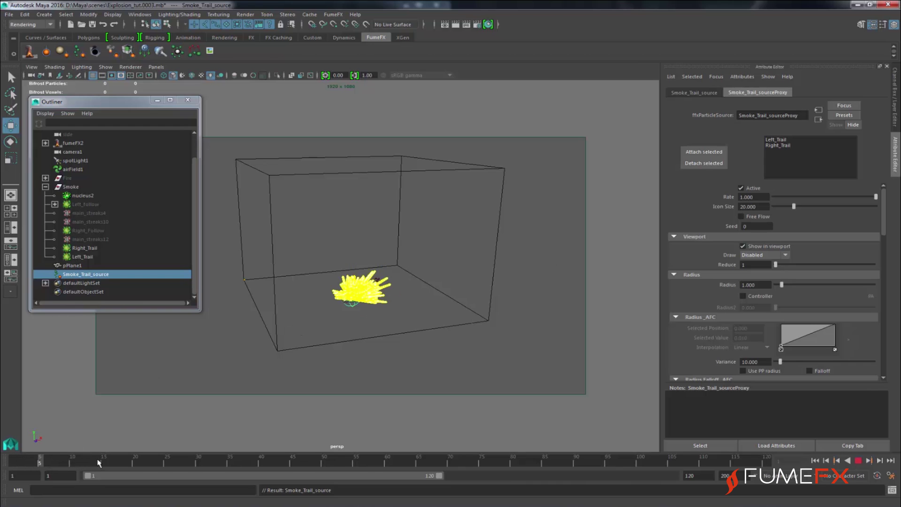
key(Escape)
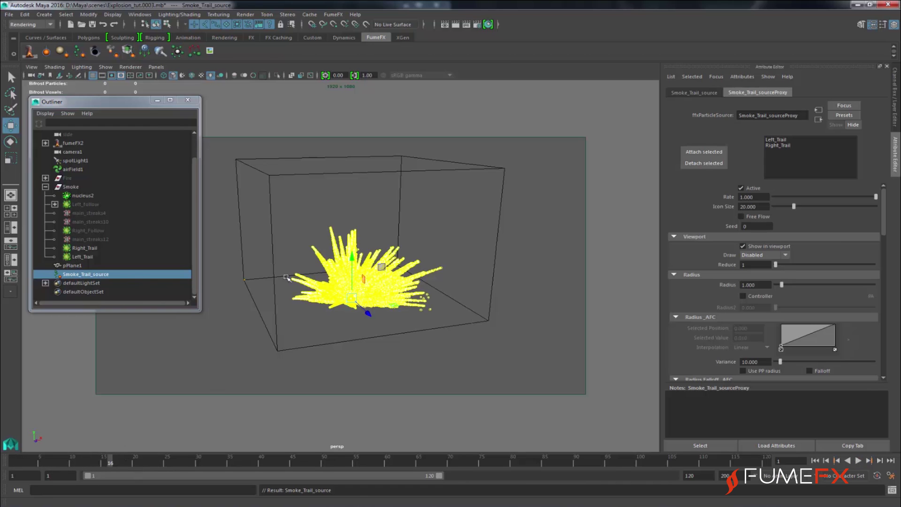
Set the viewport Reduce value of Smoke_Trail_source to 8 and examine the thinned particle display.
key(ctrl+h)
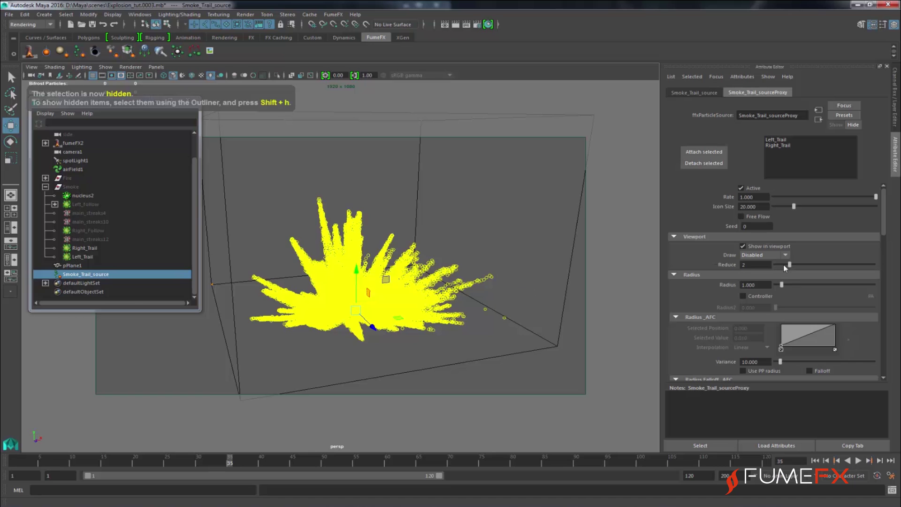
mouse_move(783, 264)
mouse_down()
mouse_move(877, 265)
mouse_move(867, 263)
mouse_up()
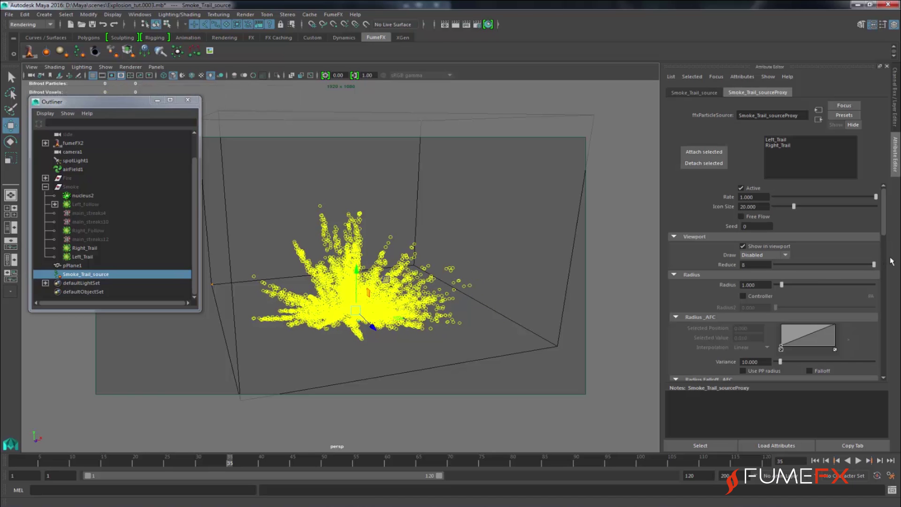
alt+drag(388, 295, 411, 271)
alt+right_drag(410, 271, 570, 249)
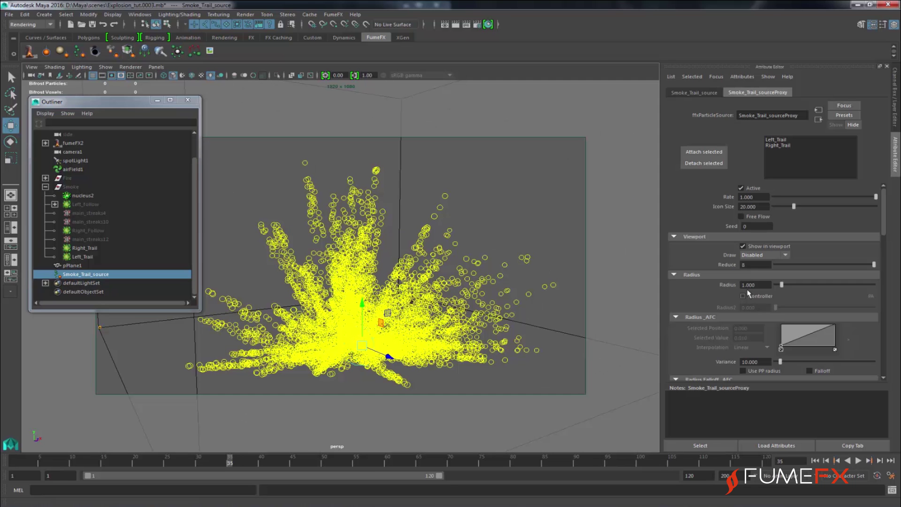
Try other radii for Smoke_Trail_source, reset the Radius to 1, and enable Free Flow.
drag(782, 284, 647, 285)
text(1)
key(Return)
click(741, 216)
scroll(884, 223, down, 2)
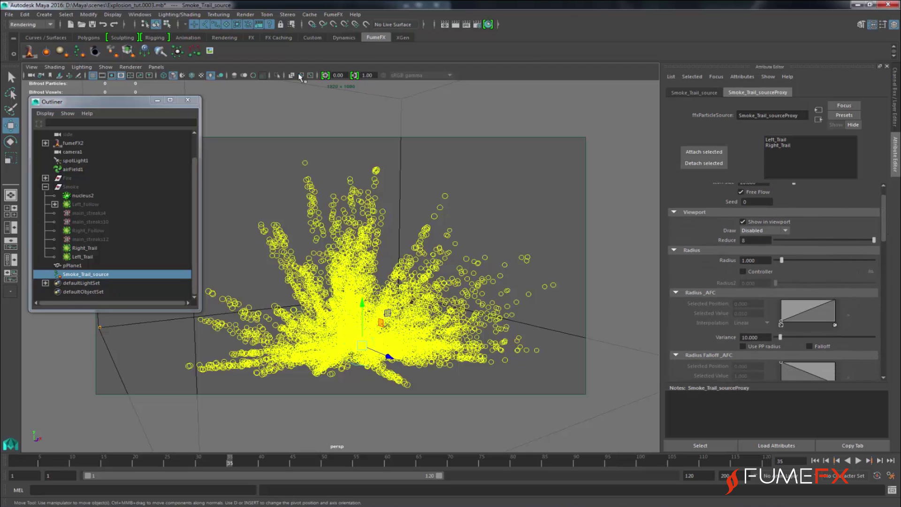
Switch the viewport to camera1 and return the animation to frame 1.
click(157, 67)
mouse_move(225, 77)
click(264, 76)
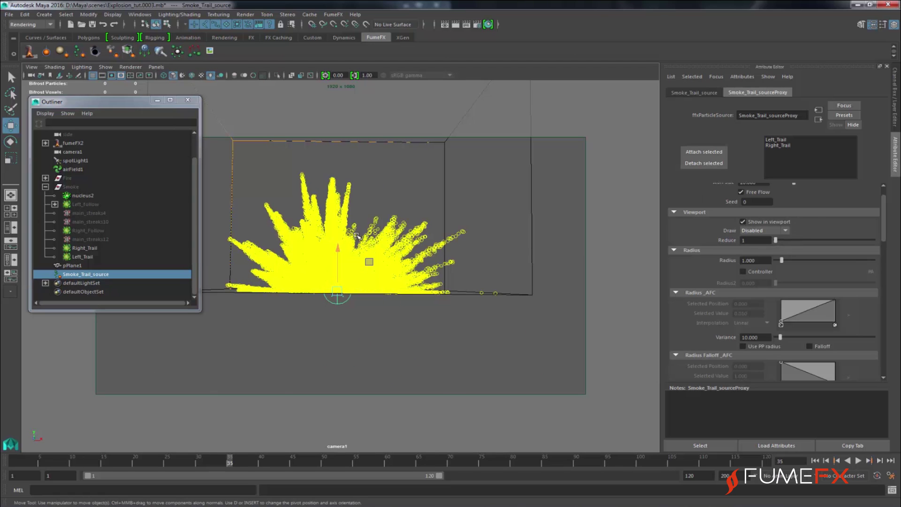
click(816, 461)
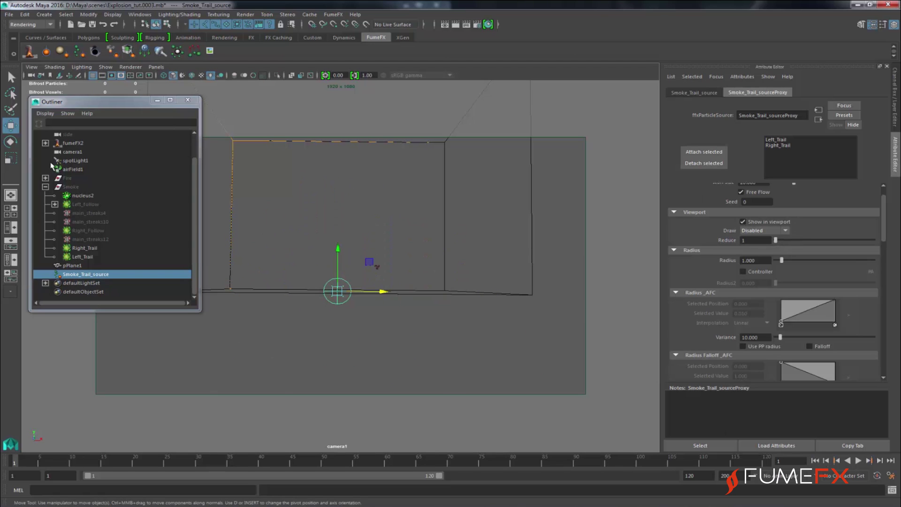
Link airField1 to the fumeFX2 container in the FumeFX Relationship Manager.
click(74, 143)
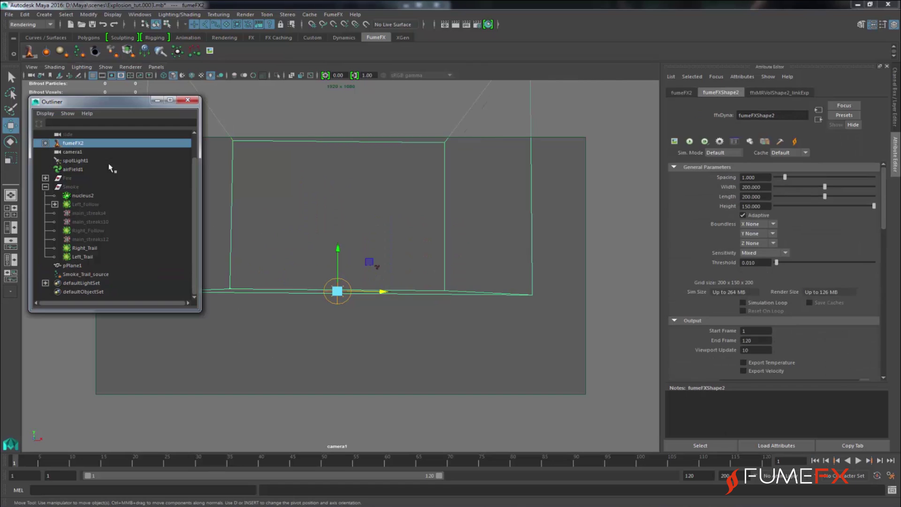
click(734, 142)
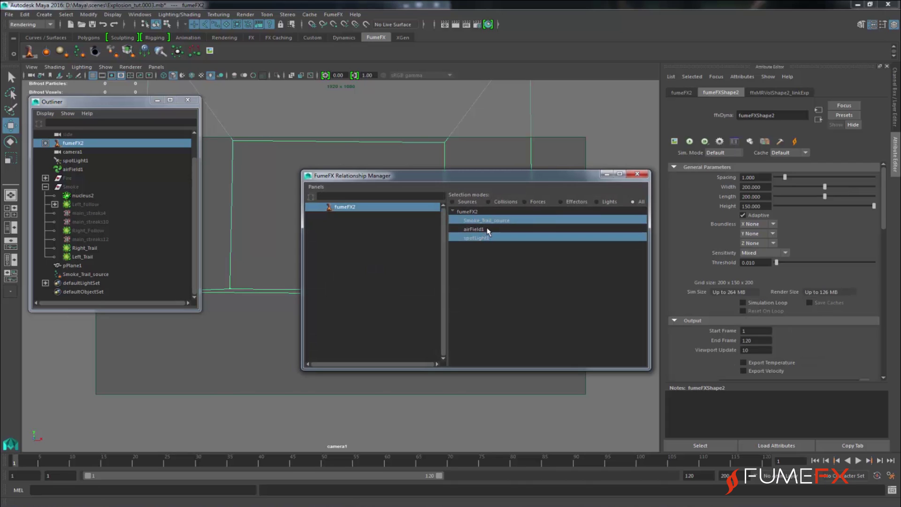
ctrl+click(474, 229)
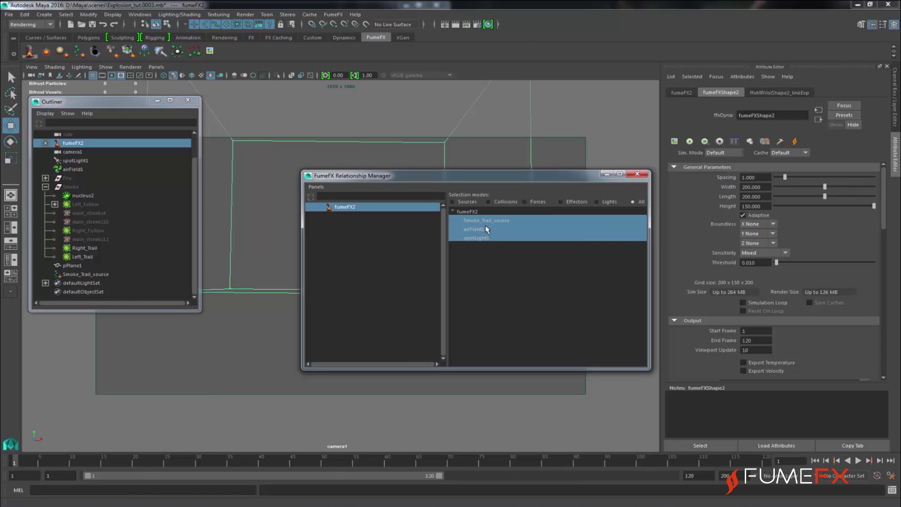
Review the lights, effectors, forces, collisions and sources available to fumeFX2, and close the Relationship Manager.
click(597, 202)
click(561, 202)
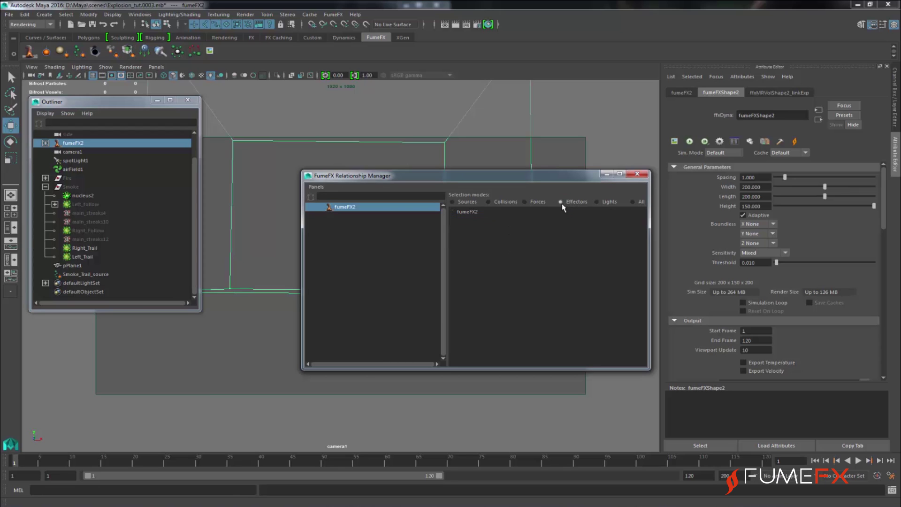
click(524, 202)
click(503, 204)
click(471, 203)
click(632, 202)
click(637, 174)
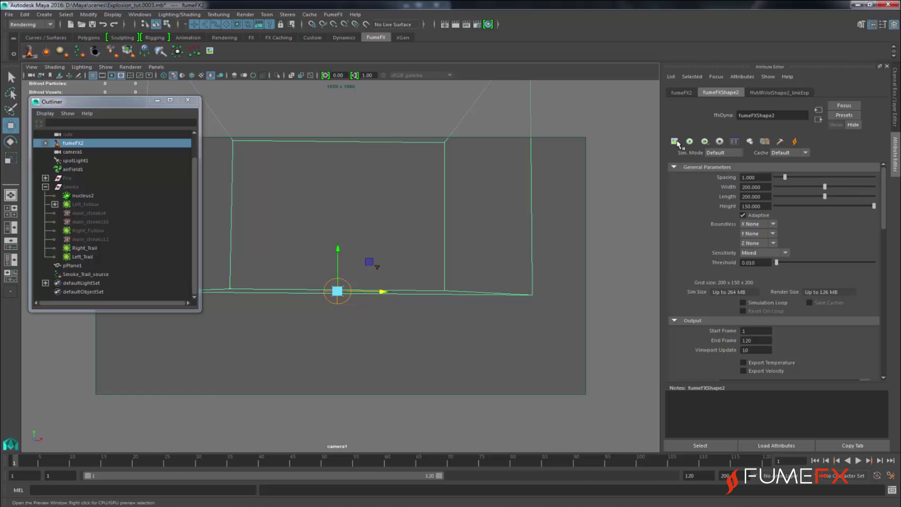
Open the FumeFX GPU preview for fumeFX2 with Quality 5 and Shadows enabled.
click(675, 141)
drag(222, 104, 179, 112)
click(119, 119)
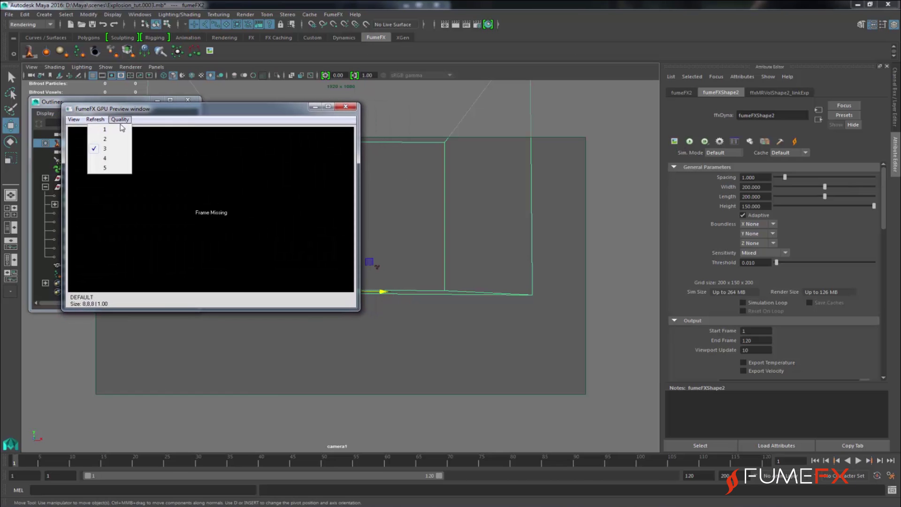
click(106, 167)
click(74, 119)
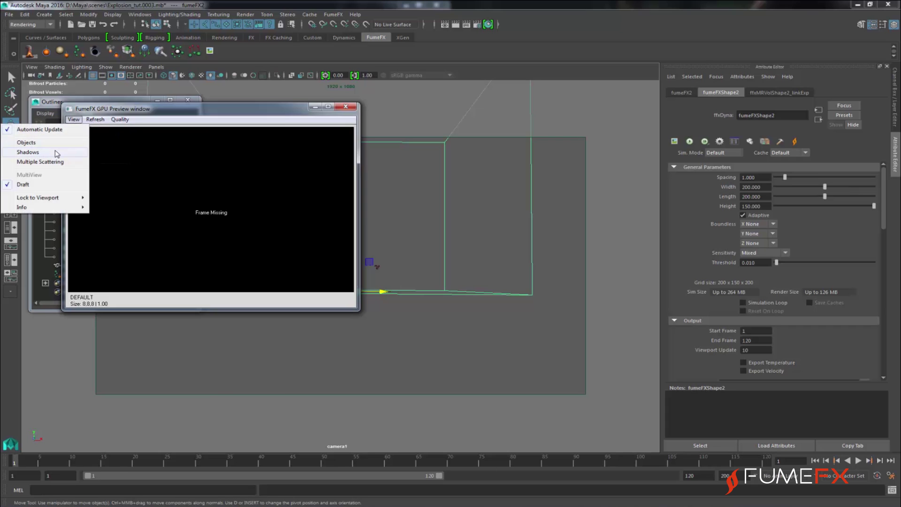
click(56, 152)
drag(143, 110, 115, 114)
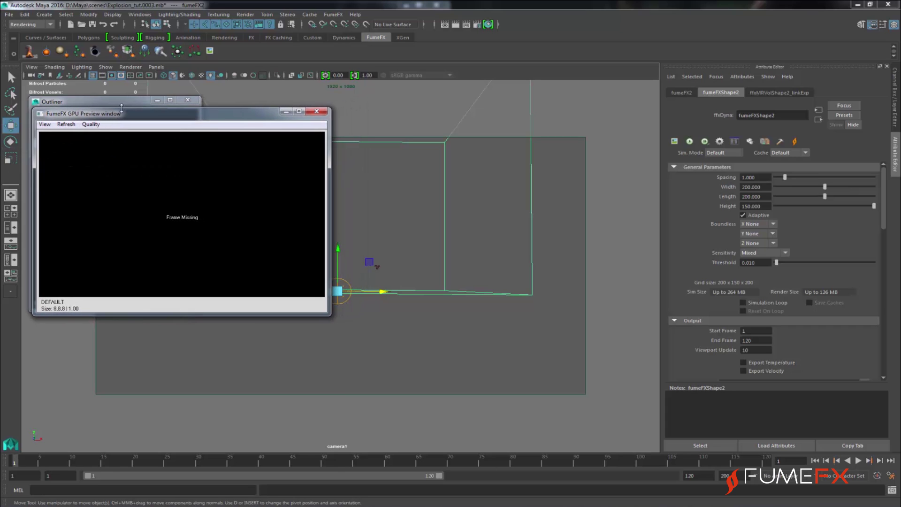
Run the default fumeFX2 simulation as a test and stop it at about frame 20.
click(690, 142)
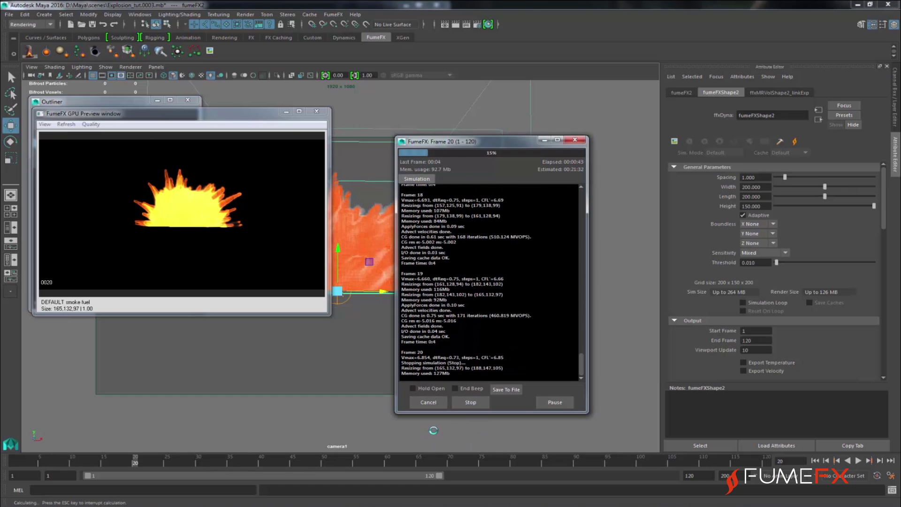
key(Escape)
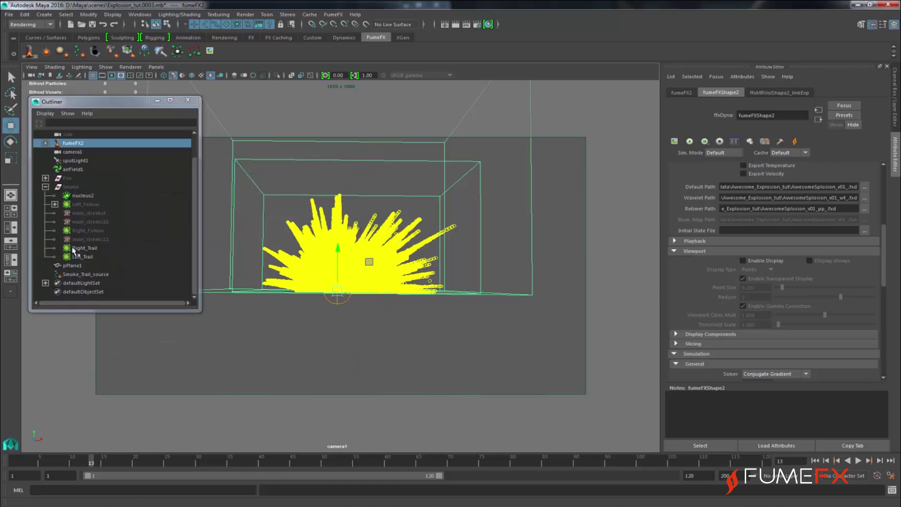
Set the Fuel type of Smoke_Trail_source to Disabled.
click(80, 274)
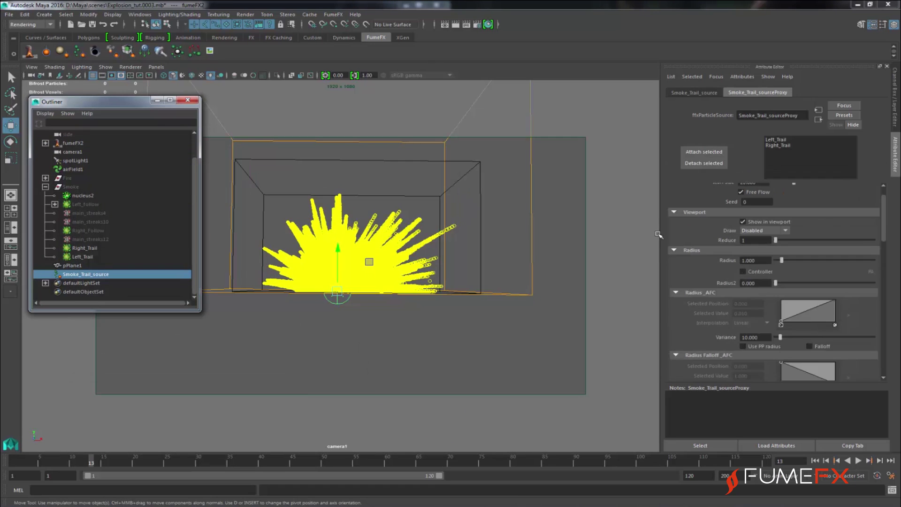
drag(882, 214, 886, 283)
click(759, 237)
click(757, 244)
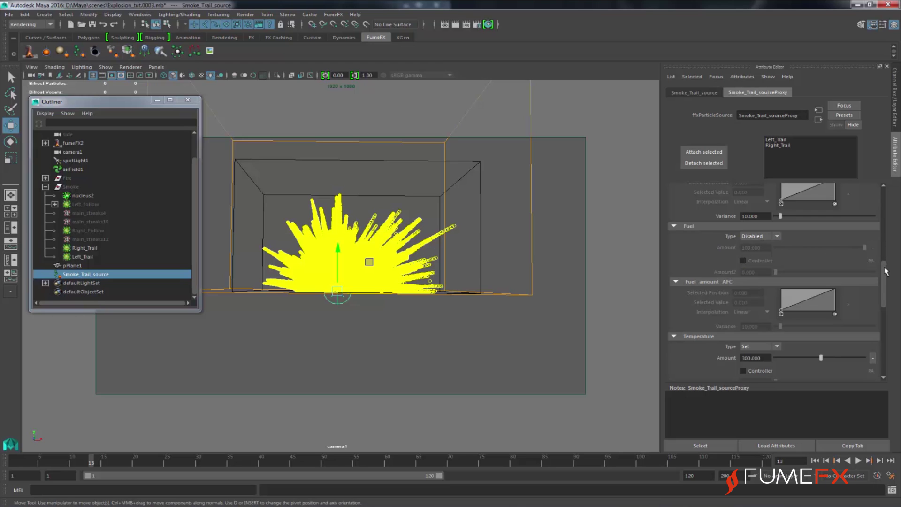
drag(886, 272, 883, 195)
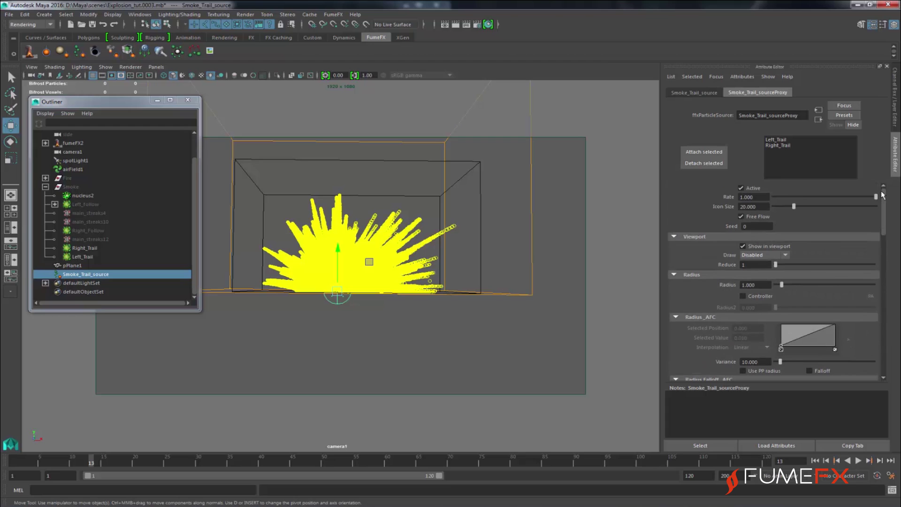
Reopen the GPU preview for fumeFX2 and rerun the default simulation with the smoke-only source.
click(73, 143)
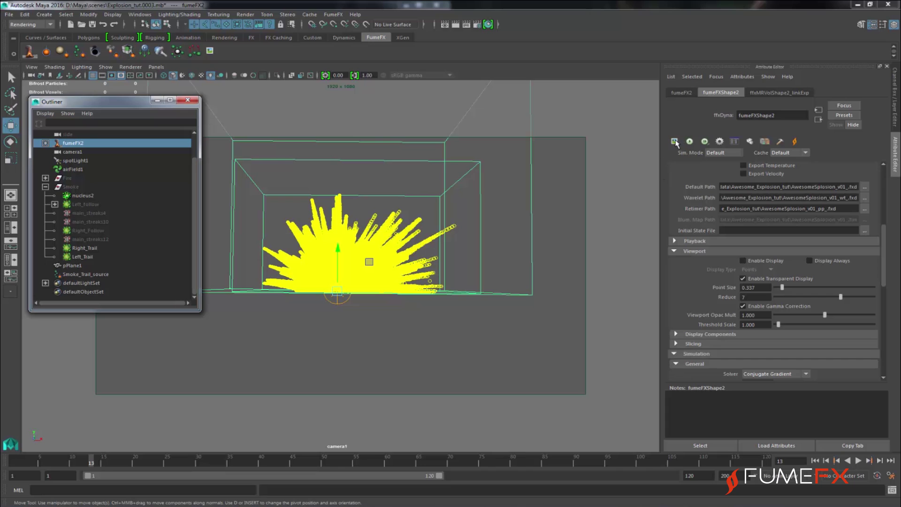
click(674, 141)
click(689, 141)
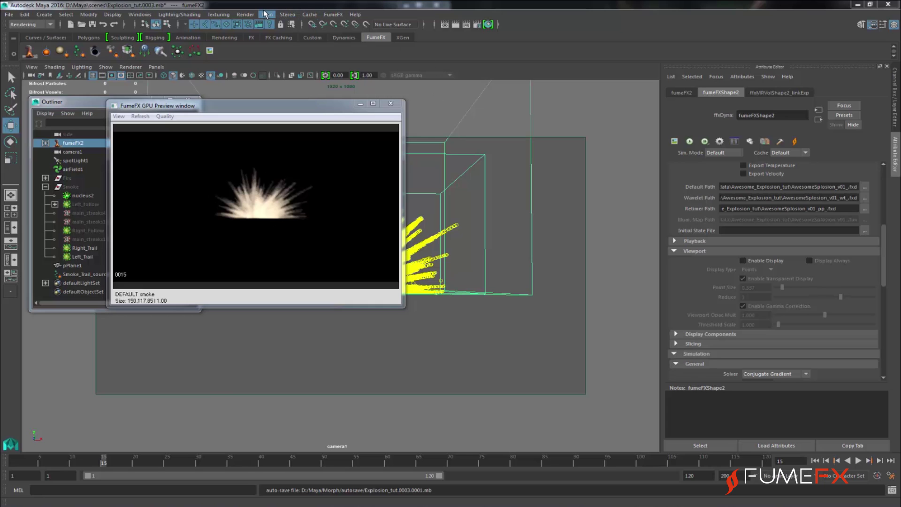
Make a FumeFX preview video, Preview.avi, of frames 1 to 70 at 24 FPS.
click(333, 15)
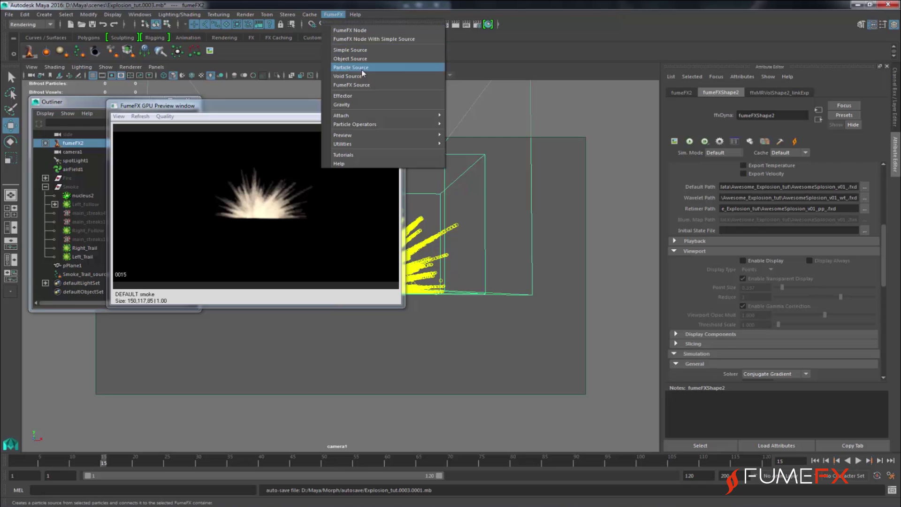
mouse_move(422, 136)
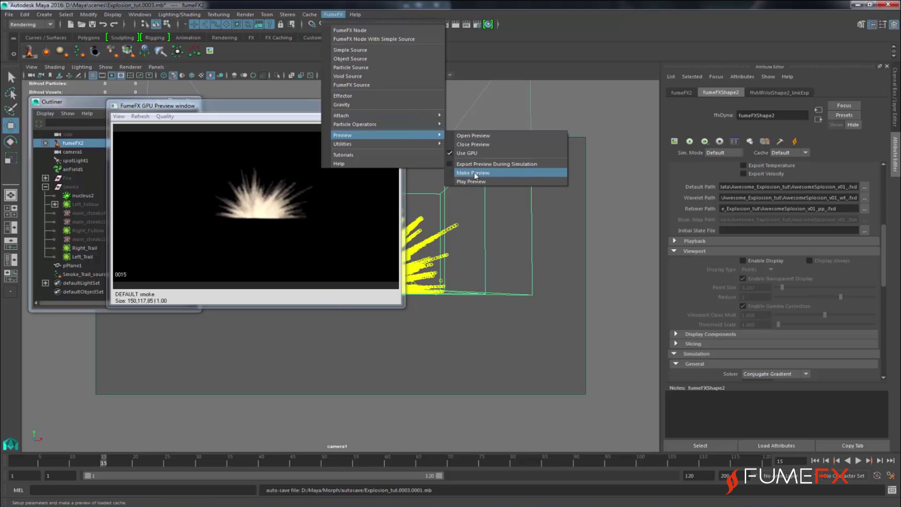
click(474, 173)
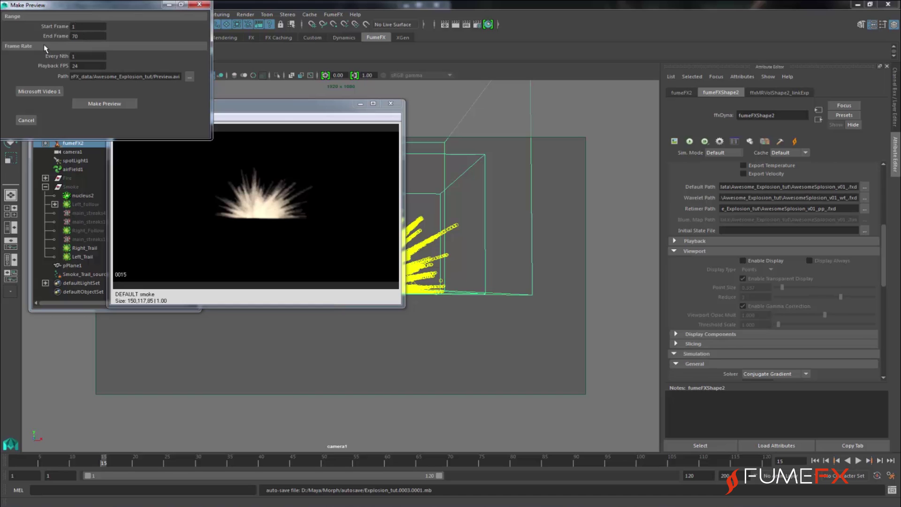
click(117, 104)
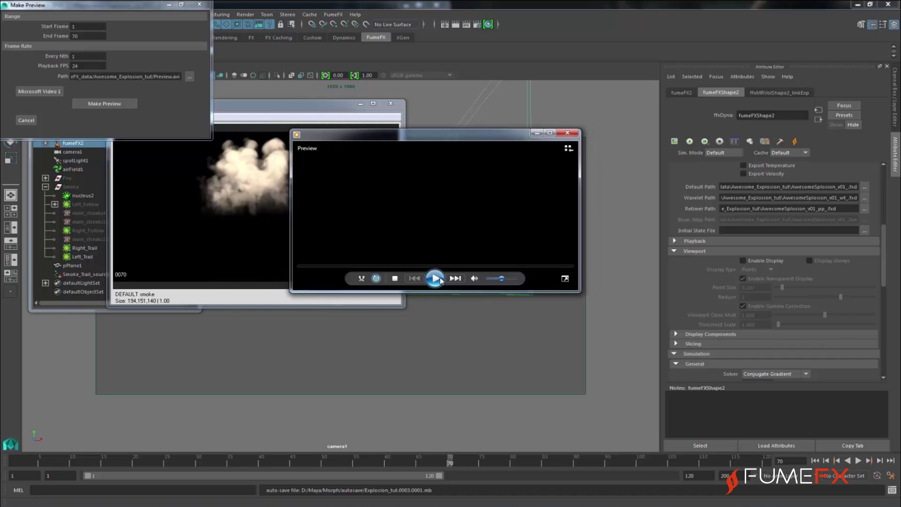
Play back the preview video of the smoke simulation, and close the player and the preview settings.
click(438, 279)
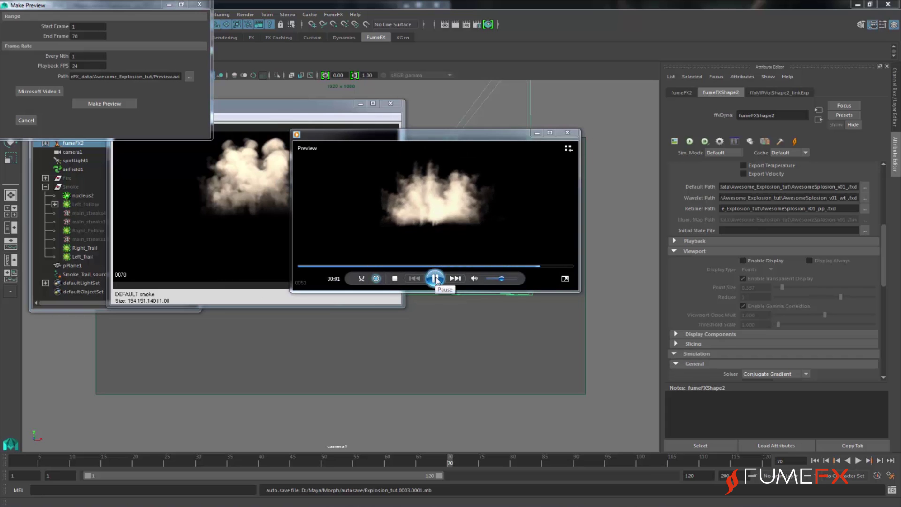
click(435, 278)
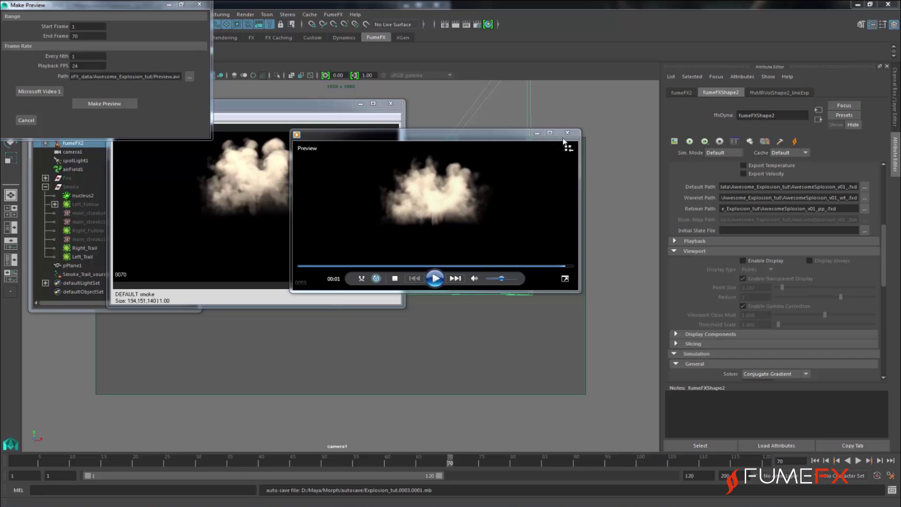
click(567, 133)
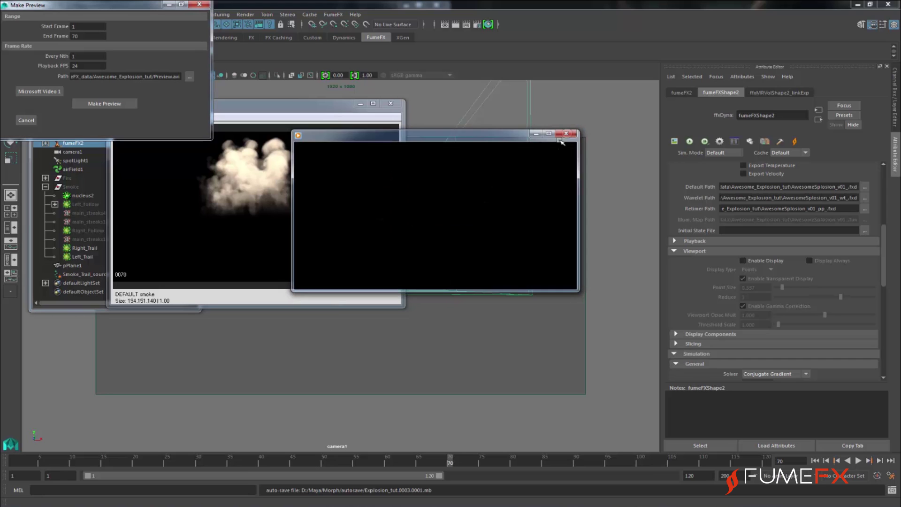
click(199, 5)
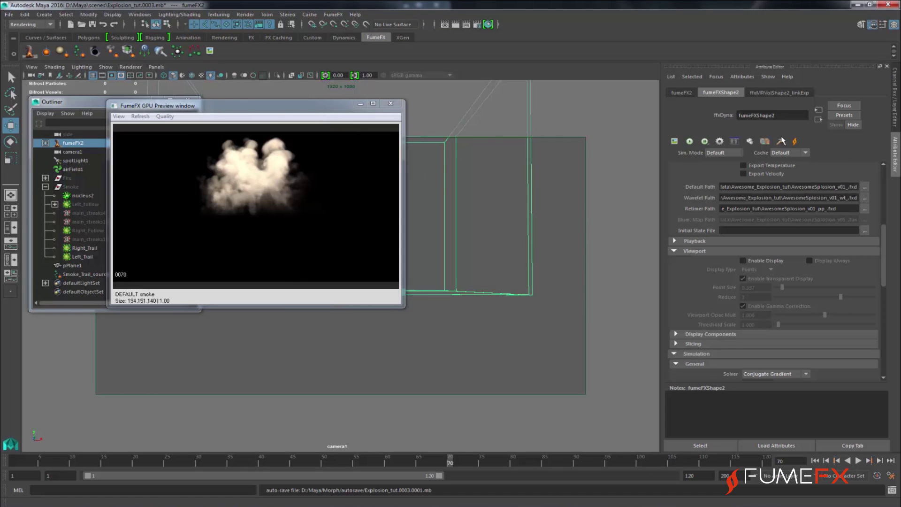
Enable Cast Shadows and Receive Shadows for smoke in fumeFX2's rendering settings.
drag(883, 237, 891, 323)
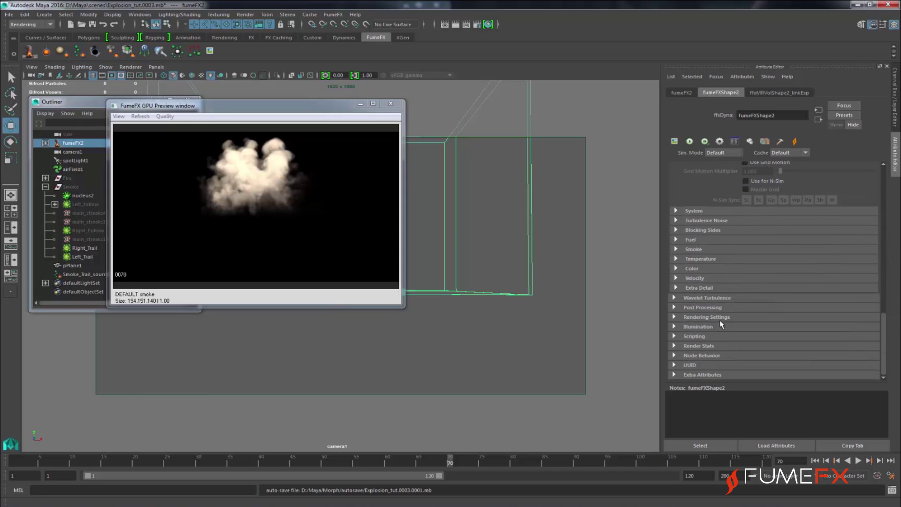
click(701, 318)
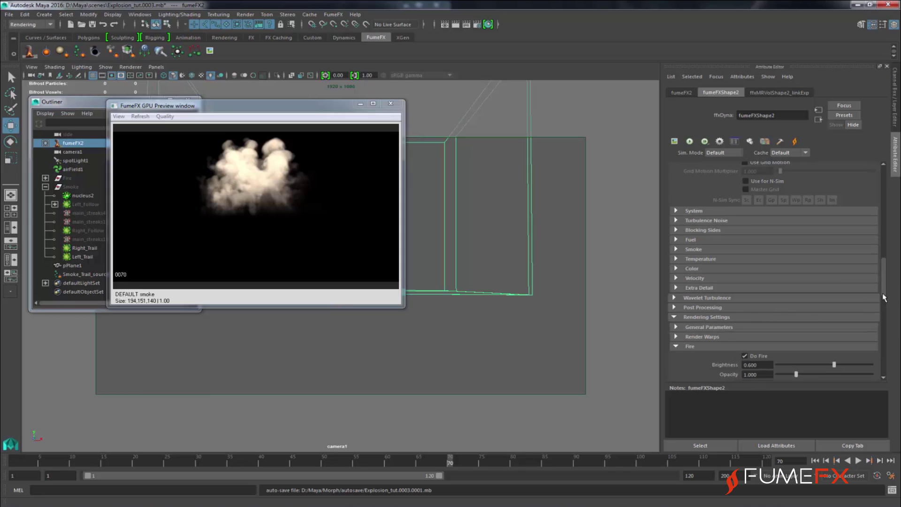
drag(885, 289, 892, 342)
click(744, 298)
click(744, 306)
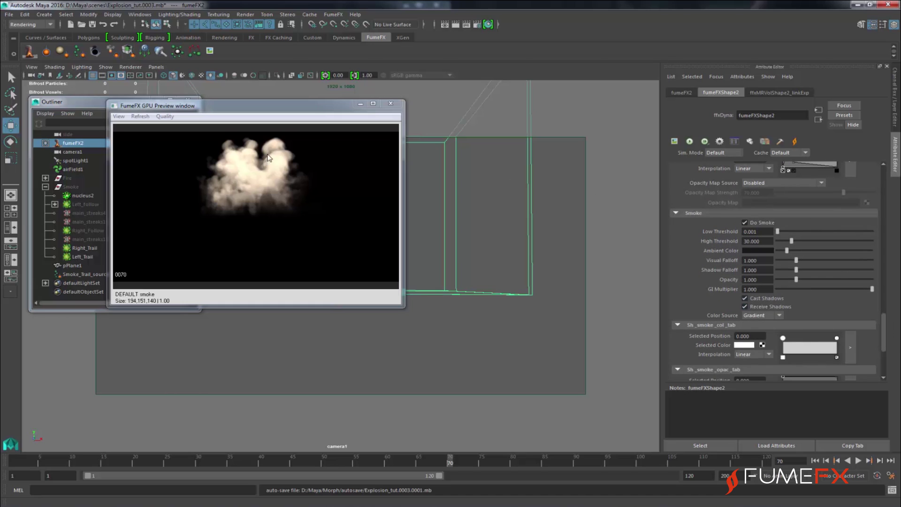
Check the GPU preview's view options, reopen the preview to inspect the smoke with shadows, and close it.
click(118, 117)
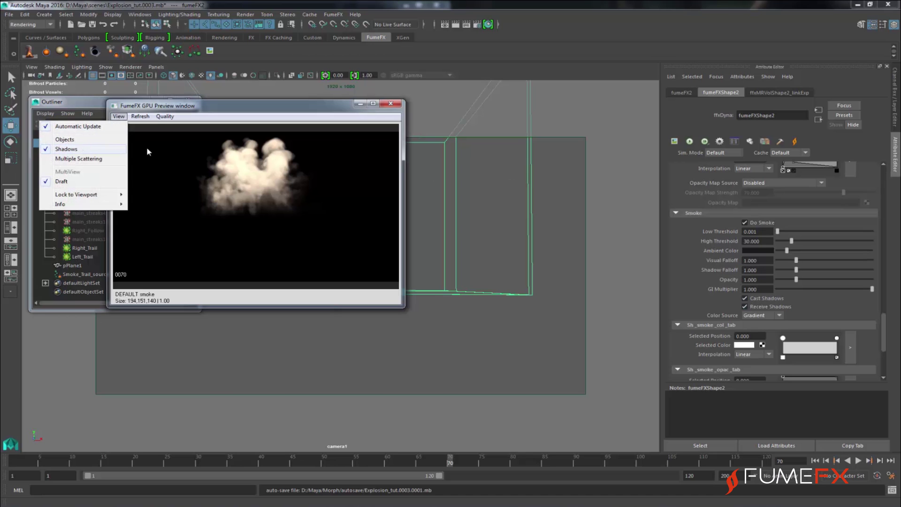
click(141, 117)
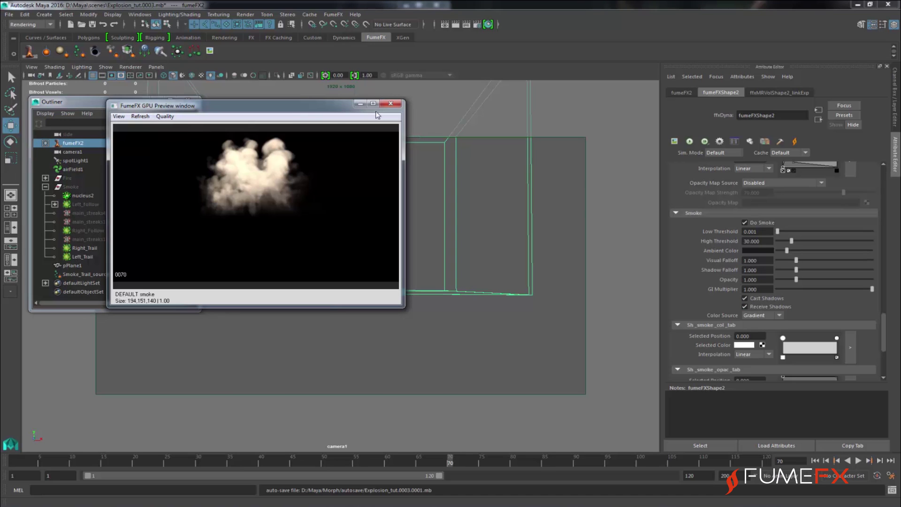
click(389, 104)
click(674, 141)
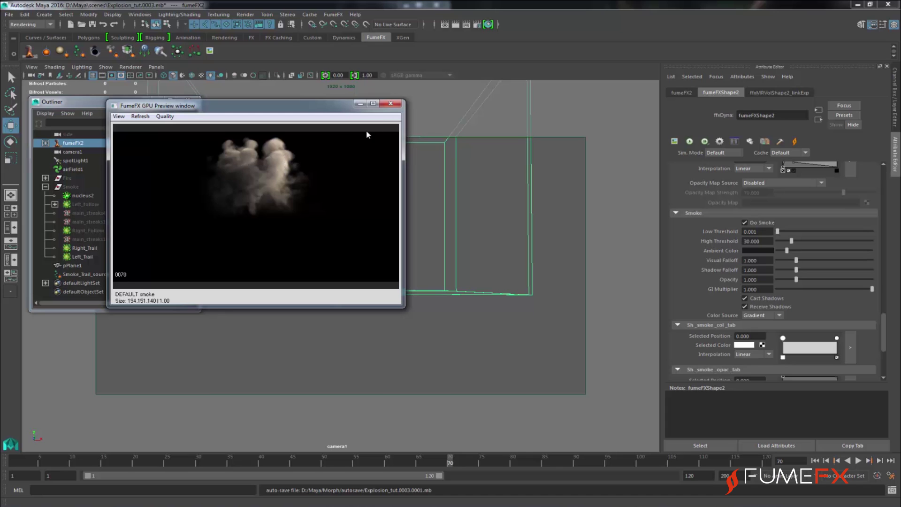
click(390, 104)
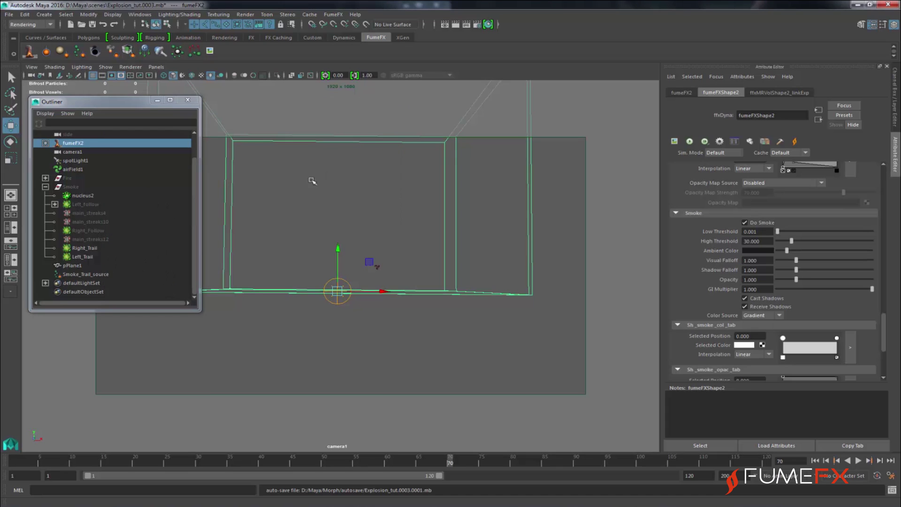
Select Smoke_Trail_source, go to frame 20 and set its Temperature Amount to 100.
click(45, 187)
click(87, 230)
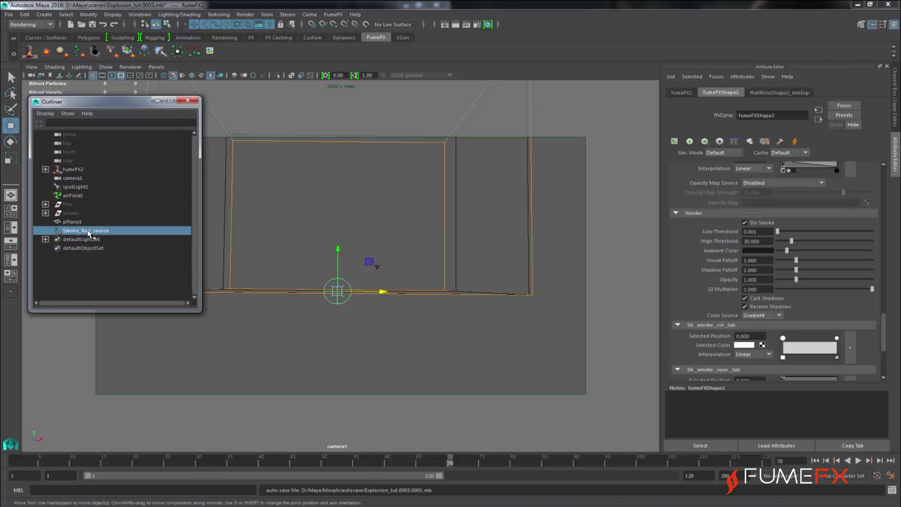
click(134, 464)
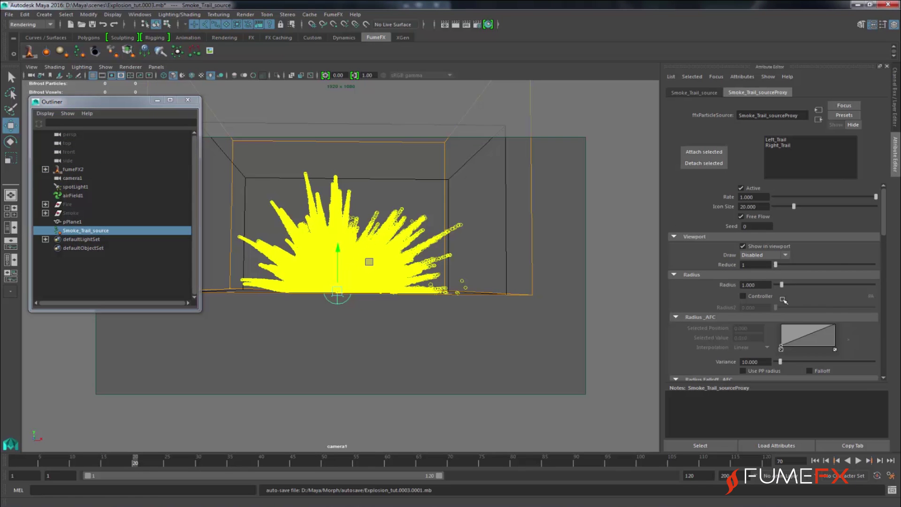
drag(885, 212, 899, 302)
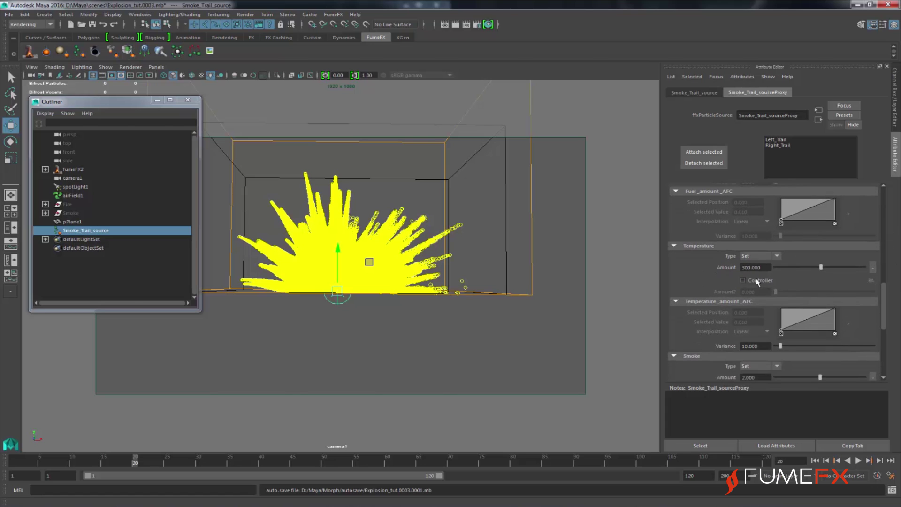
click(768, 267)
text(100)
key(Return)
Set the Smoke Amount of Smoke_Trail_source to 18.
drag(886, 290, 881, 310)
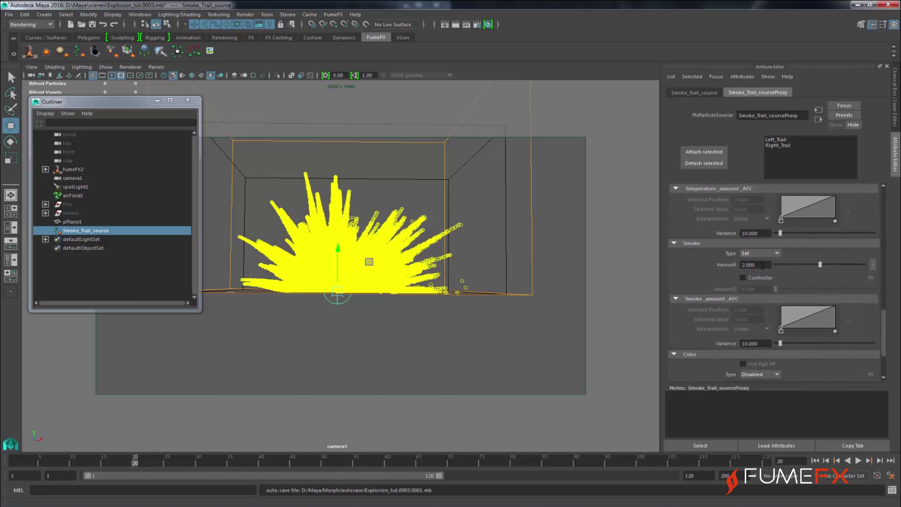
drag(754, 265, 722, 265)
text(18)
Enable the Radius Controller of Smoke_Trail_source and drive it by Particle Age.
drag(882, 317, 882, 198)
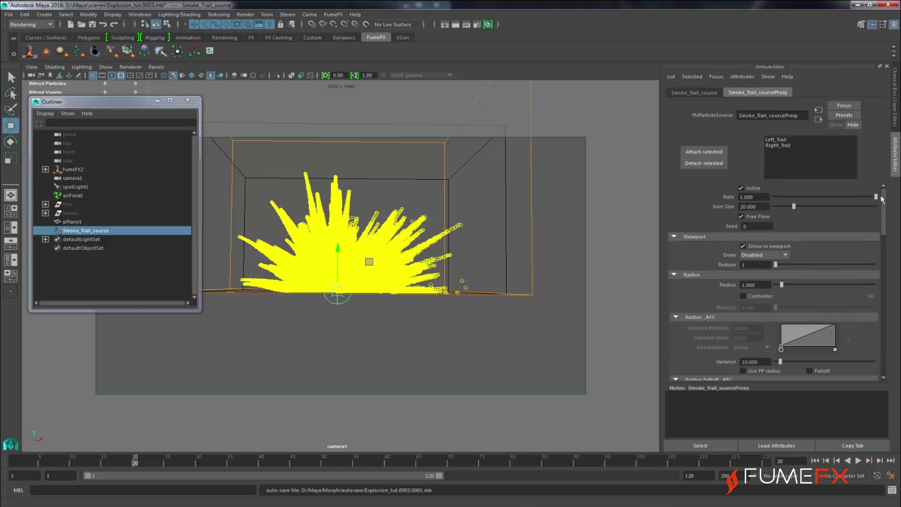
drag(756, 285, 716, 293)
click(743, 296)
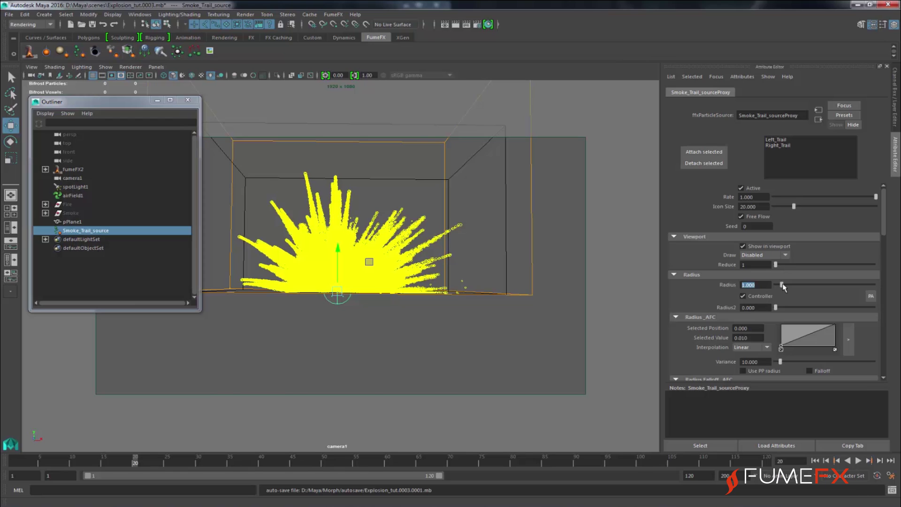
click(871, 295)
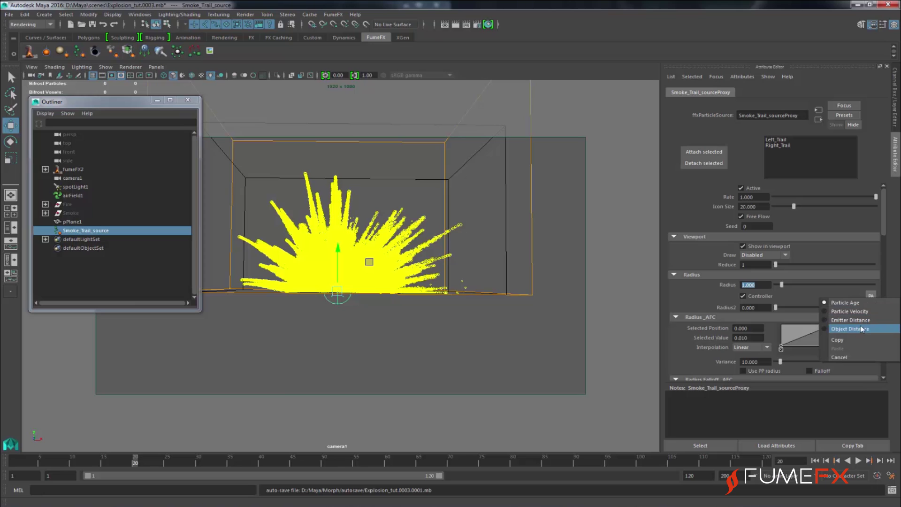
click(861, 302)
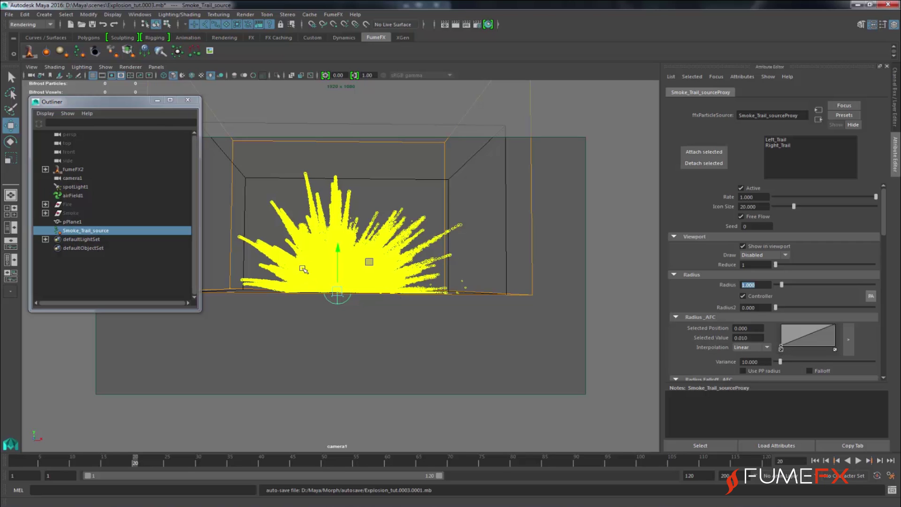
Switch the viewport to the perspective camera and examine the trail particles at several frames between 15 and 45.
click(104, 464)
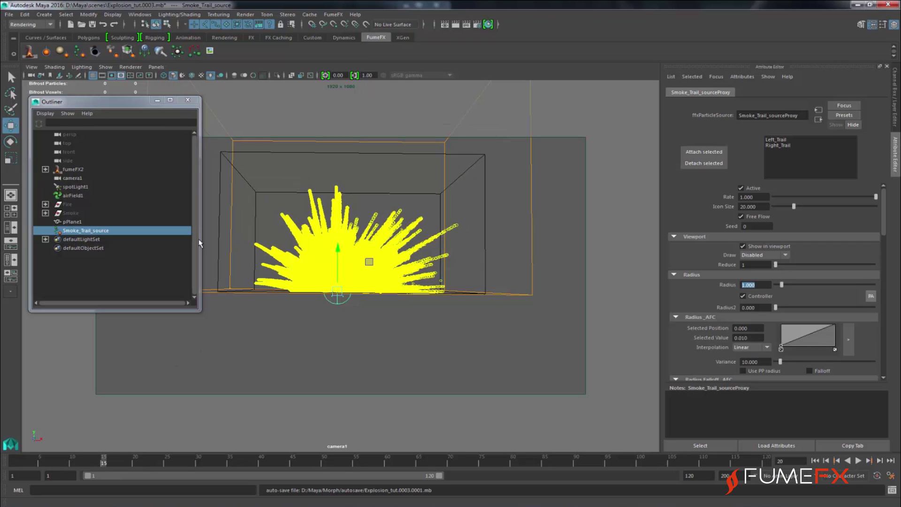
click(157, 68)
mouse_move(221, 80)
click(275, 84)
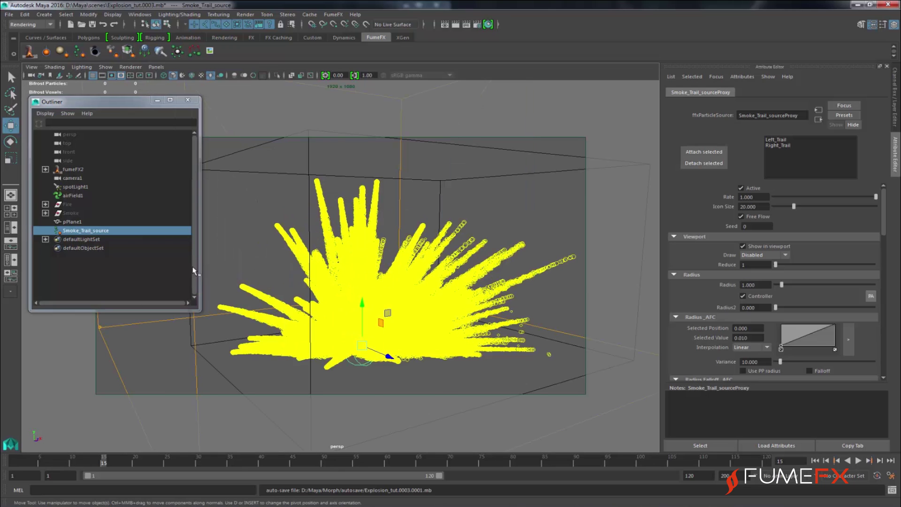
alt+drag(375, 247, 349, 271)
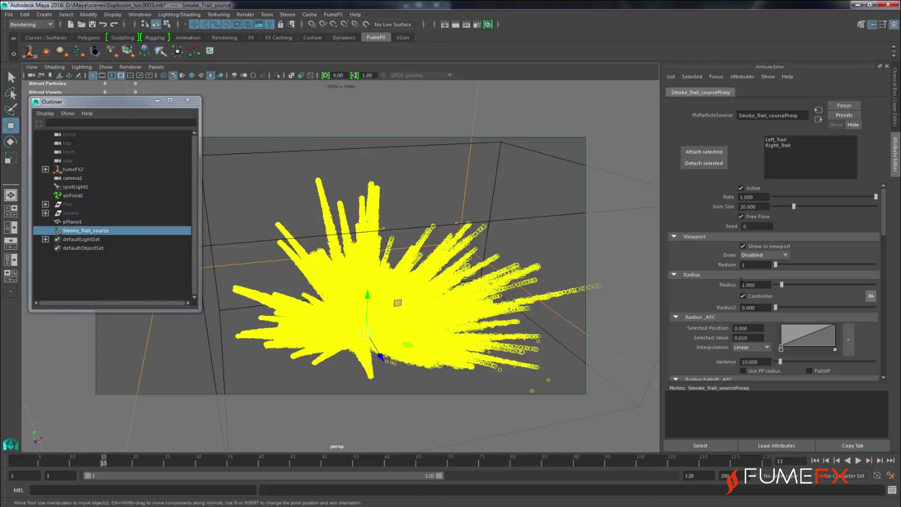
click(197, 465)
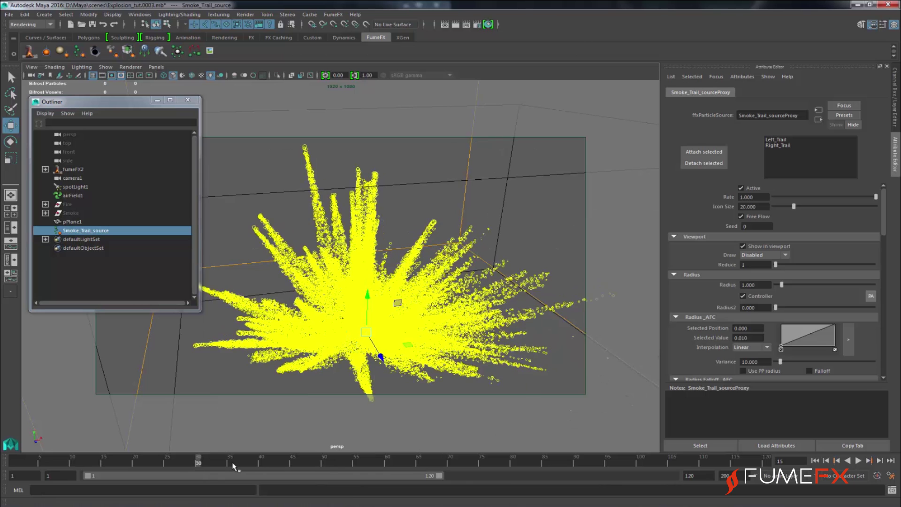
click(231, 464)
click(261, 463)
click(292, 463)
alt+right_drag(344, 376, 445, 271)
alt+drag(445, 272, 337, 325)
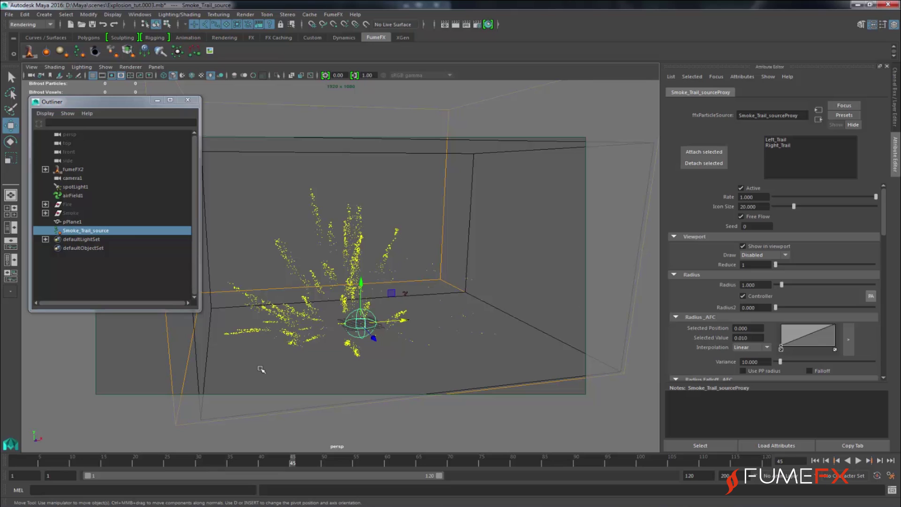
Set the source's Radius to 0 and move the timeline to frame 14.
drag(761, 286, 694, 290)
text(0)
key(Return)
click(142, 462)
drag(135, 462, 98, 462)
Raise the start point of the Radius AFC curve to 1 and set Radius2 to 0.4.
drag(778, 305, 781, 328)
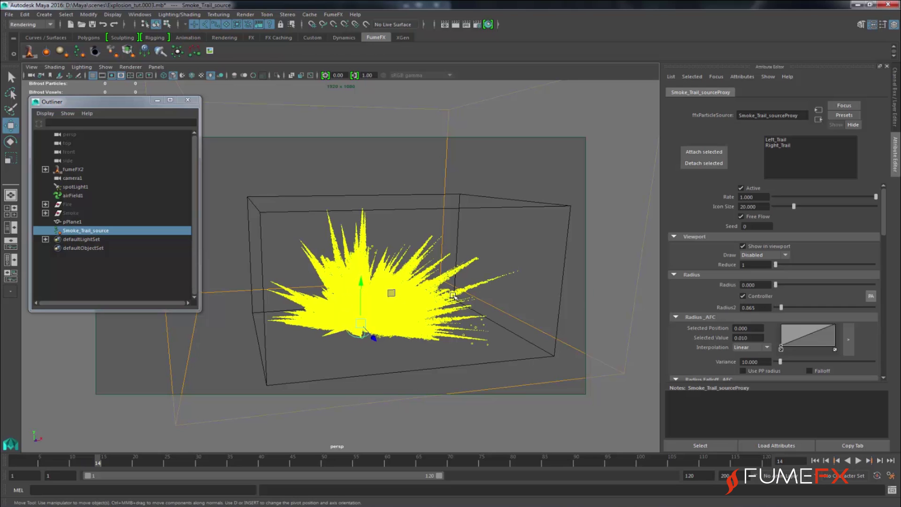
click(782, 322)
double_click(762, 305)
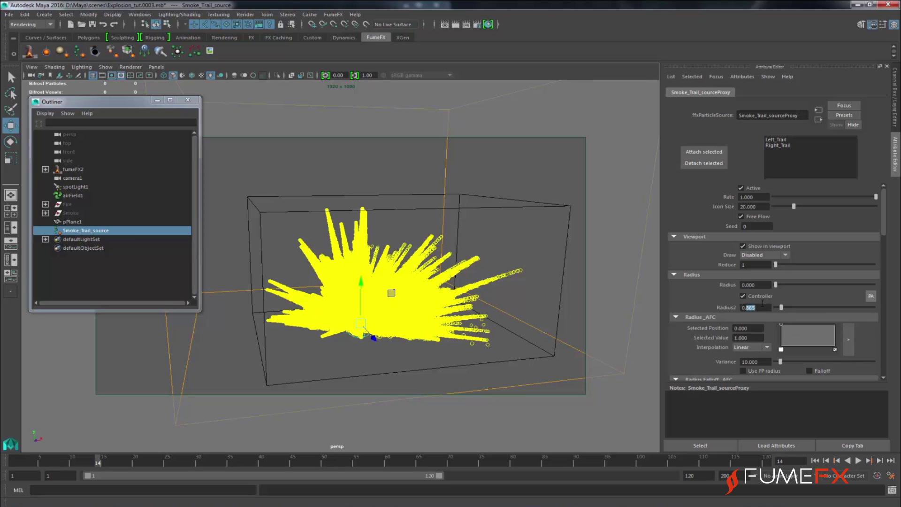
text(4)
key(Return)
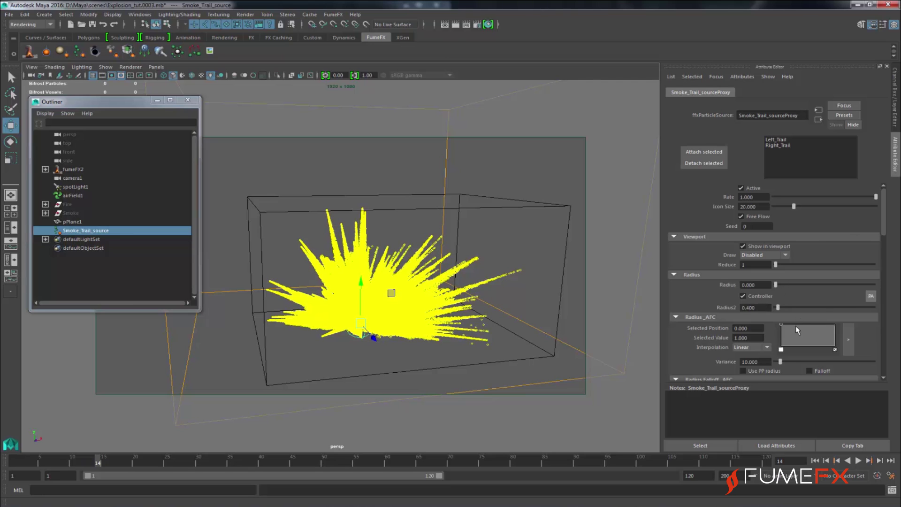
Shape the Radius AFC curve to hold full value early, pass a point at 0.565, 0.220 and end at 0, checking frame 24.
click(793, 324)
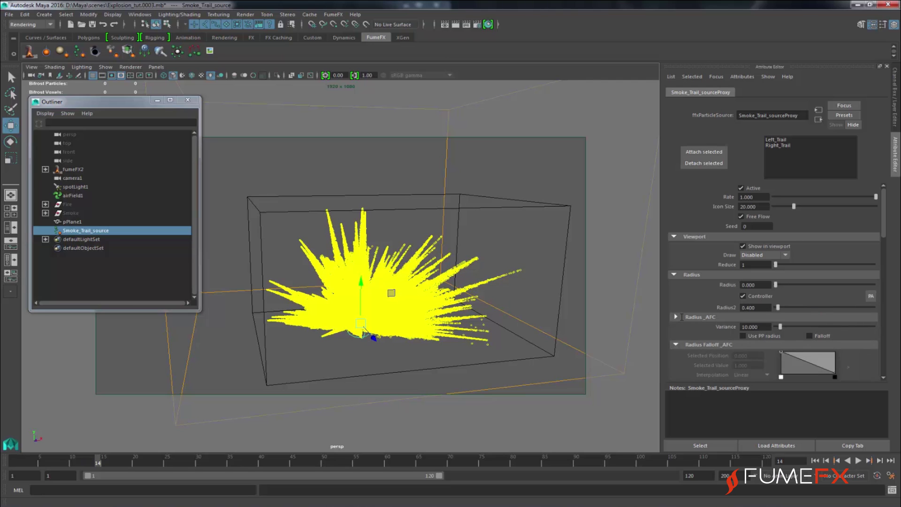
drag(834, 324, 838, 351)
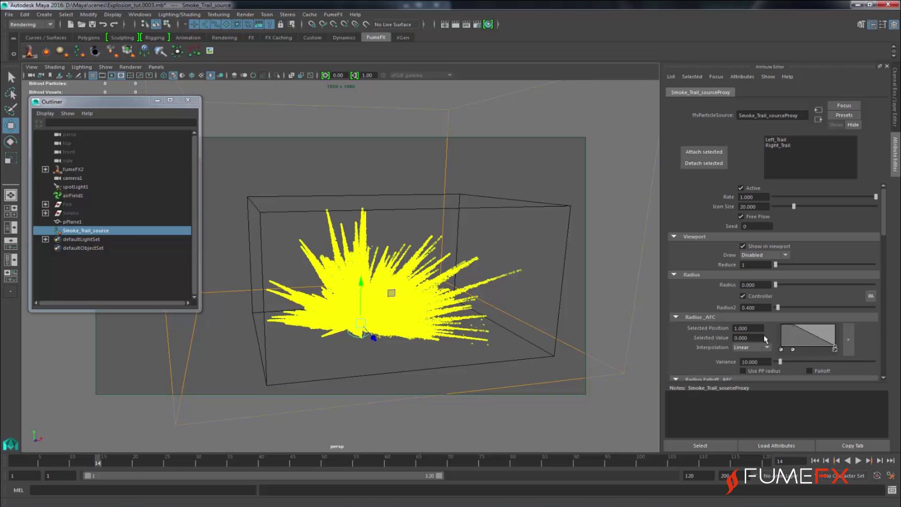
click(135, 463)
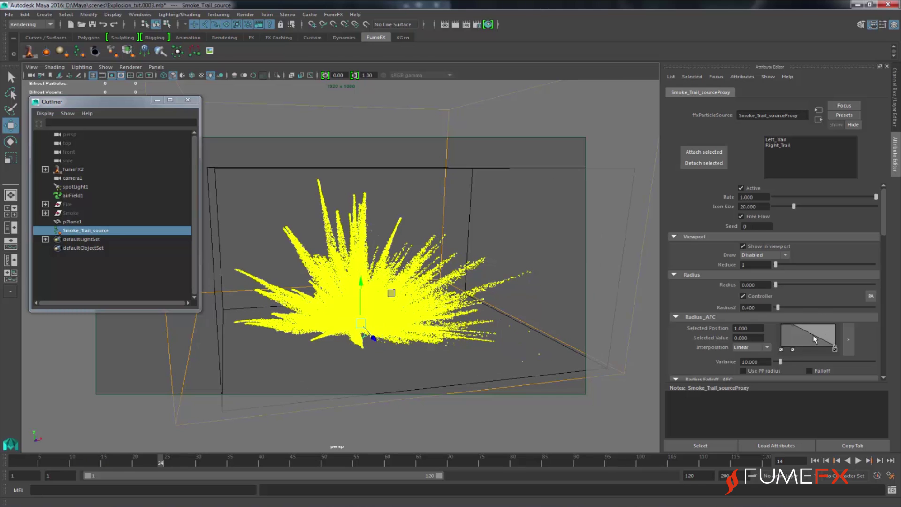
drag(815, 339, 811, 345)
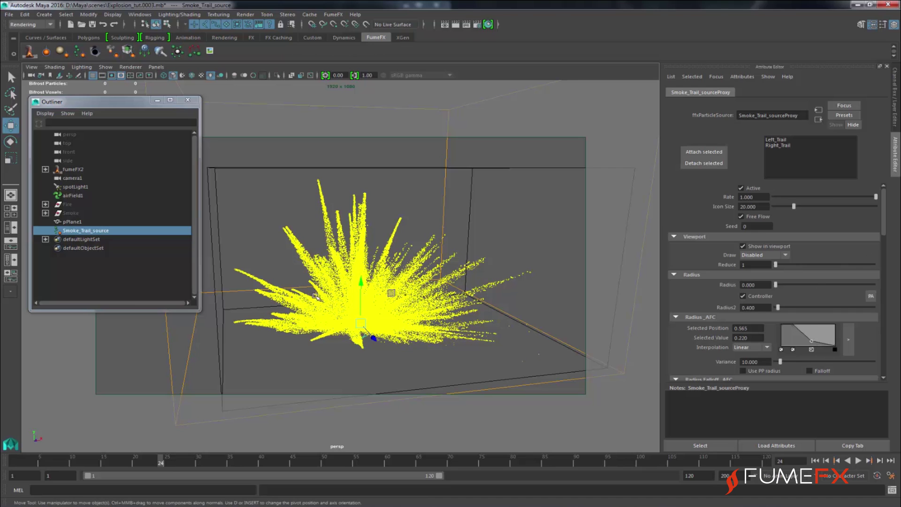
Examine the tapering of the smoke trail particles in perspective at several early frames up to frame 15.
scroll(364, 273, up, 2)
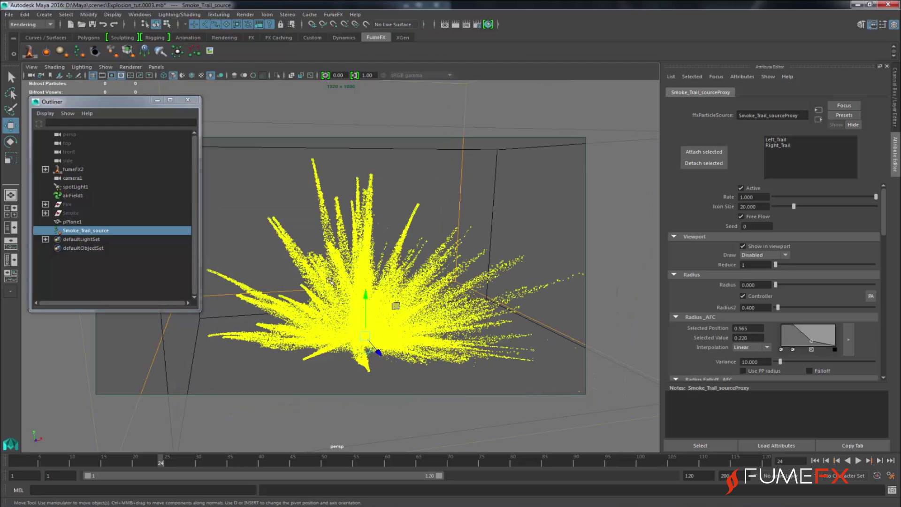
click(68, 461)
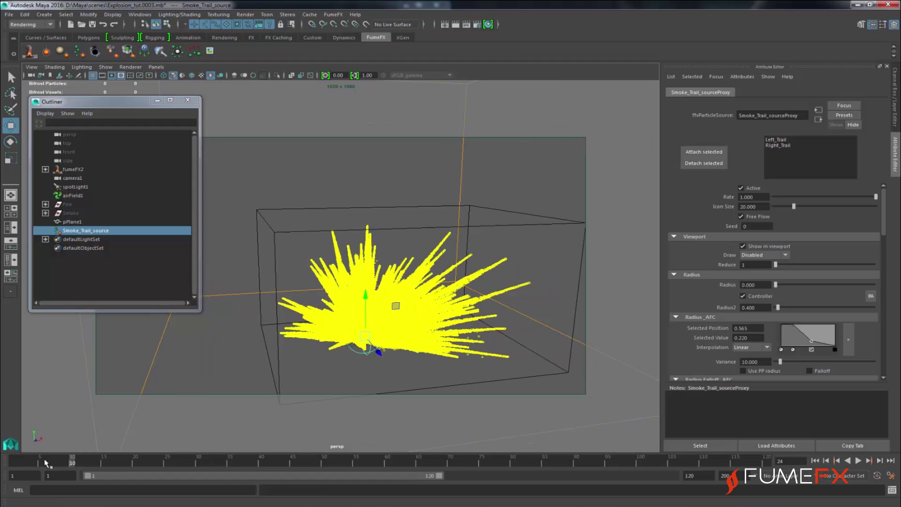
click(46, 462)
click(104, 462)
scroll(372, 320, up, 2)
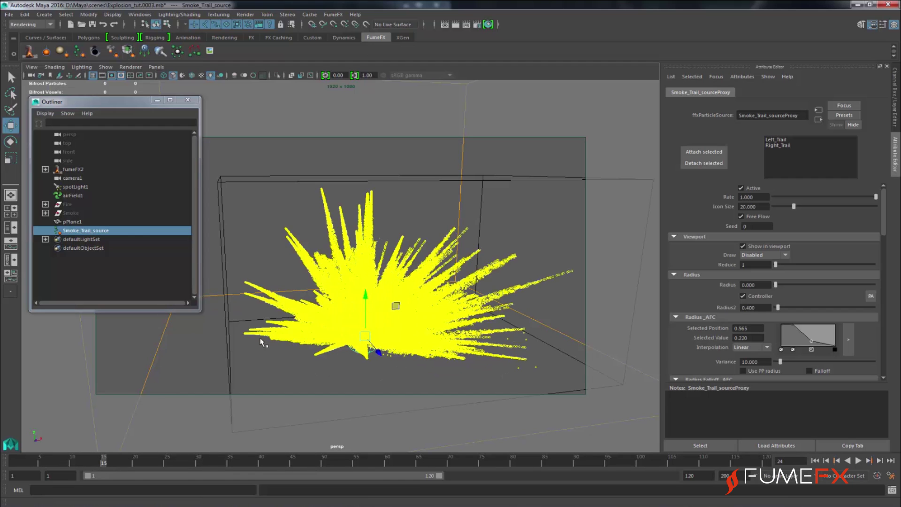
alt+drag(305, 305, 420, 317)
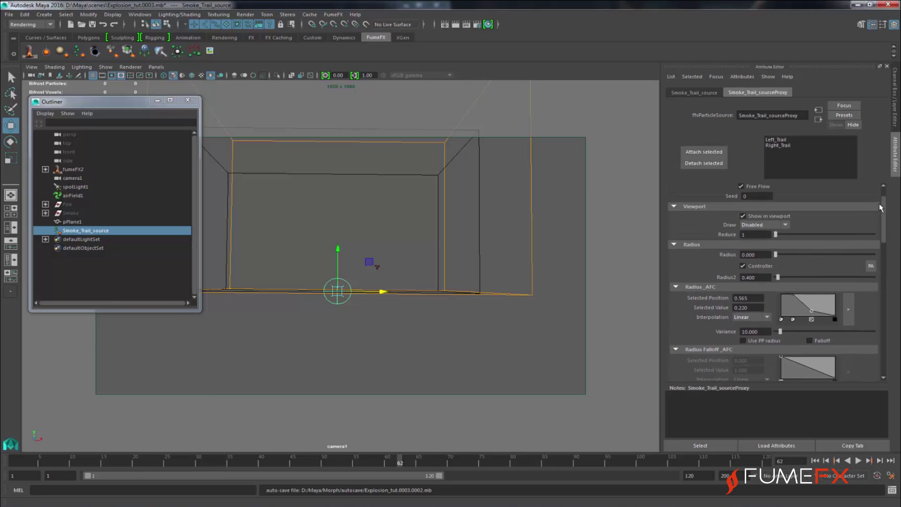
Set the variance of the smoke trail source's Radius AFC to 20.
scroll(762, 345, down, 2)
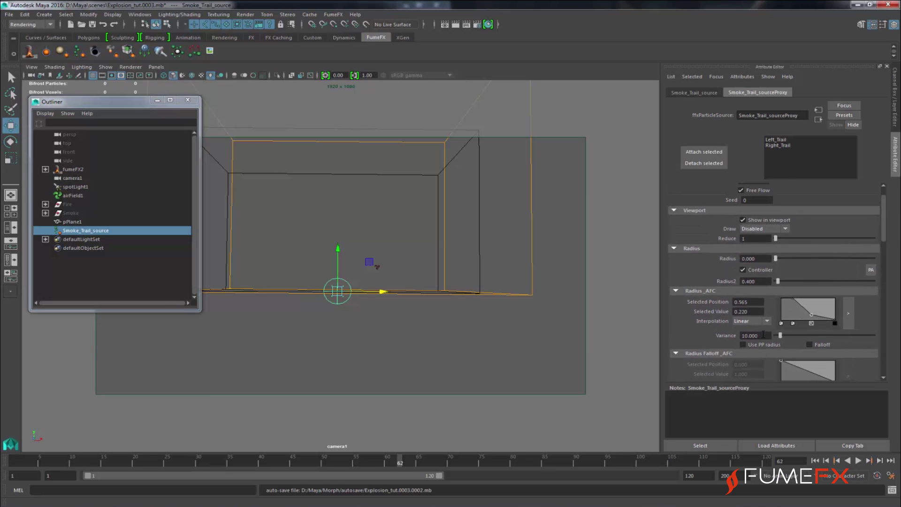
drag(751, 336, 724, 335)
text(20)
key(Return)
click(782, 323)
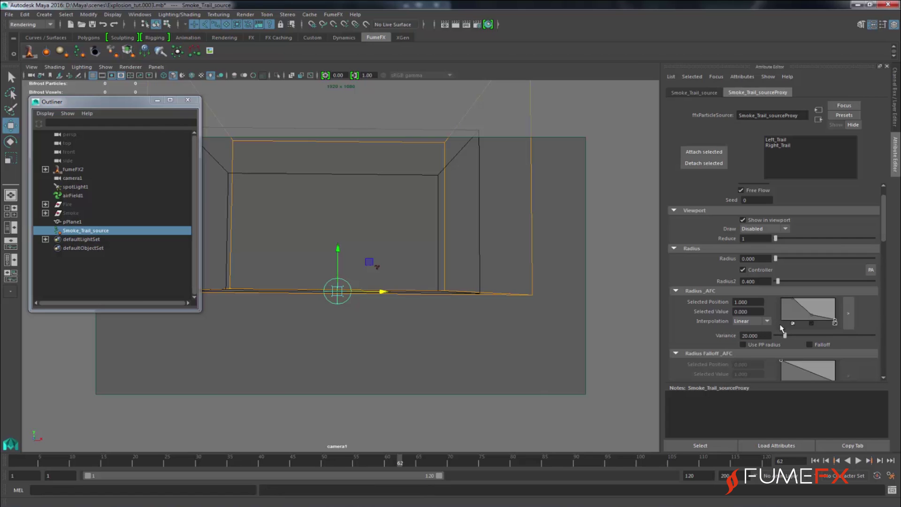
Go to frame 15 and set the source's Velocity Multiplier Amount2 to 0.9.
drag(882, 218, 882, 258)
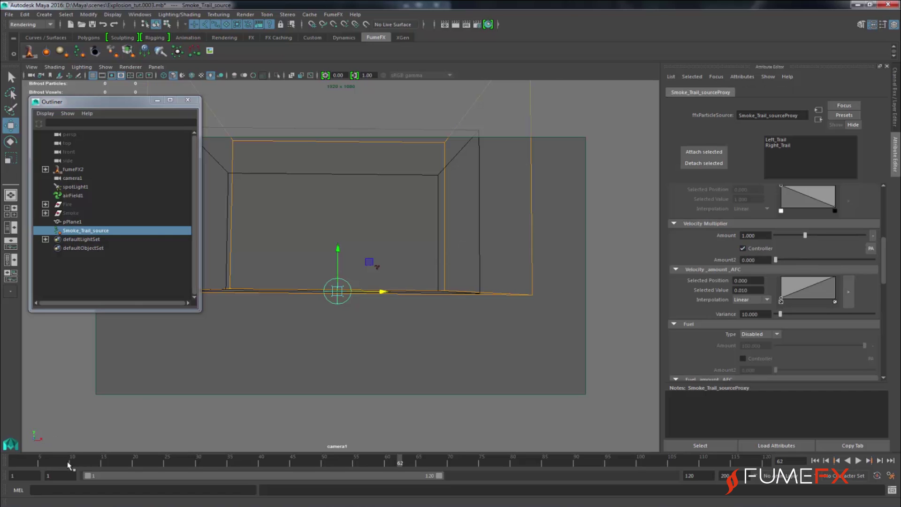
click(59, 464)
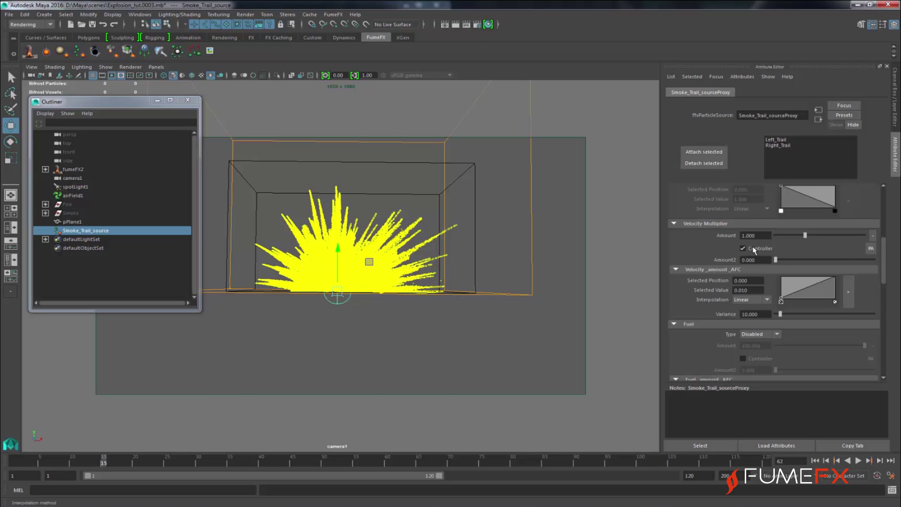
drag(763, 259, 733, 258)
text(0.9)
key(Return)
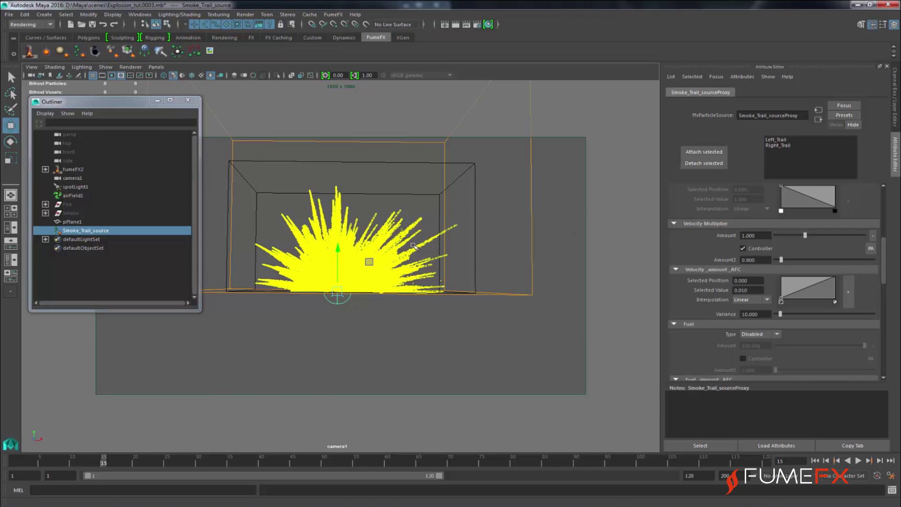
Reduce the source's viewport particle display by a factor of 10 and inspect the trails up close in perspective.
key(space)
key(space)
alt+drag(421, 258, 490, 268)
drag(884, 247, 882, 201)
text(10)
key(Return)
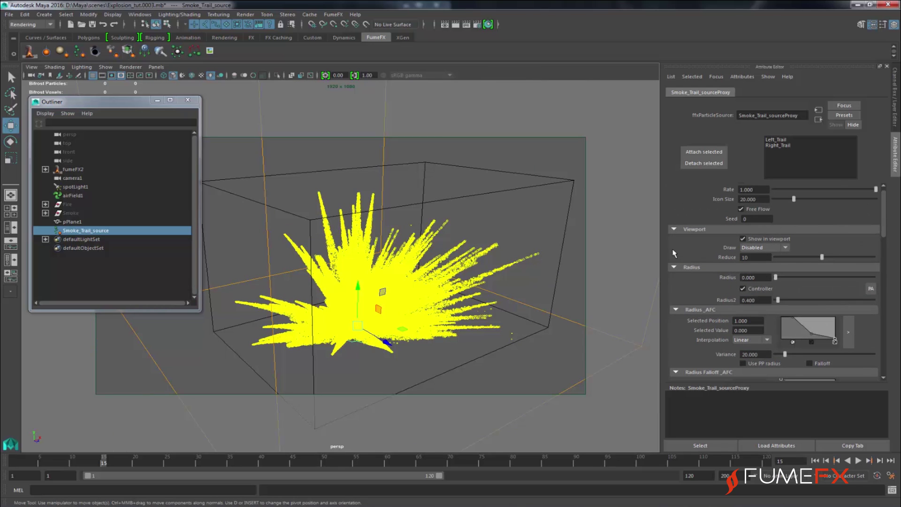
scroll(388, 246, up, 1)
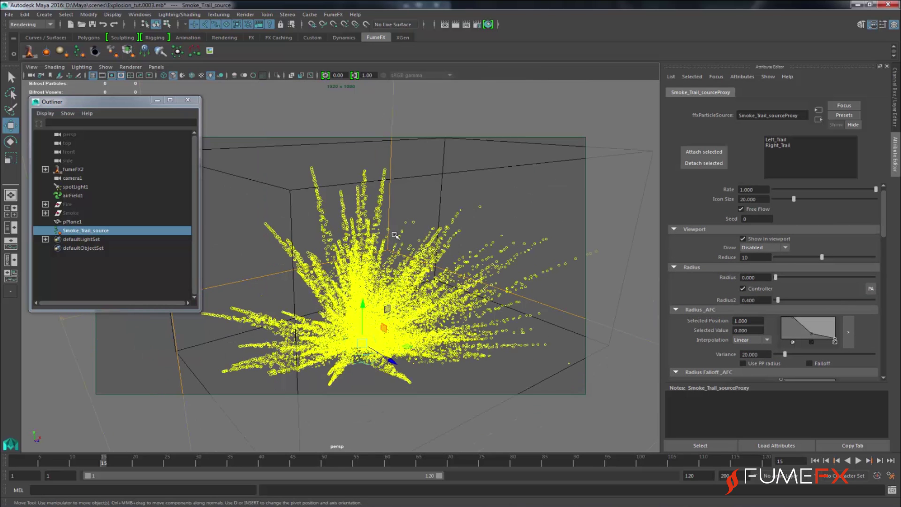
scroll(413, 231, up, 1)
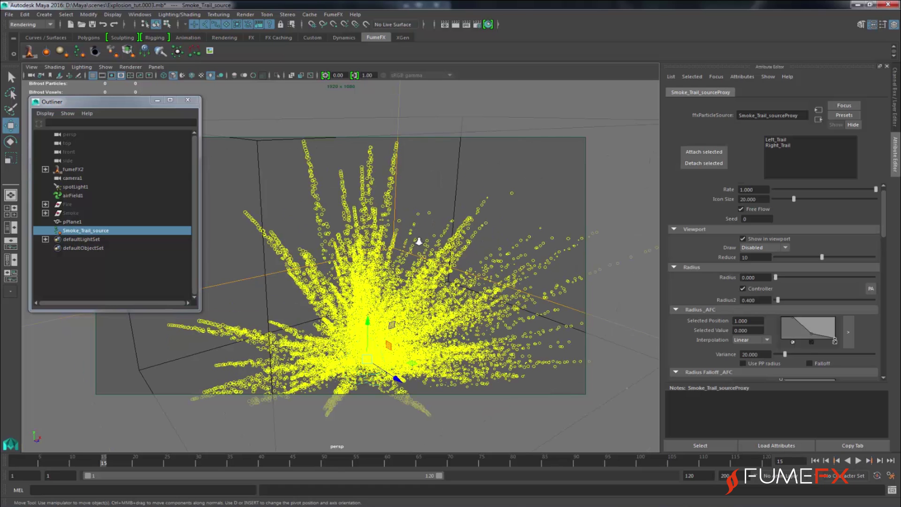
scroll(401, 245, up, 1)
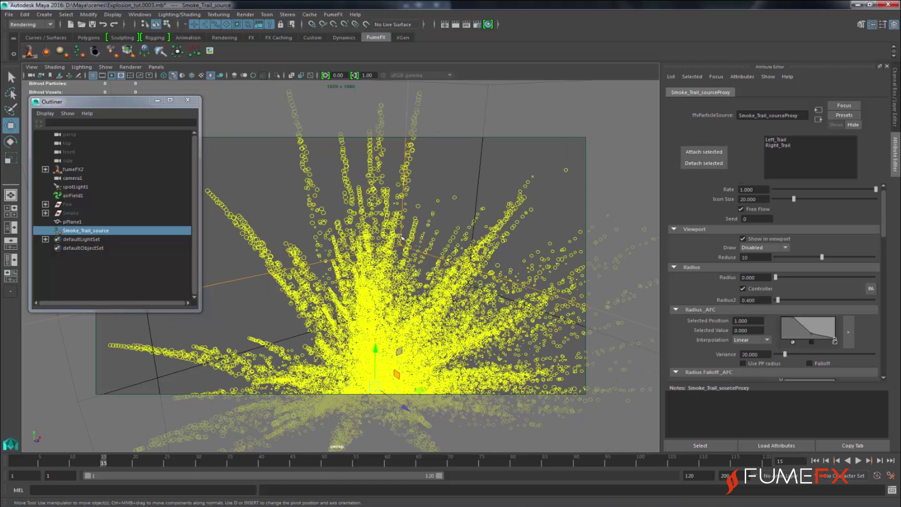
Draw the particle velocity in the viewport and set the Velocity Multiplier's Amount2 back to 0.9.
click(783, 248)
click(757, 266)
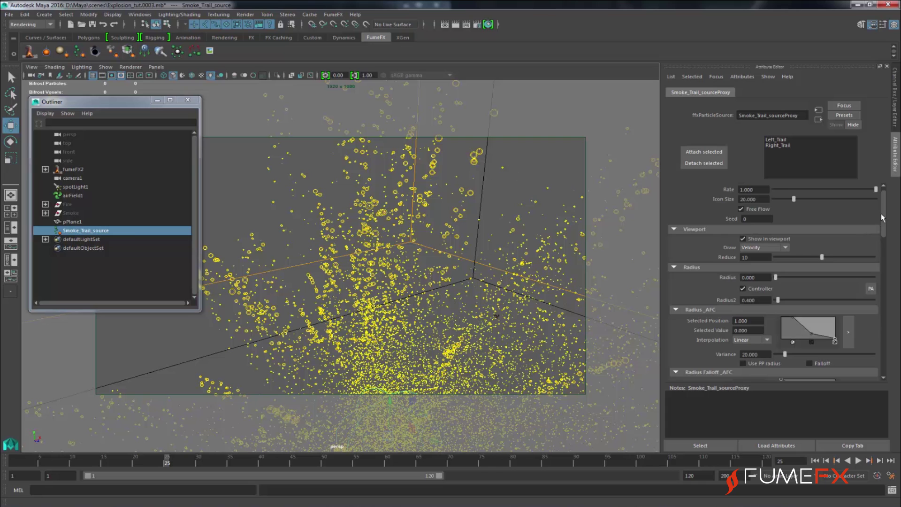
scroll(880, 213, down, 5)
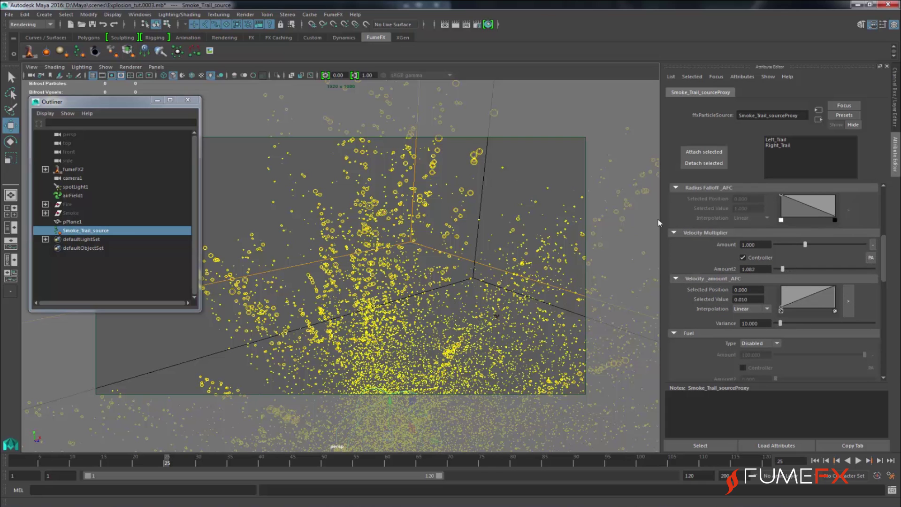
drag(759, 270, 731, 269)
text(0.9)
key(Return)
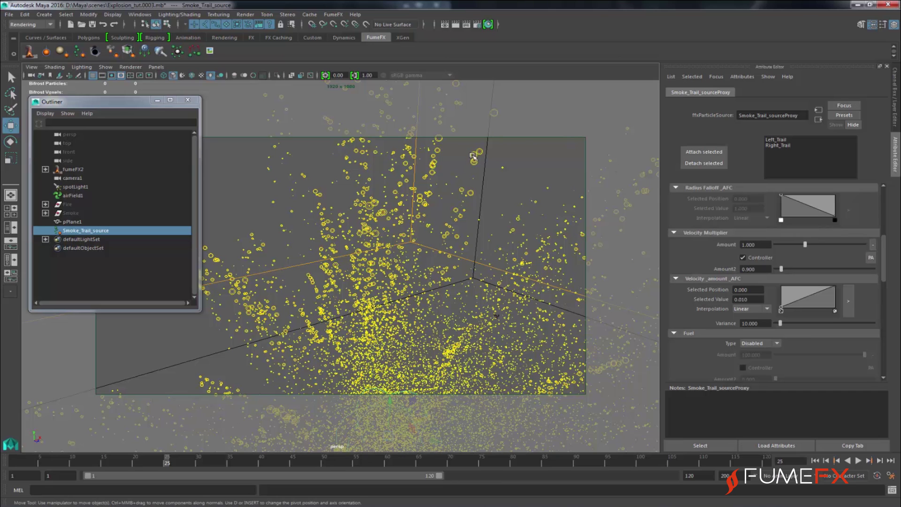
Set the source's viewport Draw mode to Disabled and look through camera1.
drag(884, 275, 877, 223)
click(757, 256)
click(753, 264)
click(162, 67)
mouse_move(188, 76)
click(257, 78)
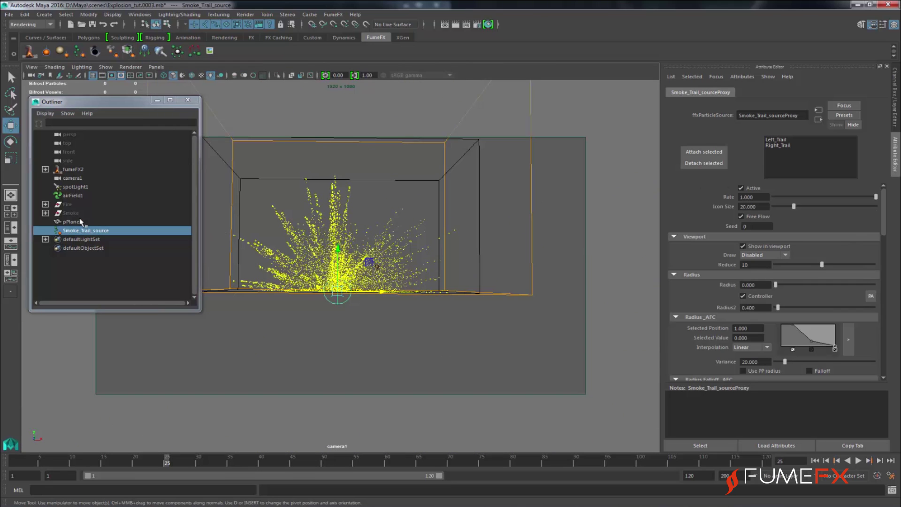
Select the fumeFX2 container and set its Advection Stride to 0.4.
click(73, 169)
drag(884, 317, 889, 261)
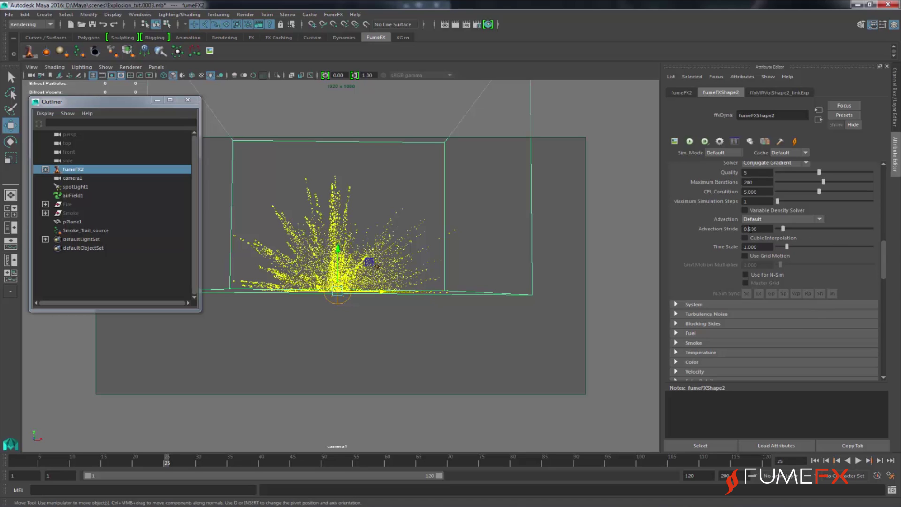
text(400)
key(Return)
Set the container's Gravity to 0.85 in the System simulation settings.
click(802, 306)
scroll(881, 260, down, 1)
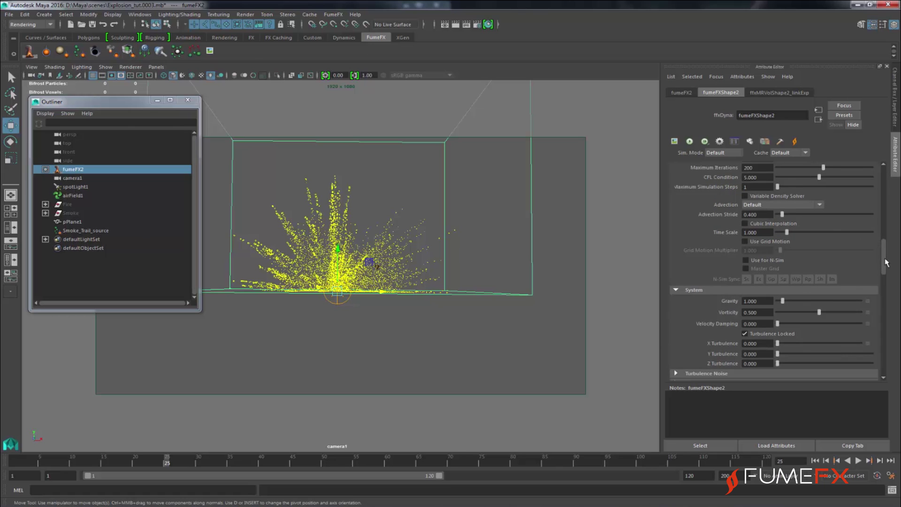
scroll(886, 262, down, 3)
scroll(877, 256, down, 2)
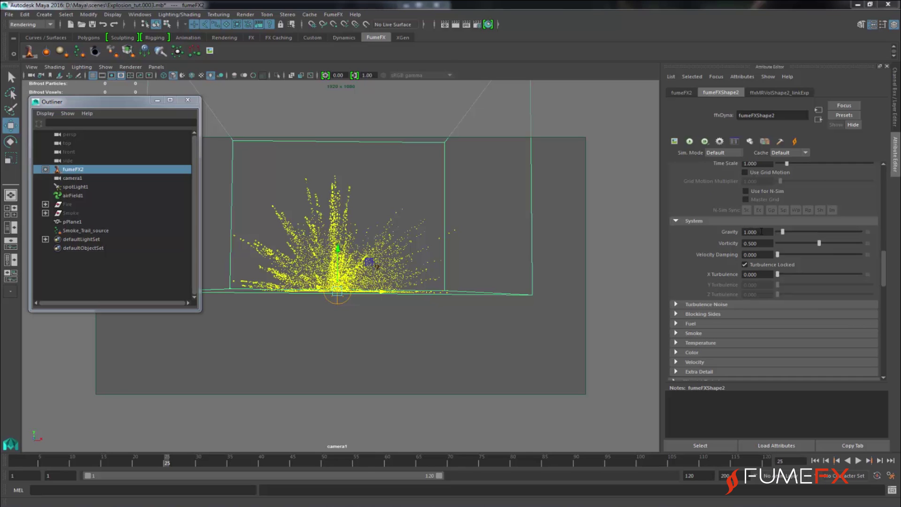
double_click(761, 231)
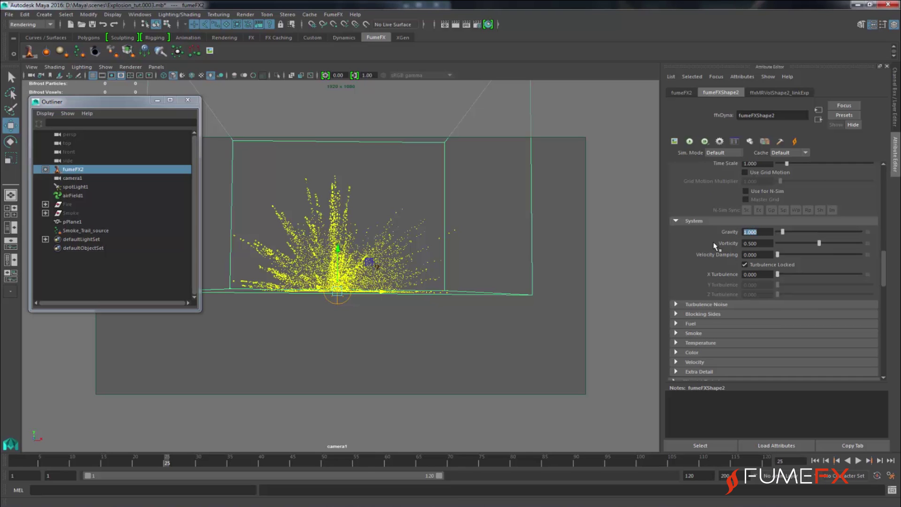
text(0.850)
Set the container's Temperature Buoyancy to 0.7.
scroll(885, 260, down, 3)
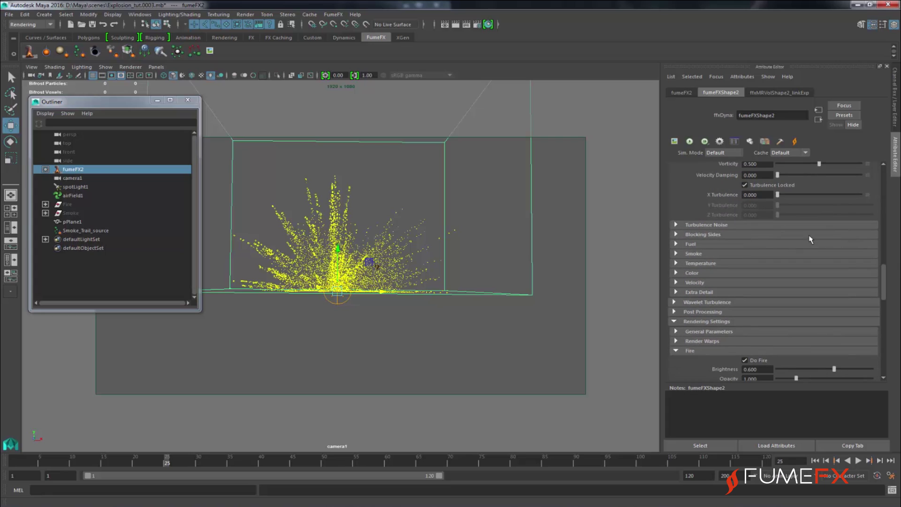
click(742, 264)
click(768, 286)
text(0.7)
key(Return)
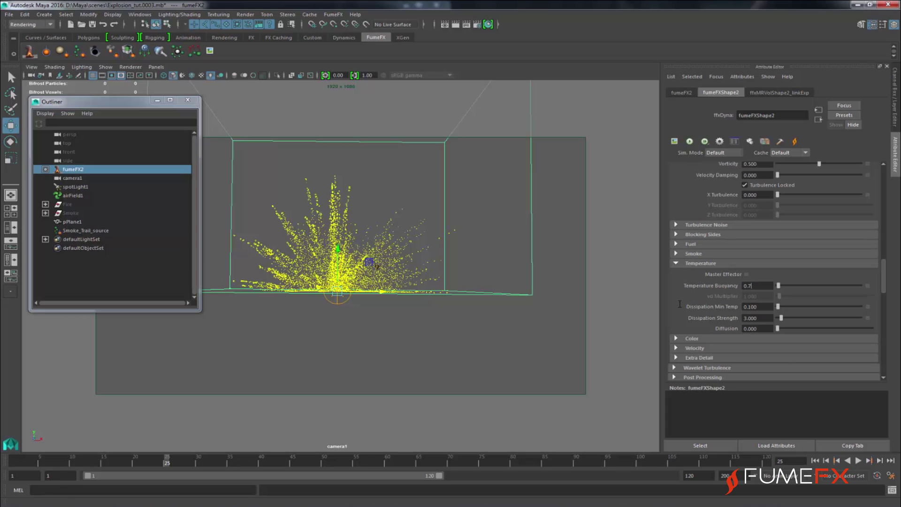
Show the smoke in the FumeFX GPU preview and run the simulation from start to end frame.
drag(884, 266, 866, 164)
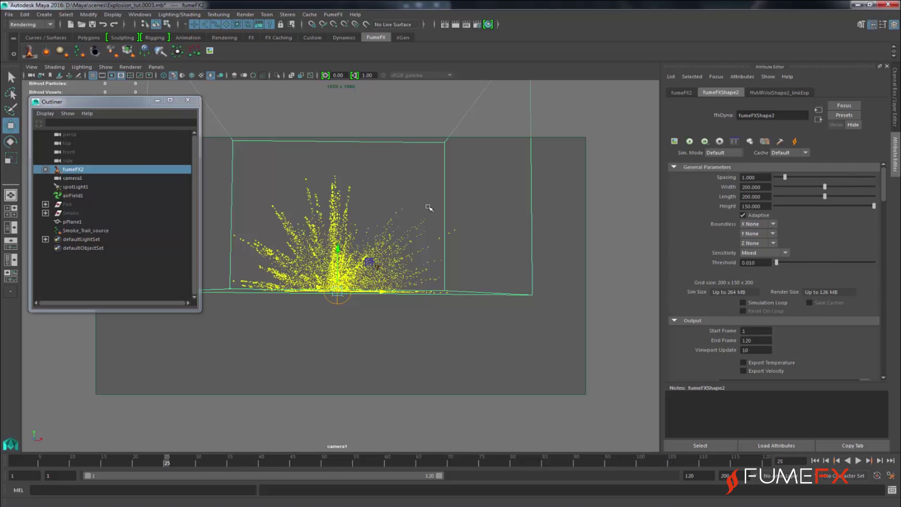
click(164, 117)
click(117, 118)
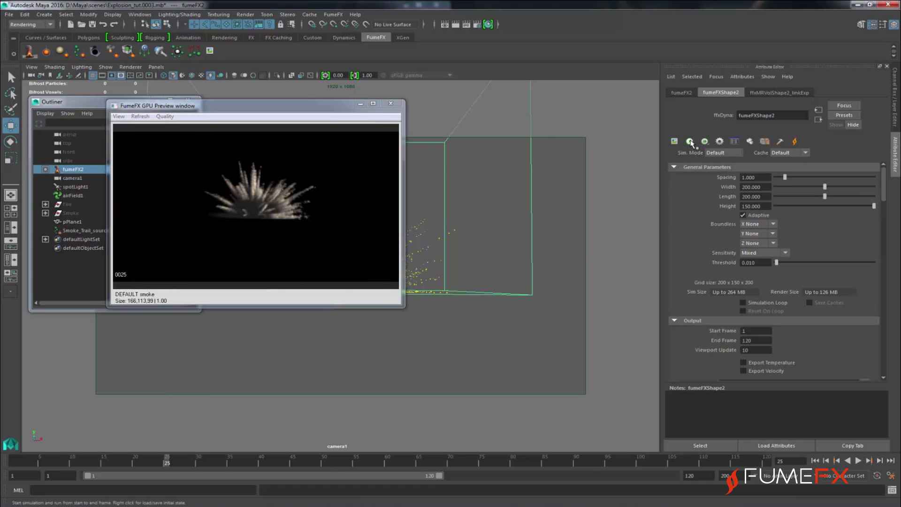
click(689, 142)
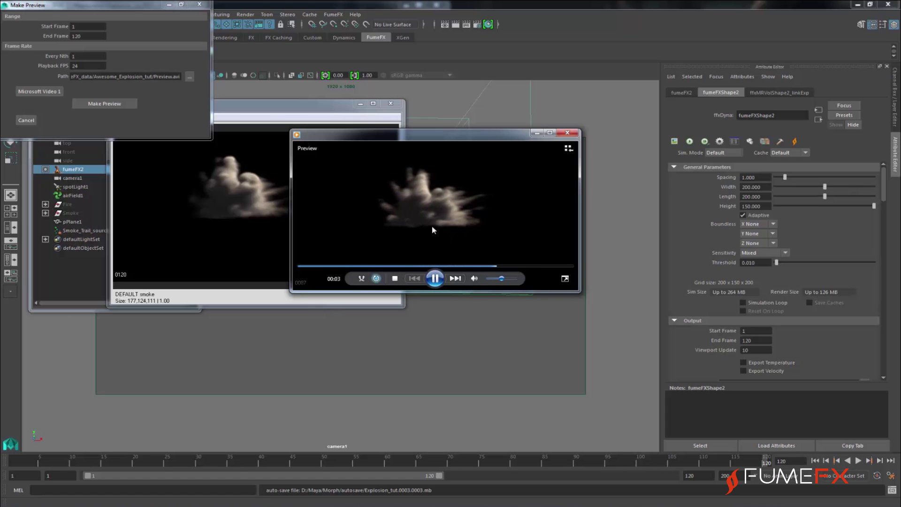
Close the preview video and the Make Preview dialog, and move the GPU preview window clear of the container.
click(435, 278)
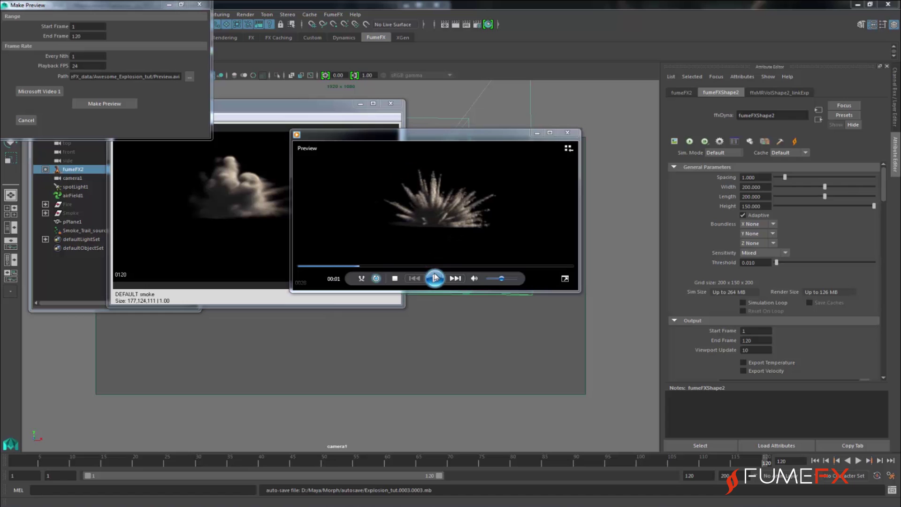
click(566, 133)
click(199, 5)
drag(265, 108, 185, 192)
middle_click(411, 247)
key(ctrl+z)
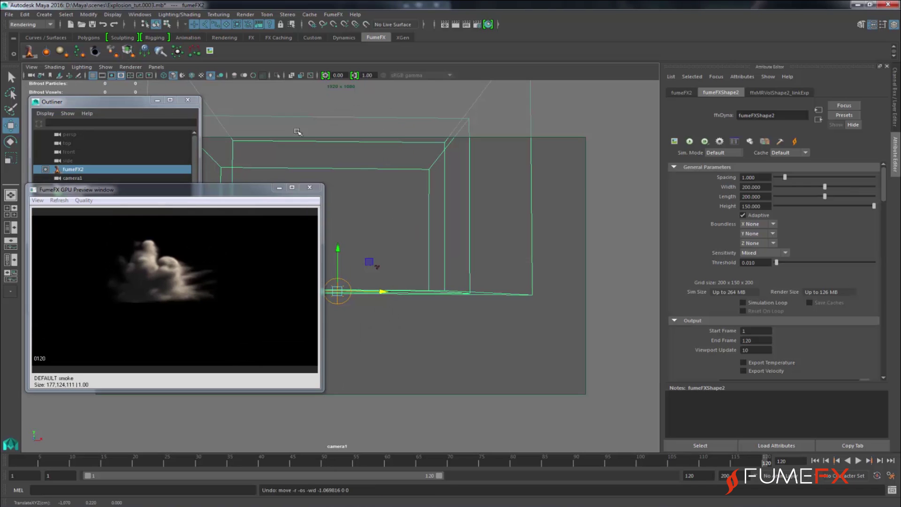
Switch to the perspective view and examine the simulated smoke at frame 120 against the container's edges.
click(157, 67)
mouse_move(191, 74)
click(272, 75)
alt+drag(443, 256, 399, 272)
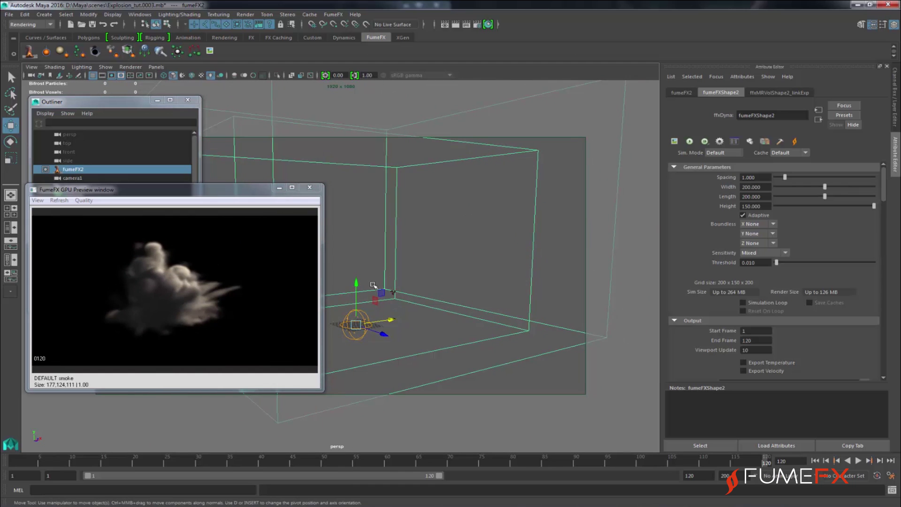
alt+middle_drag(373, 285, 428, 268)
alt+drag(427, 269, 384, 264)
alt+middle_drag(385, 263, 474, 240)
alt+drag(374, 212, 404, 245)
alt+right_drag(404, 246, 374, 230)
alt+drag(373, 231, 485, 189)
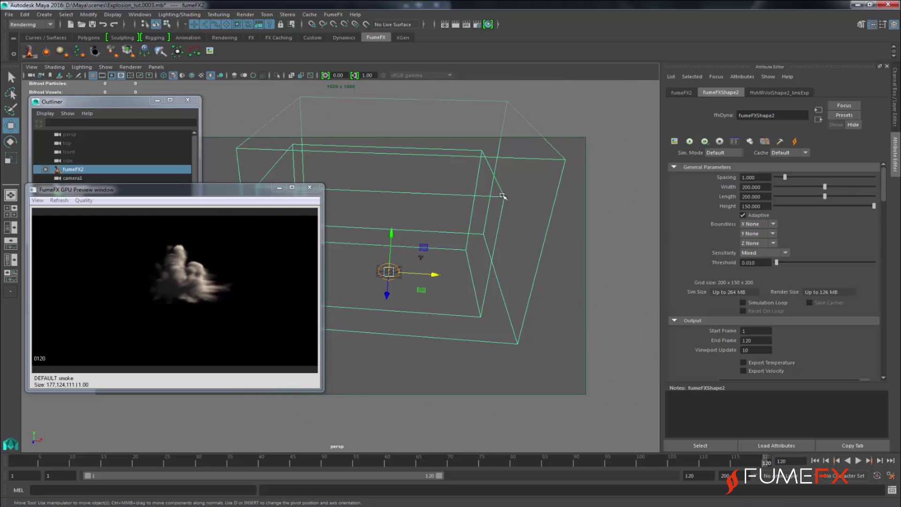
alt+drag(446, 246, 458, 237)
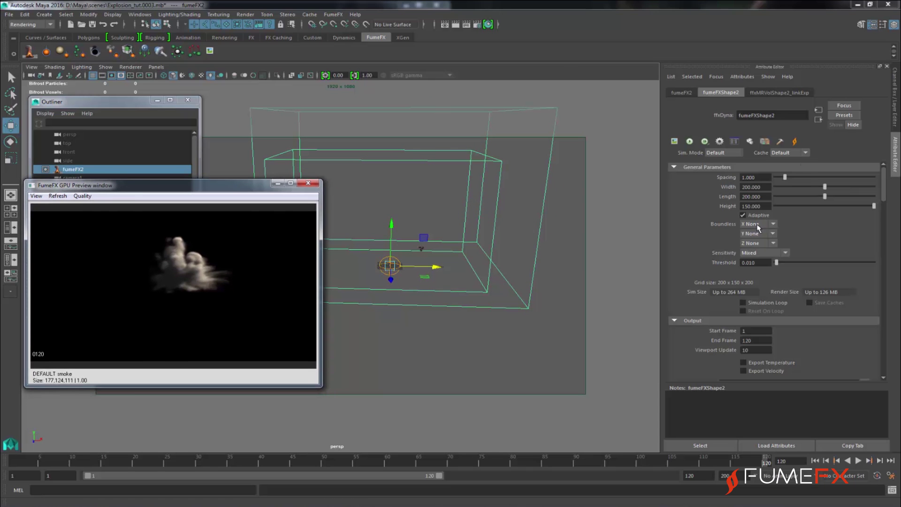
Make the container boundless in the -X and +Y directions.
alt+middle_drag(373, 259, 471, 257)
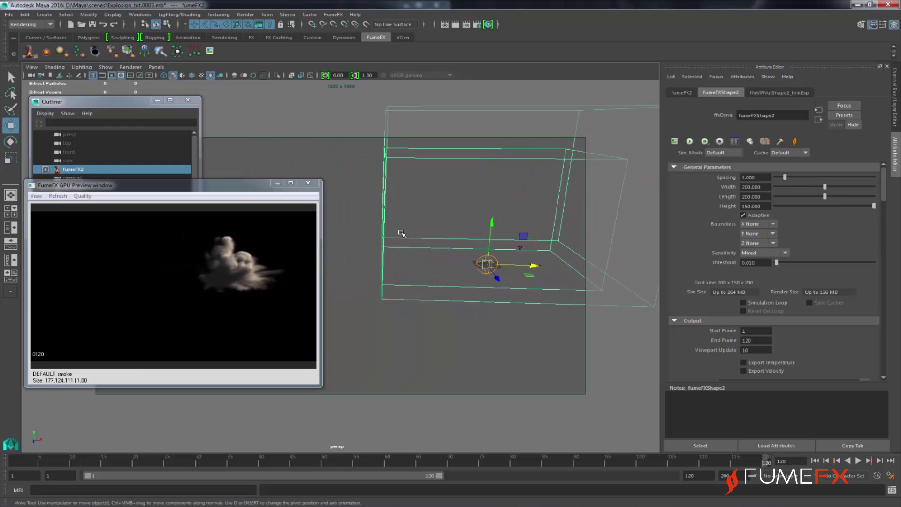
click(755, 225)
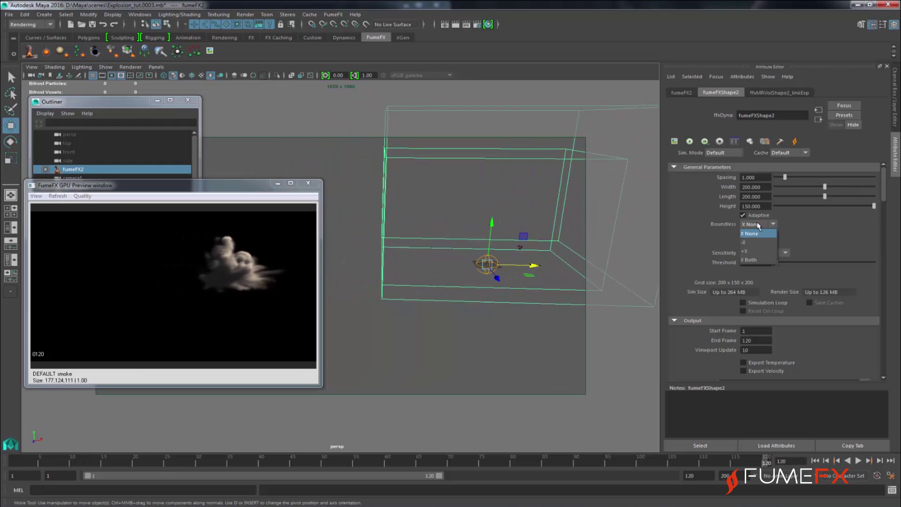
click(747, 245)
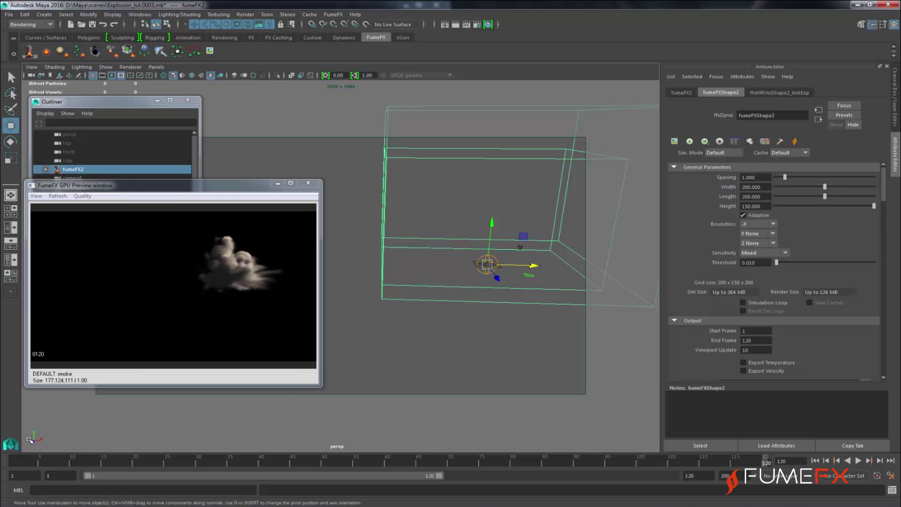
click(770, 234)
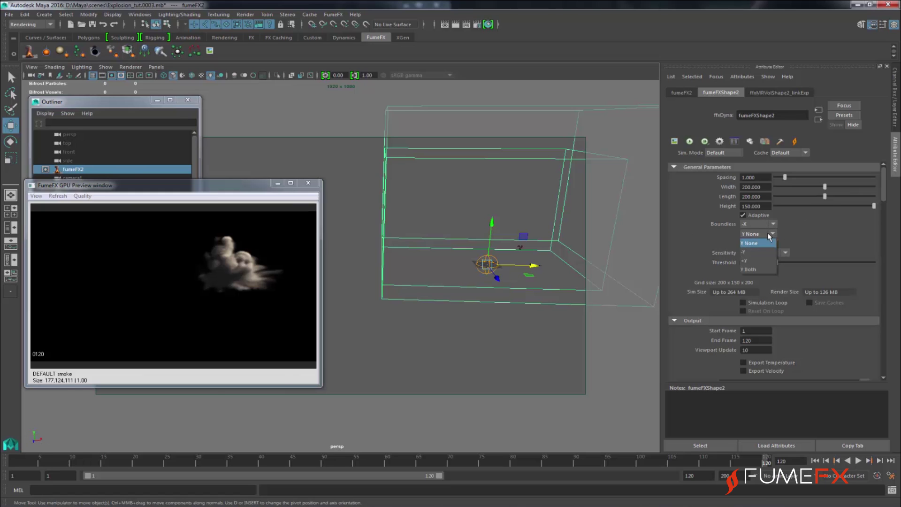
click(748, 260)
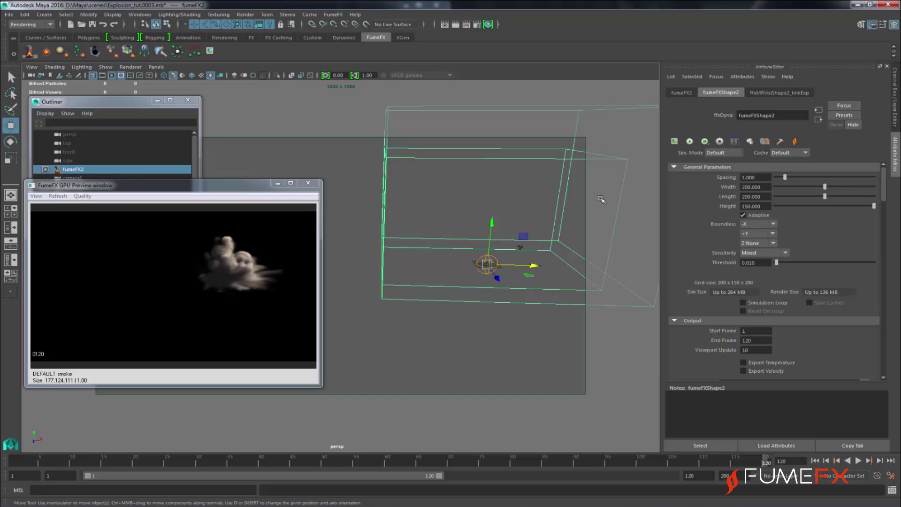
Examine the boundless container sides and the smoke's extent from several closer angles.
alt+drag(509, 200, 500, 172)
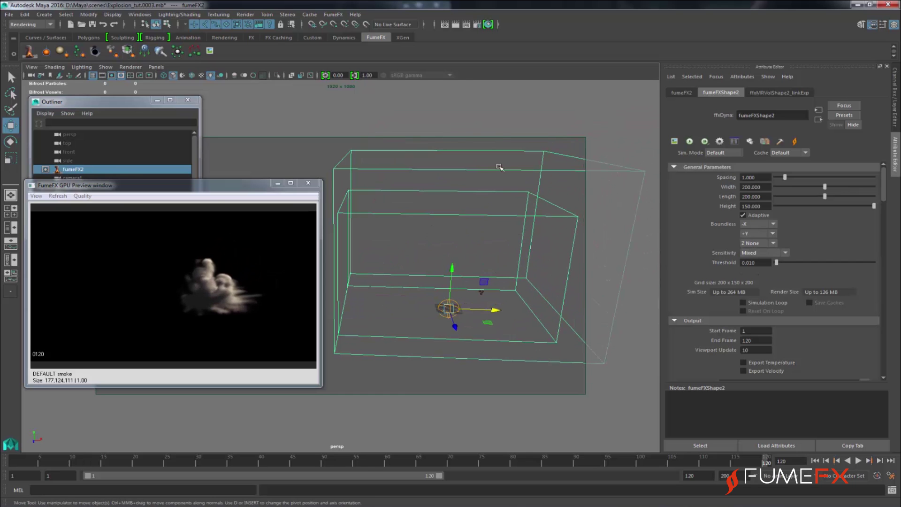
alt+drag(495, 265, 468, 190)
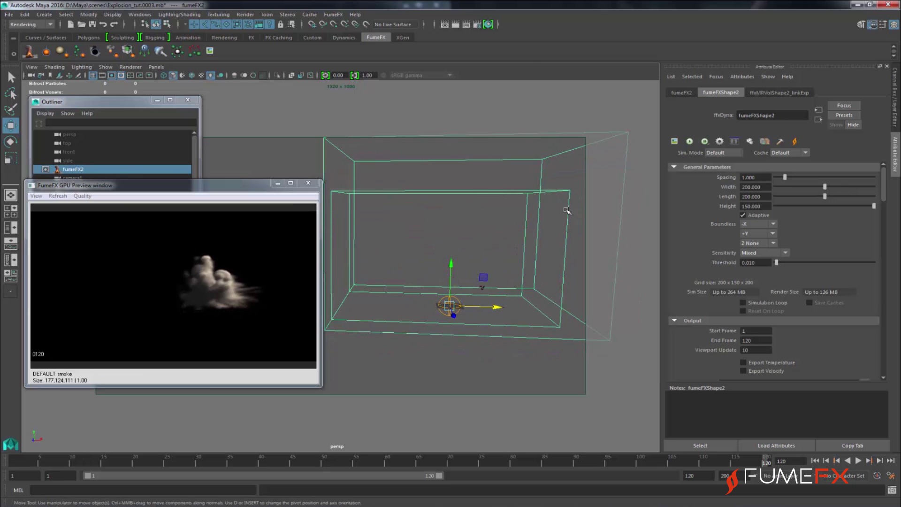
alt+drag(506, 256, 405, 257)
scroll(477, 215, up, 3)
alt+middle_drag(402, 238, 423, 217)
alt+right_drag(423, 217, 416, 239)
alt+middle_drag(472, 278, 466, 266)
alt+right_drag(466, 266, 422, 277)
alt+drag(388, 302, 443, 289)
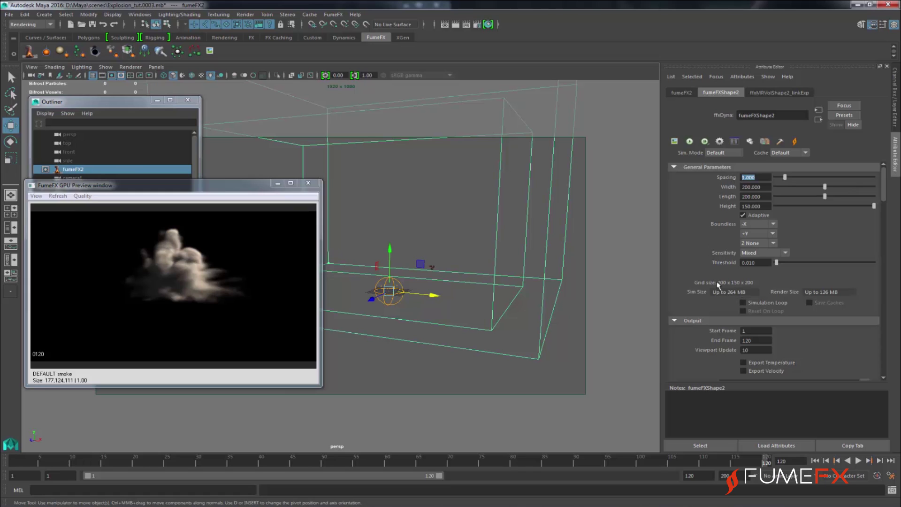
Reduce the container's spacing to 0.482.
drag(785, 177, 781, 180)
drag(780, 177, 717, 294)
drag(779, 178, 779, 176)
Examine the container and the smoke particles up to frame 36 from several angles during playback.
alt+middle_drag(469, 320, 625, 291)
alt+right_drag(625, 291, 350, 336)
alt+drag(350, 336, 492, 302)
alt+middle_drag(499, 289, 422, 298)
alt+right_drag(423, 298, 463, 296)
alt+middle_drag(463, 296, 490, 296)
alt+drag(468, 299, 466, 301)
drag(209, 462, 238, 464)
key(alt+v)
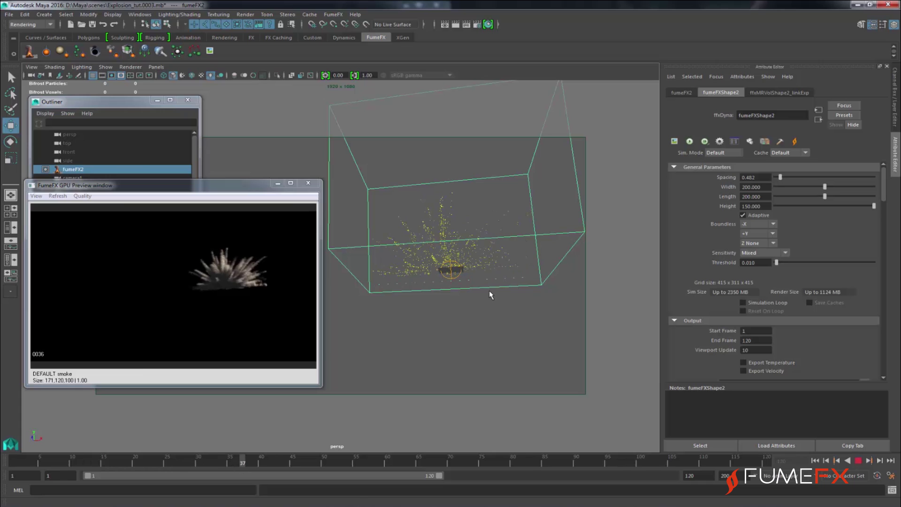
key(alt+v)
Block the container's -Y side in the simulation's blocking sides settings.
scroll(885, 206, down, 3)
drag(885, 206, 881, 231)
scroll(723, 260, down, 10)
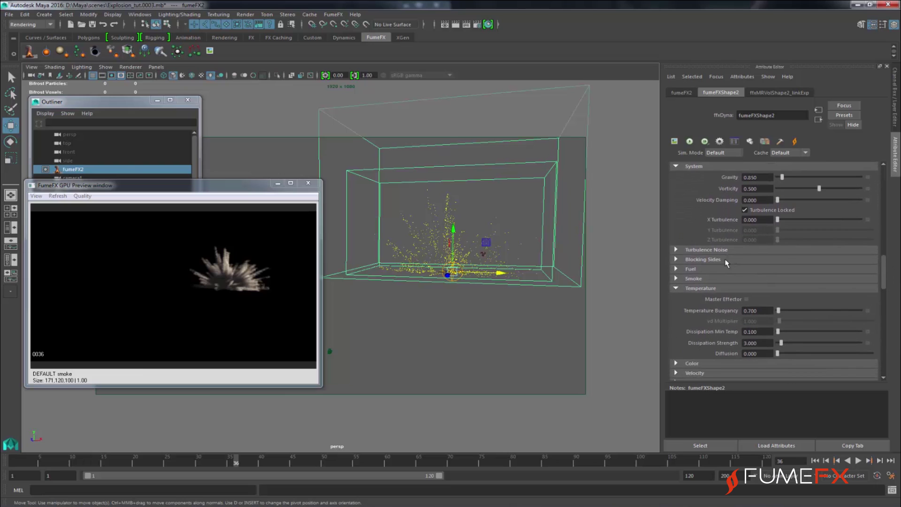
click(704, 260)
click(770, 280)
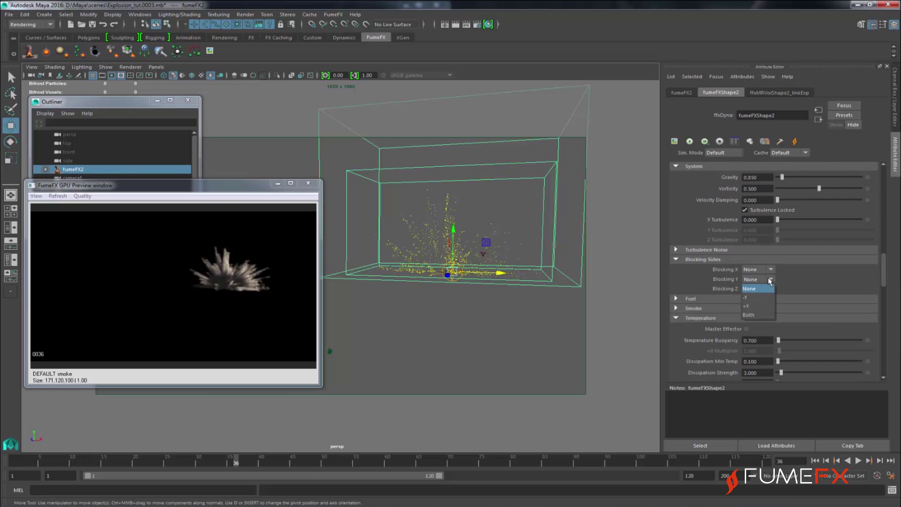
click(754, 297)
alt+drag(515, 288, 487, 303)
Return to the camera1 view and set the container's spacing to 0.400.
click(156, 67)
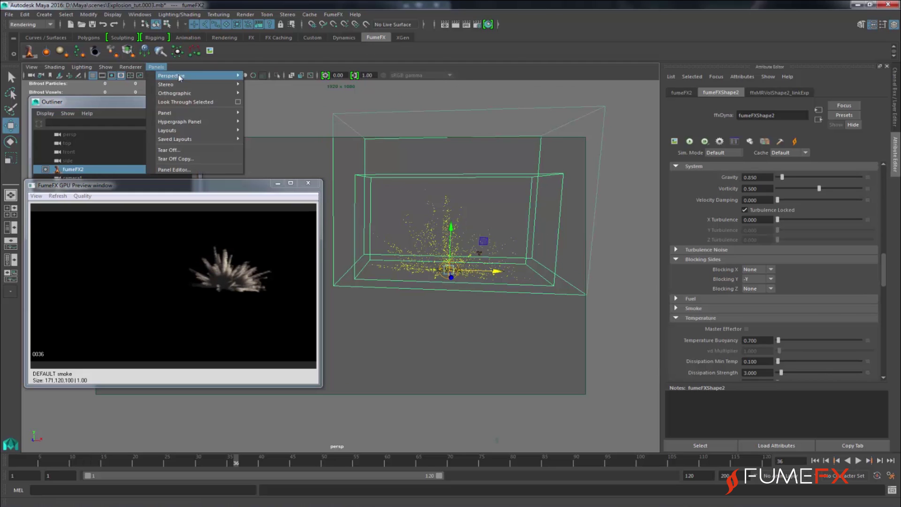
mouse_move(179, 77)
click(263, 81)
drag(885, 264, 880, 174)
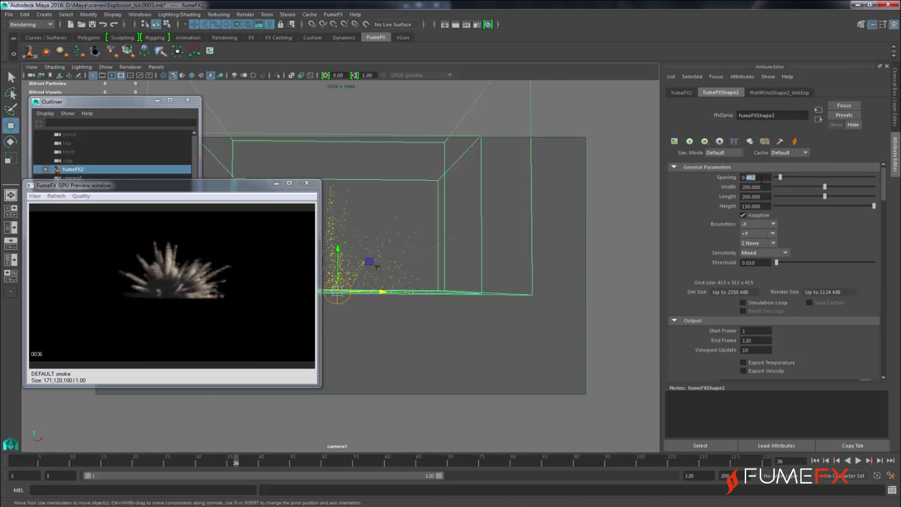
key(Return)
key(ctrl+z)
key(BackSpace)
key(Return)
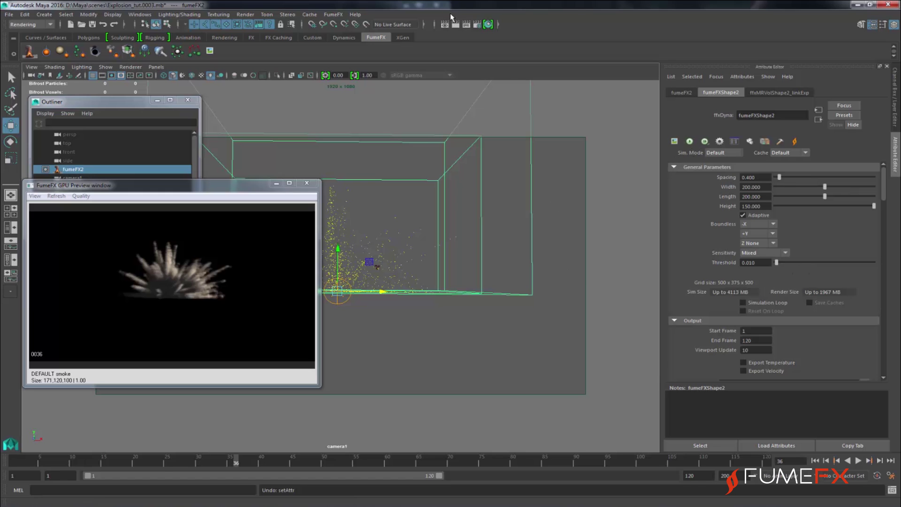
Save the scene as a new increment and start the default simulation.
key(ctrl+s)
drag(245, 186, 253, 175)
click(690, 141)
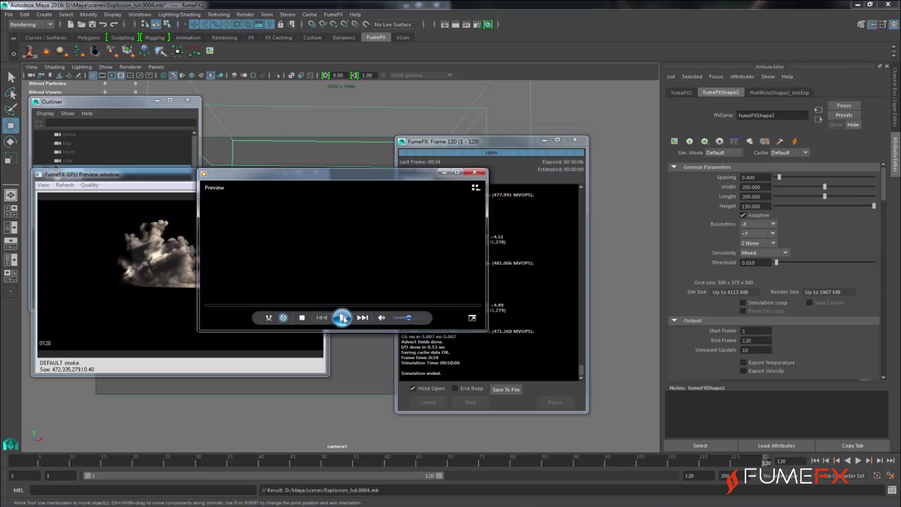
Watch the rendered preview video of the smoke up to its middle, and minimize the player.
click(343, 318)
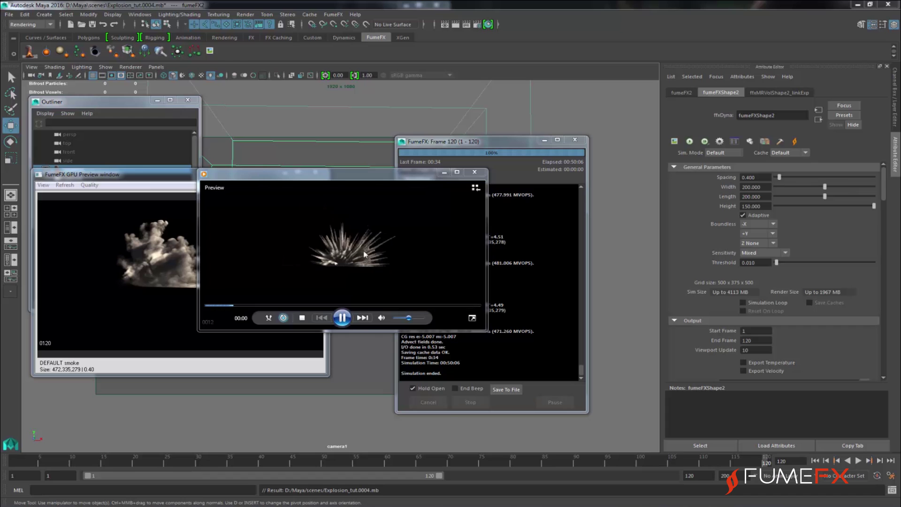
click(342, 317)
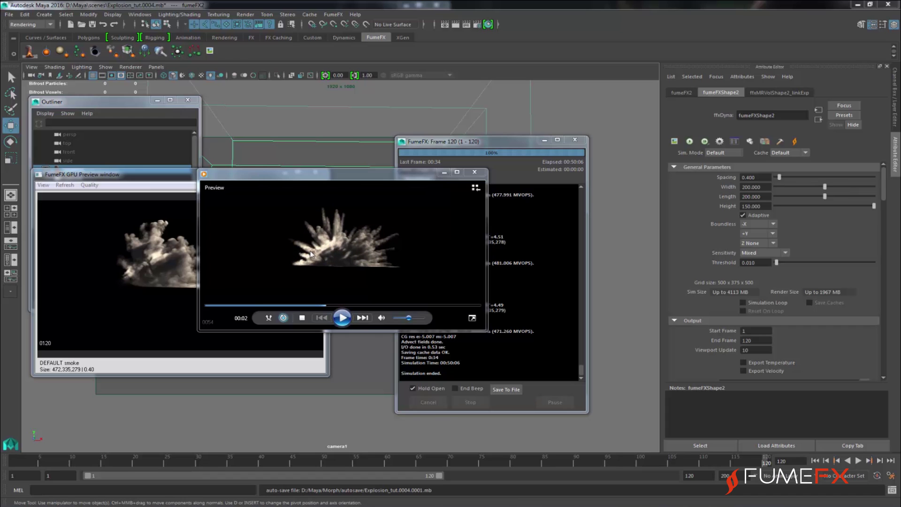
drag(299, 178, 330, 196)
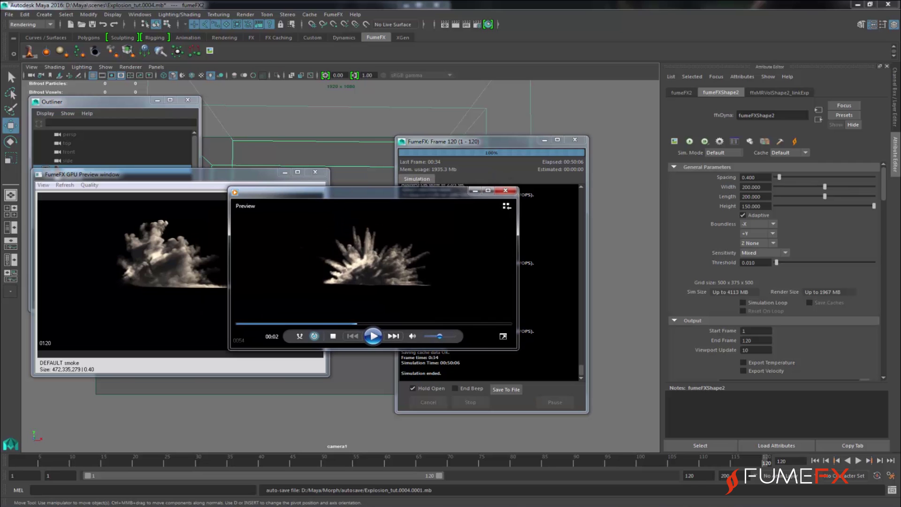
click(475, 190)
Switch to the perspective view, close the simulation log, and examine the smoke from different angles.
drag(159, 179, 240, 106)
click(156, 67)
click(260, 80)
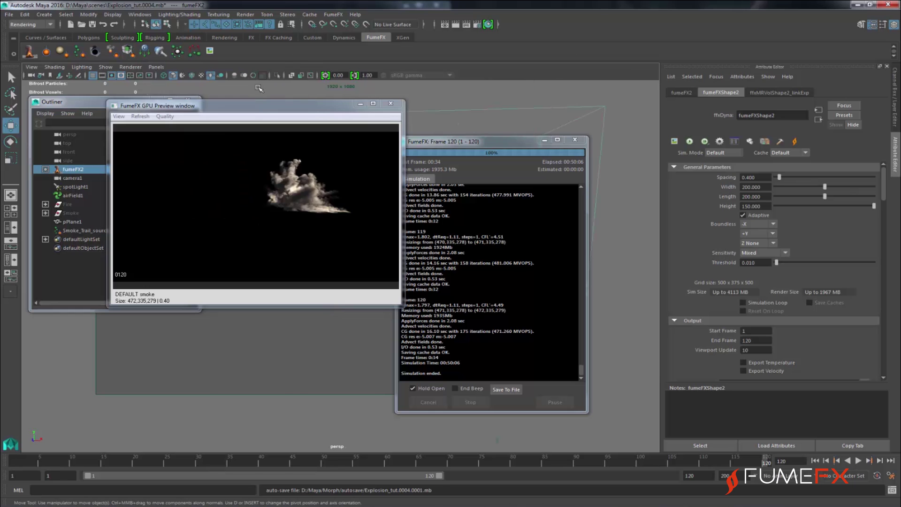
drag(155, 106, 66, 163)
click(575, 140)
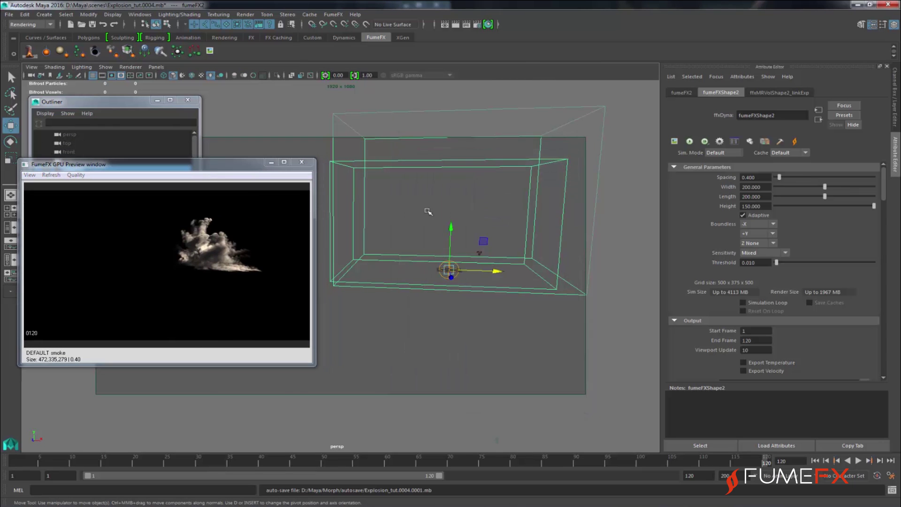
alt+drag(455, 247, 389, 238)
mouse_move(462, 203)
alt+mouse_down()
mouse_move(414, 251)
mouse_move(421, 227)
mouse_move(439, 237)
mouse_move(392, 230)
mouse_move(464, 223)
mouse_move(449, 202)
alt+mouse_up()
alt+drag(378, 149, 329, 156)
alt+drag(331, 319, 328, 265)
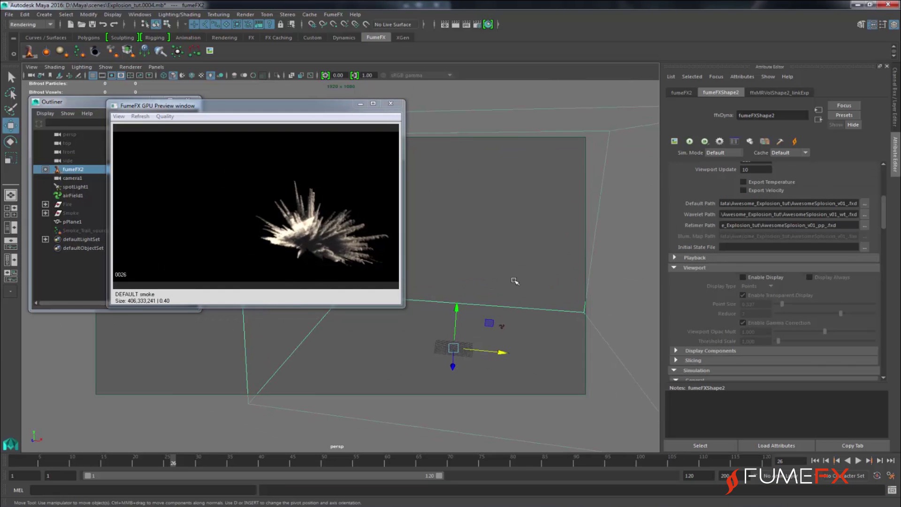
Examine the smoke streaks at frames 26 and 15 up close from several angles in the GPU preview.
alt+right_drag(515, 282, 576, 211)
alt+middle_drag(459, 229, 361, 261)
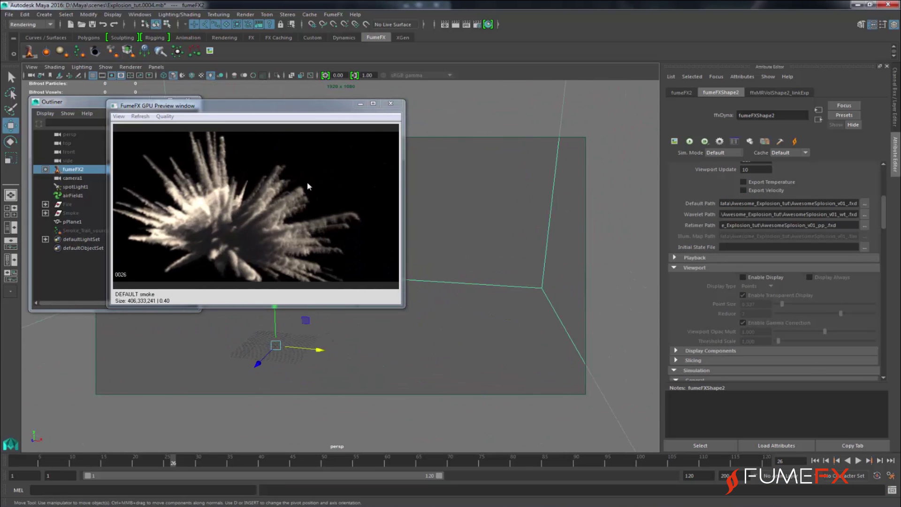
click(163, 118)
click(118, 117)
drag(166, 107, 107, 99)
alt+drag(480, 294, 429, 251)
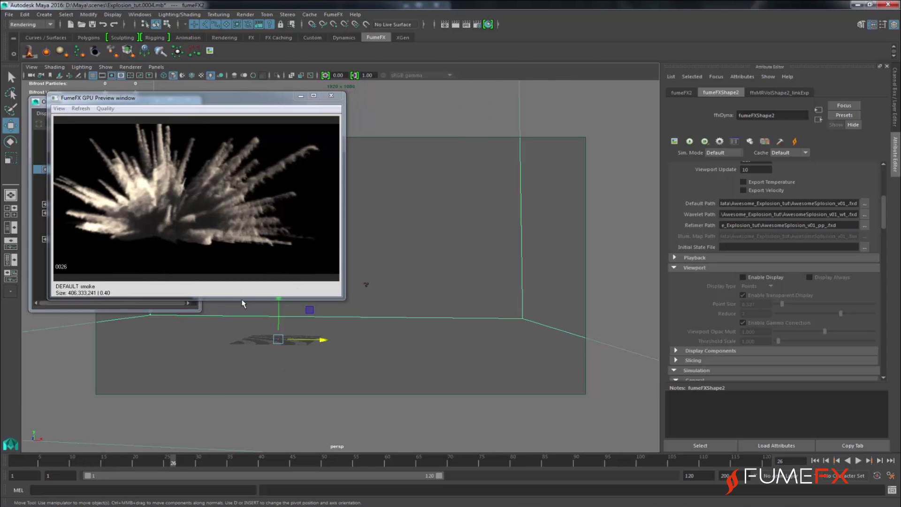
alt+middle_drag(468, 226, 426, 238)
alt+right_drag(426, 238, 499, 226)
alt+middle_drag(499, 226, 420, 238)
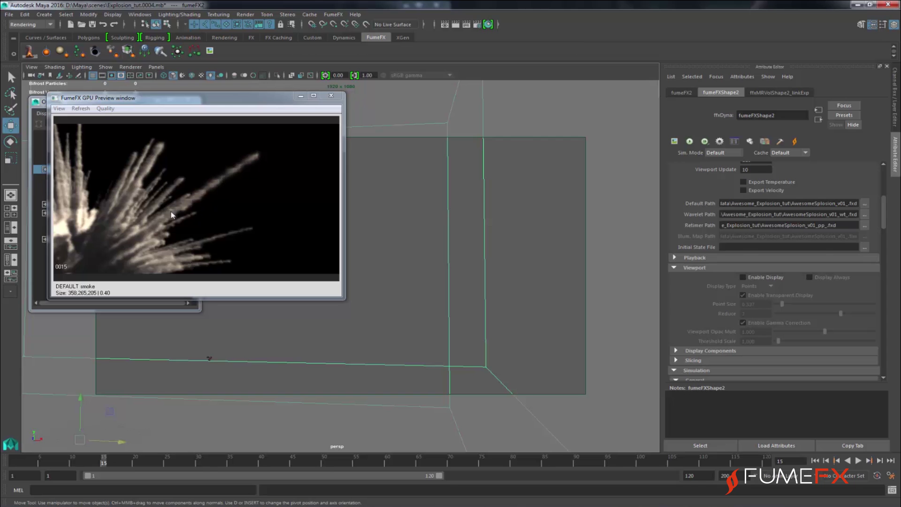
alt+drag(416, 253, 425, 273)
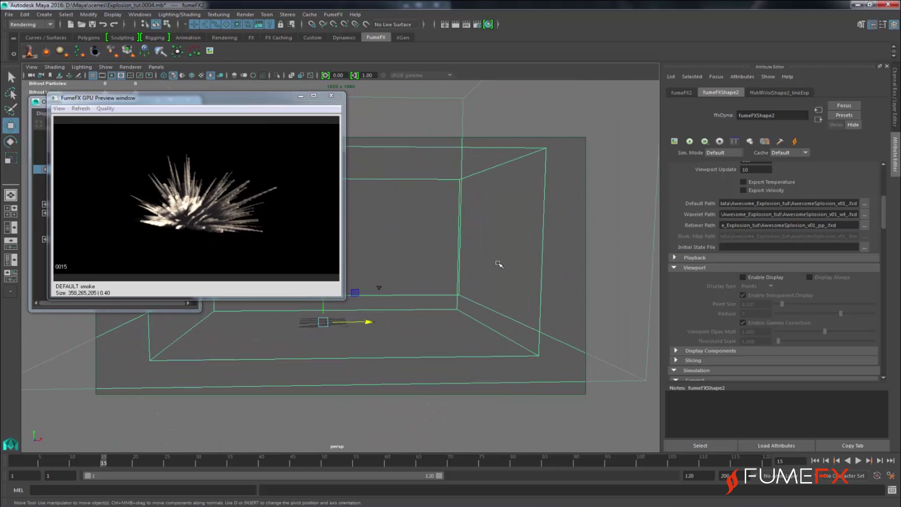
Set the container's maximum simulation steps to 2.
drag(882, 204, 885, 227)
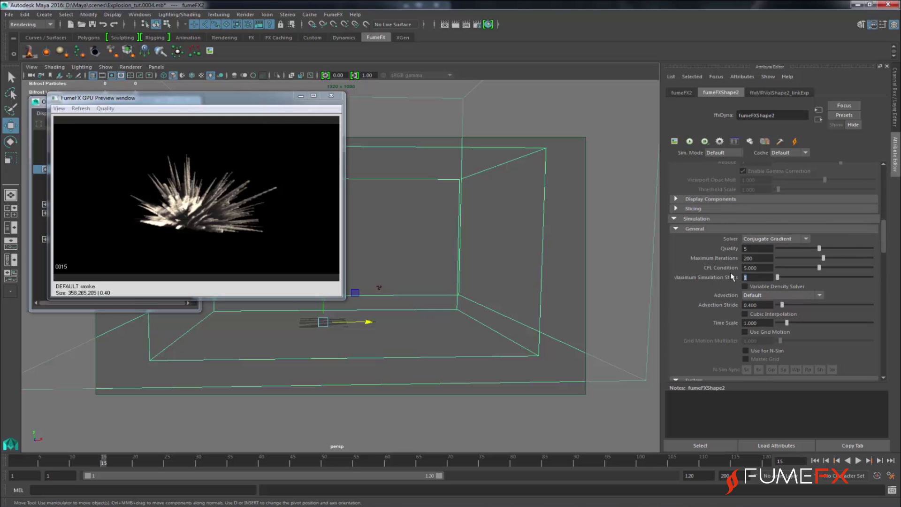
text(2)
key(Return)
Unhide the Fire group, expand it in the Outliner, and check its particles in the early frames up to frame 14.
click(70, 464)
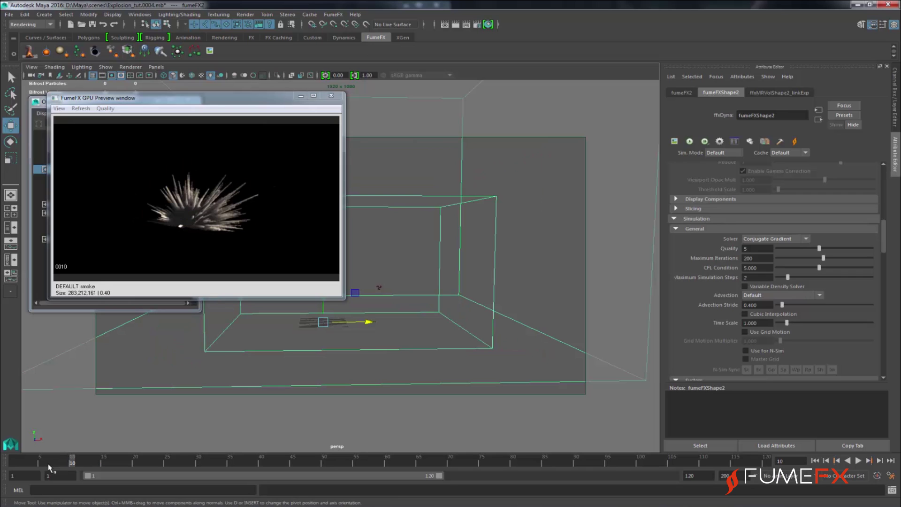
click(47, 465)
click(103, 207)
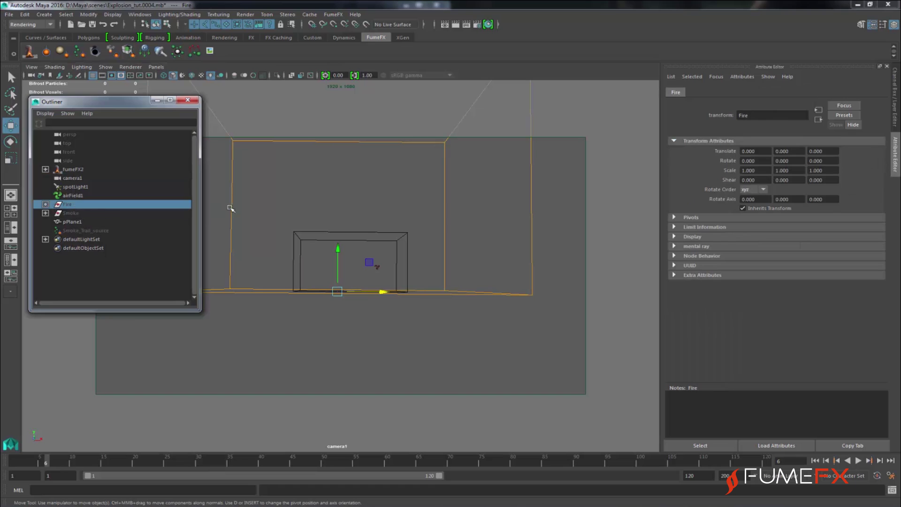
key(shift+h)
drag(39, 462, 97, 461)
click(45, 204)
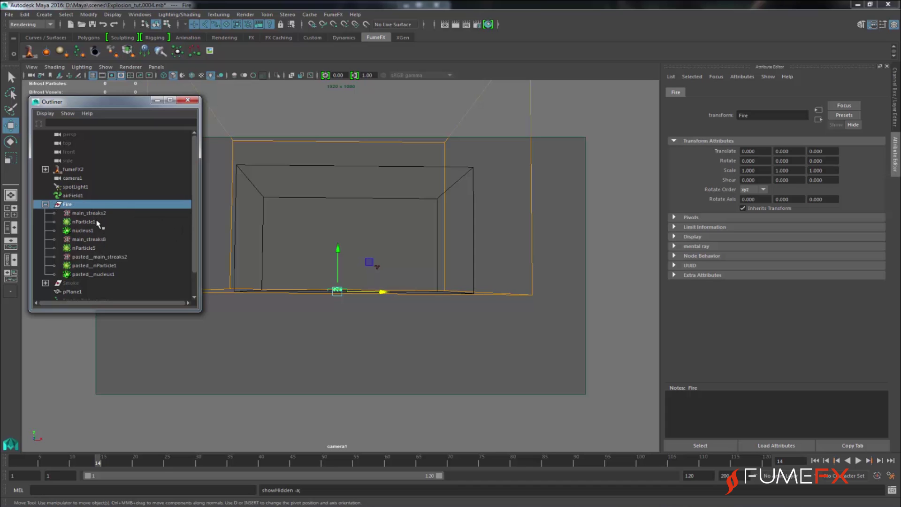
click(74, 462)
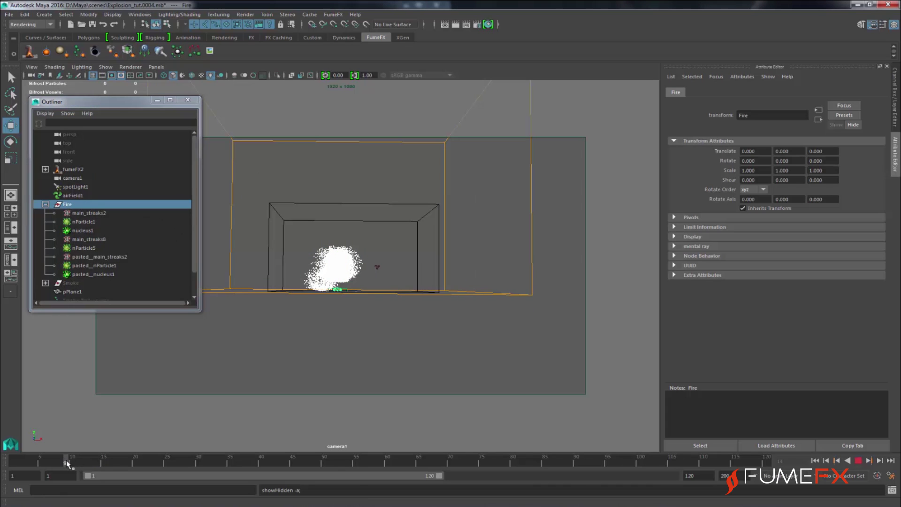
Create a FumeFX particle source from the Fire group's nParticle1 for the fumeFX2 container.
click(84, 222)
ctrl+click(100, 168)
click(78, 52)
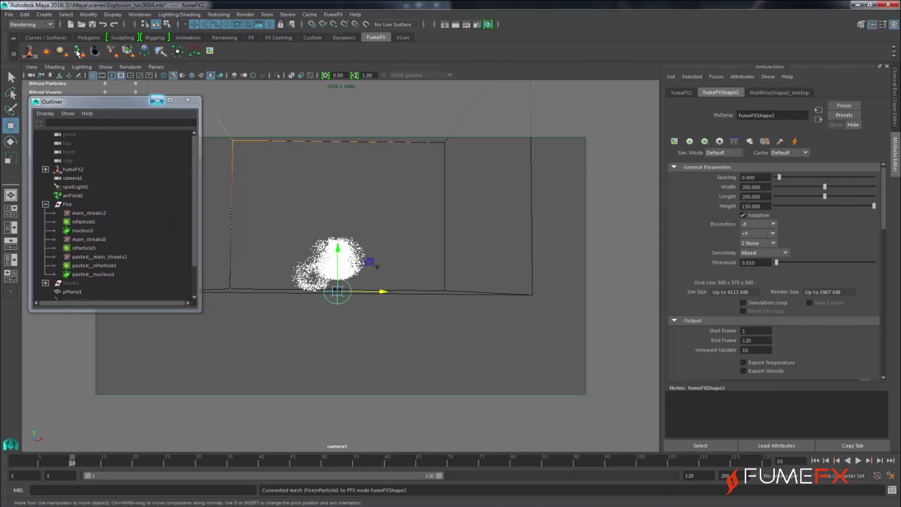
Attach nParticle5 and pasted__nParticle1 to the new fire particle source.
click(89, 248)
ctrl+click(96, 265)
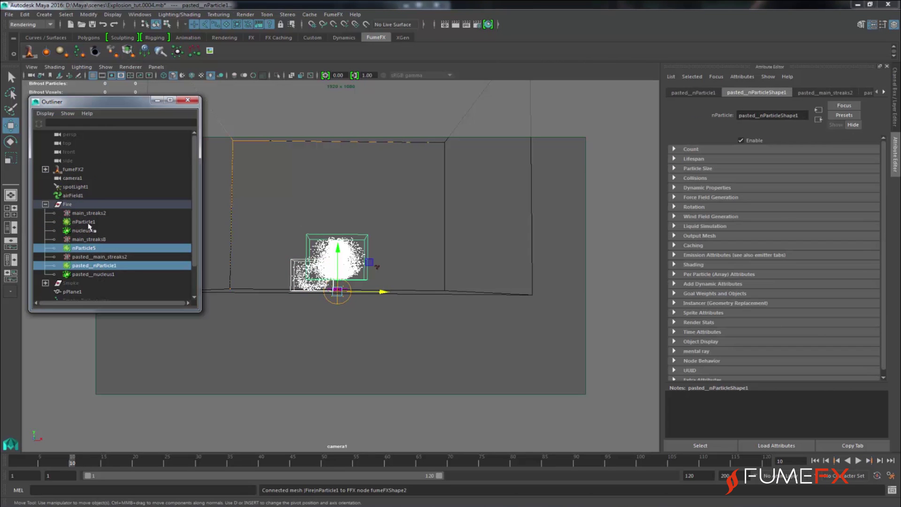
scroll(140, 272, down, 2)
ctrl+click(96, 274)
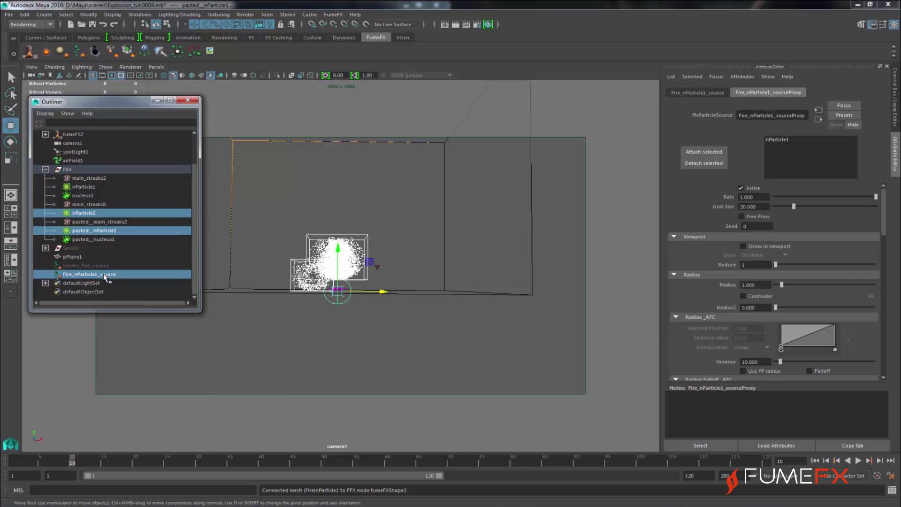
click(710, 152)
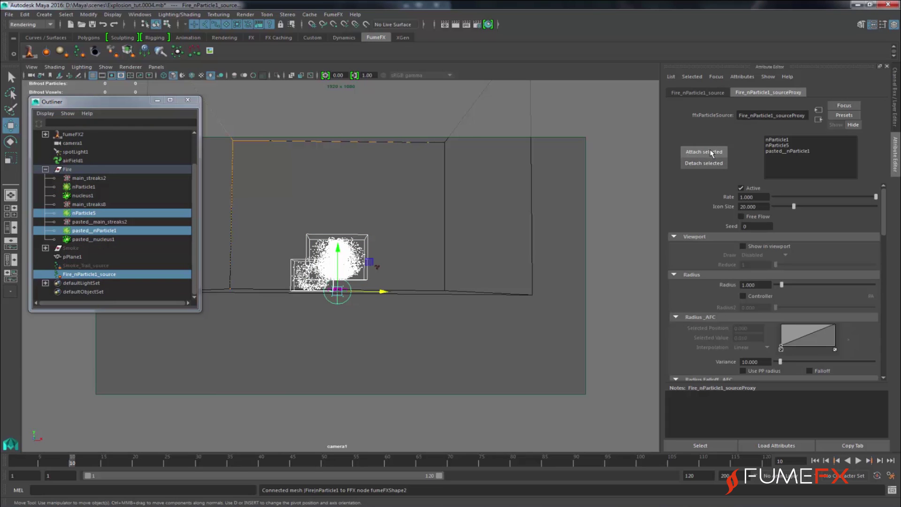
click(788, 151)
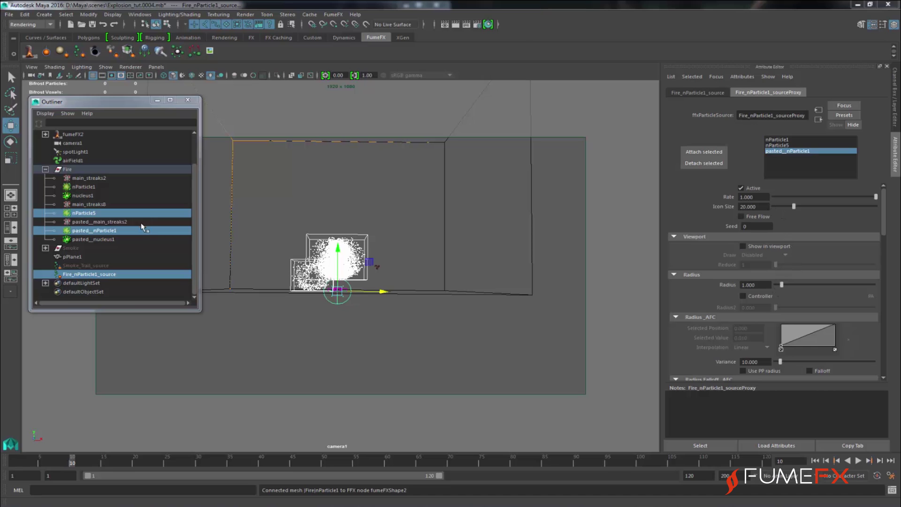
Show the fire particle source in the viewport and check it up to frame 10.
click(94, 275)
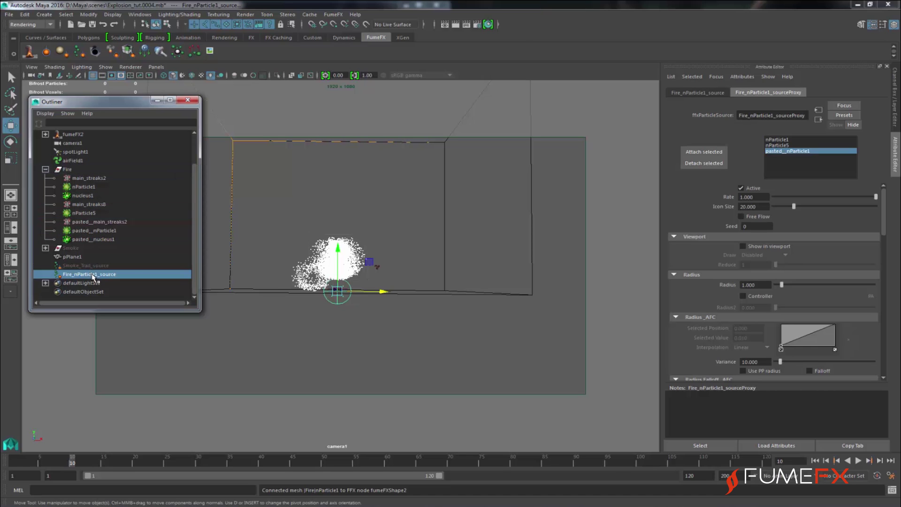
click(767, 247)
click(40, 464)
drag(39, 464, 72, 464)
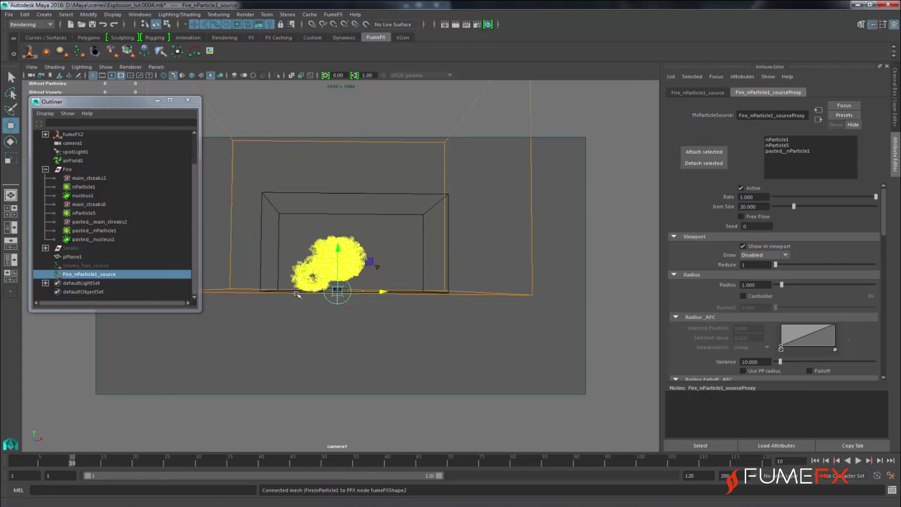
Review the radius, velocity, fuel and temperature settings of the fire particle source.
scroll(838, 229, down, 1)
click(767, 206)
drag(880, 202, 875, 271)
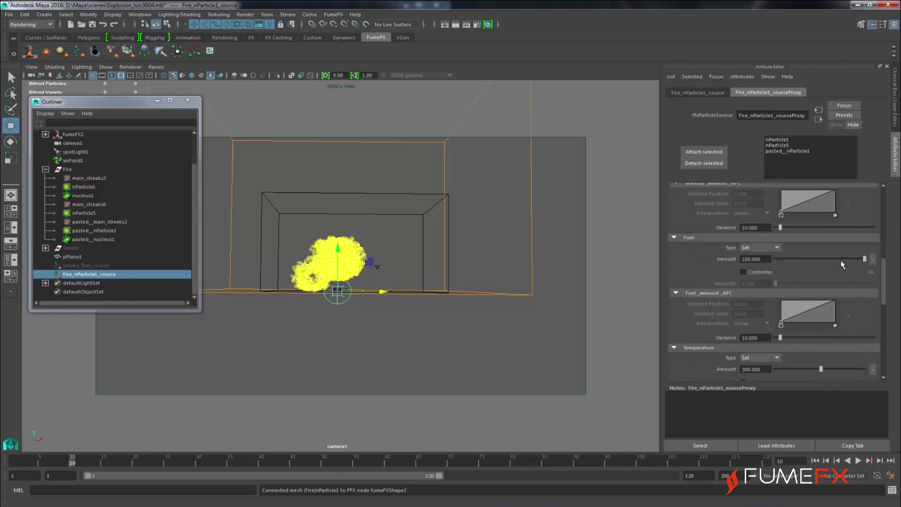
drag(884, 278, 875, 230)
click(761, 303)
click(758, 312)
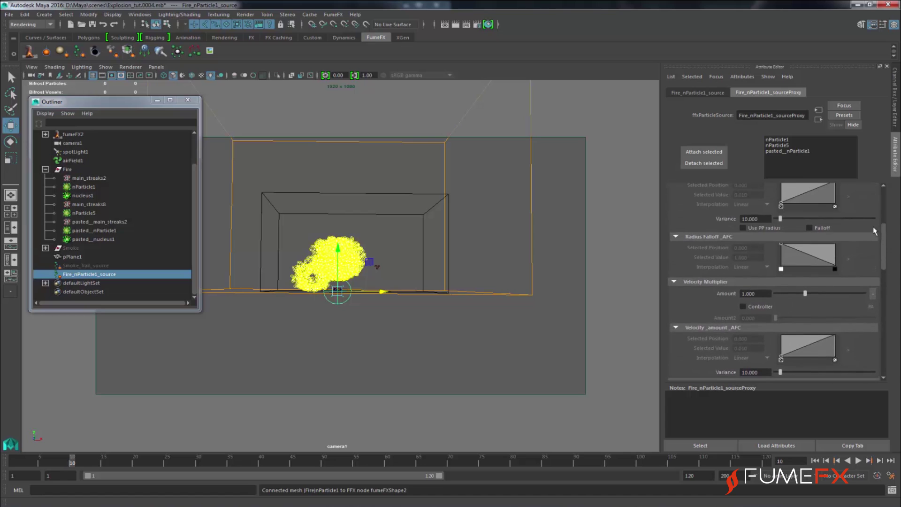
Unlink Smoke_Trail_source from the fumeFX2 container in the FumeFX Relationship Manager.
click(73, 134)
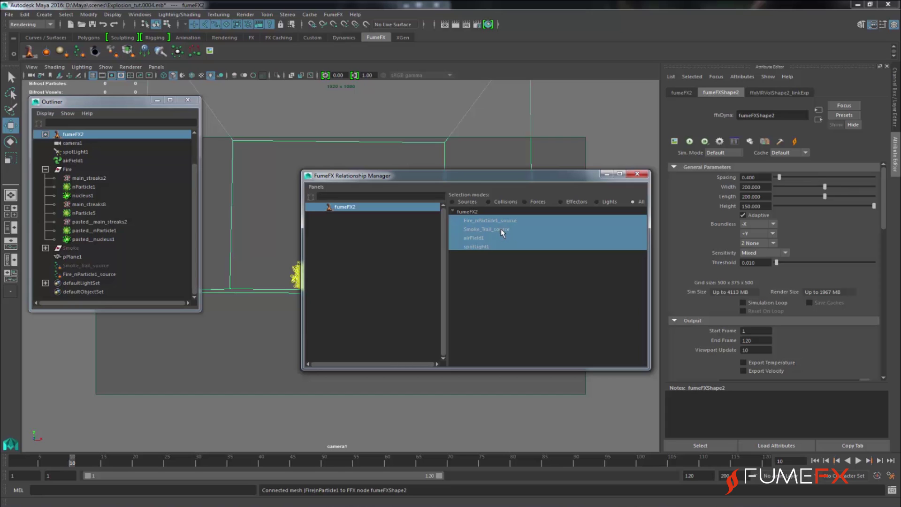
drag(477, 175, 471, 171)
ctrl+click(483, 225)
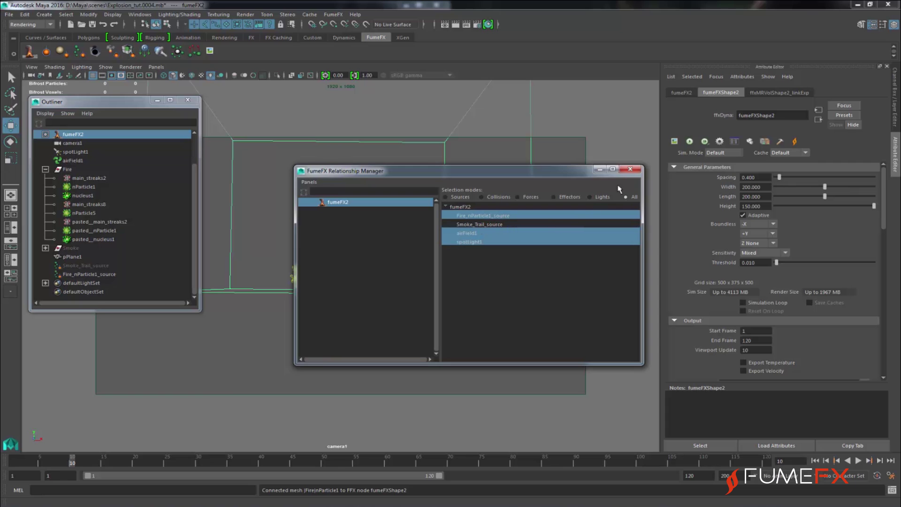
click(630, 169)
Open the GPU preview, move it aside, and start the default simulation of the fire.
click(675, 141)
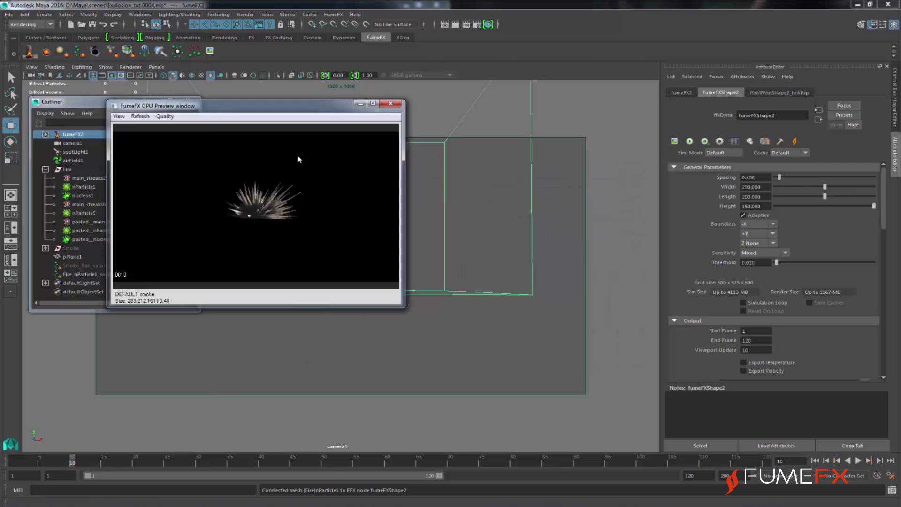
drag(220, 105, 257, 144)
click(690, 141)
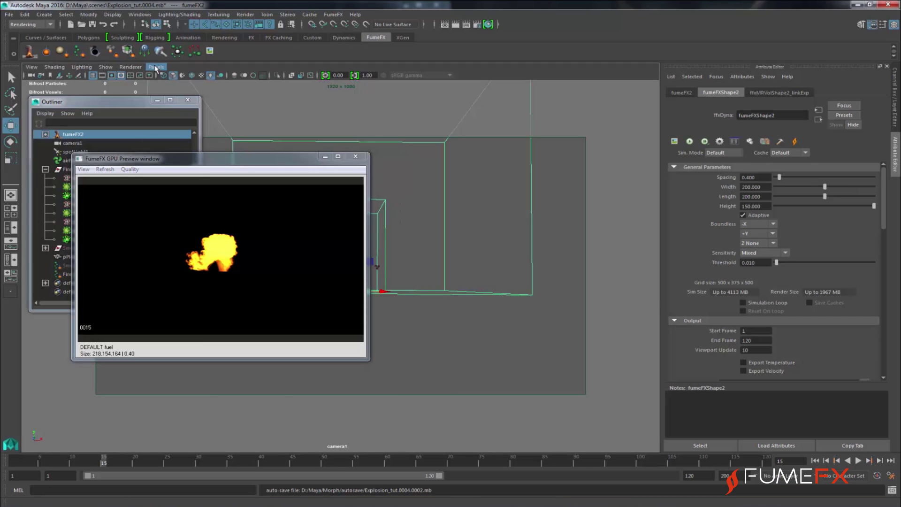
Switch the viewport from camera1 to the perspective view and inspect the fire in the GPU preview from another angle.
click(154, 67)
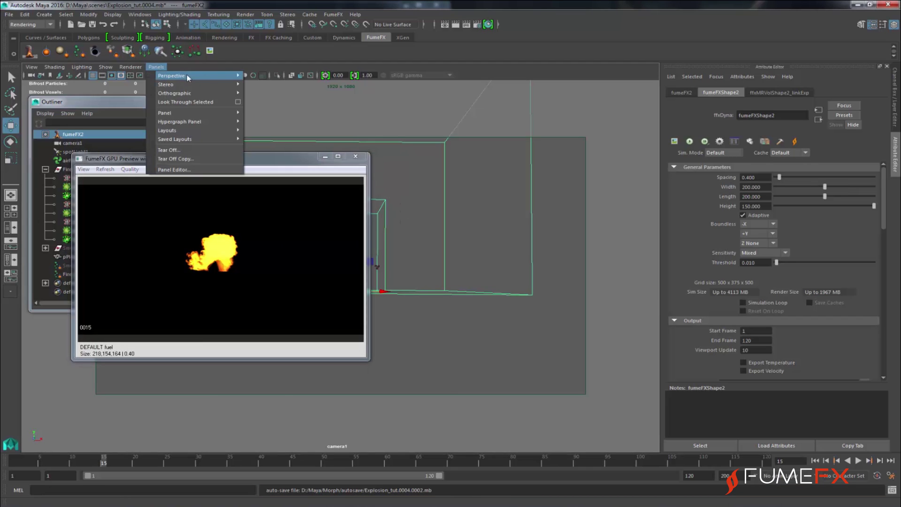
mouse_move(211, 75)
click(266, 85)
alt+drag(434, 266, 474, 265)
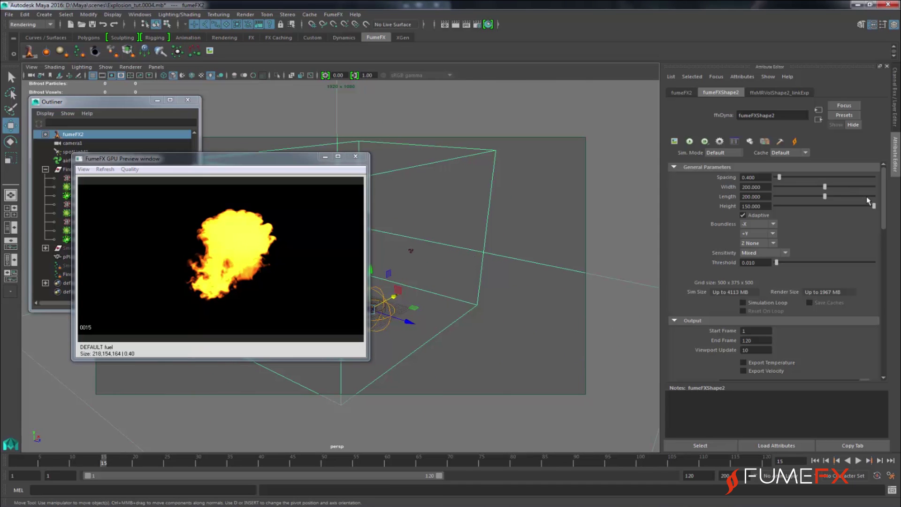
Open the Fire rendering settings of the fumeFX2 container and reopen the GPU preview.
scroll(884, 194, down, 10)
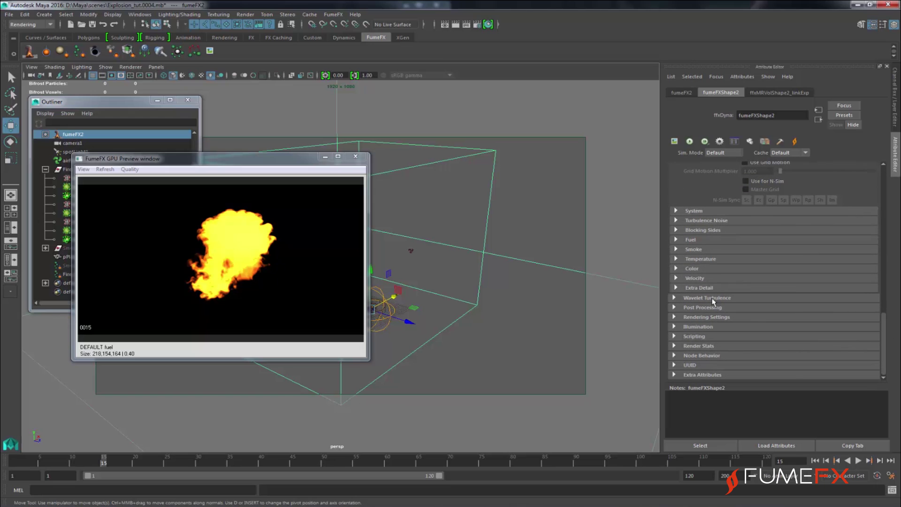
click(720, 322)
scroll(881, 294, down, 3)
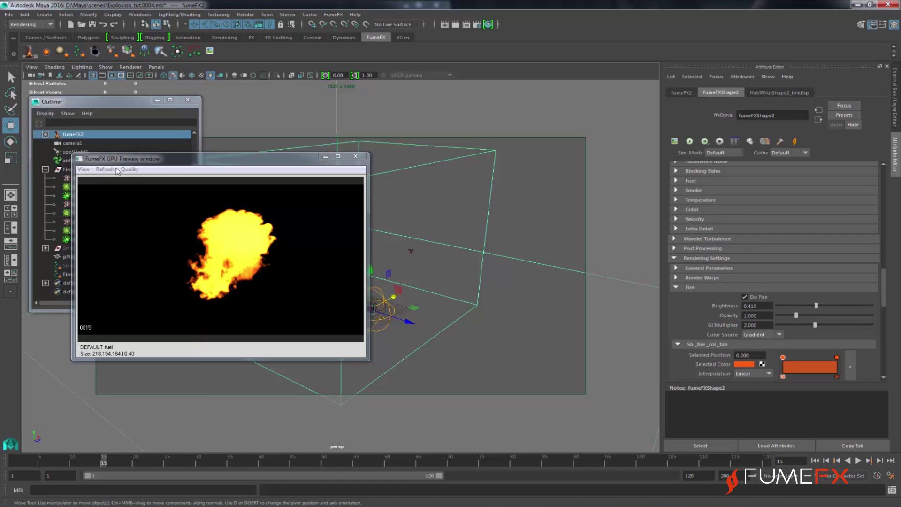
click(356, 157)
click(673, 142)
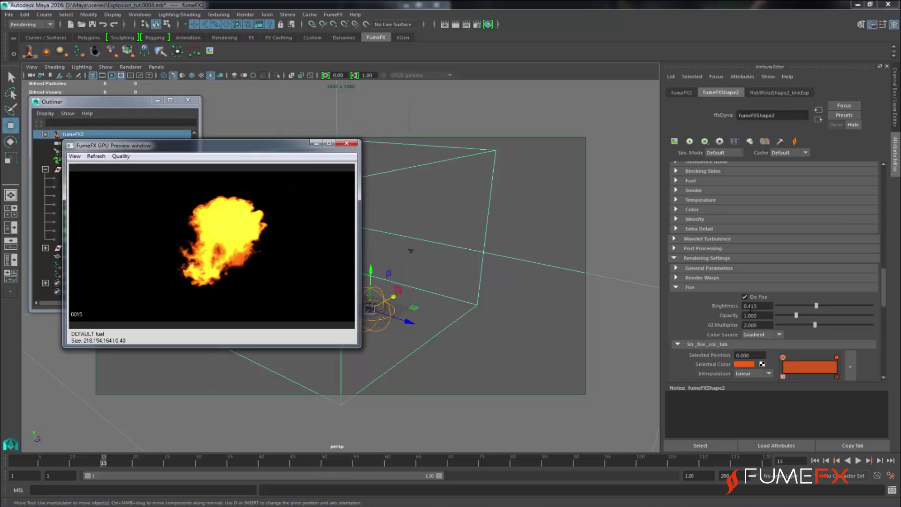
Try a fire brightness of 0.1 and check it in a reopened GPU preview.
double_click(753, 305)
text(0.1)
key(Return)
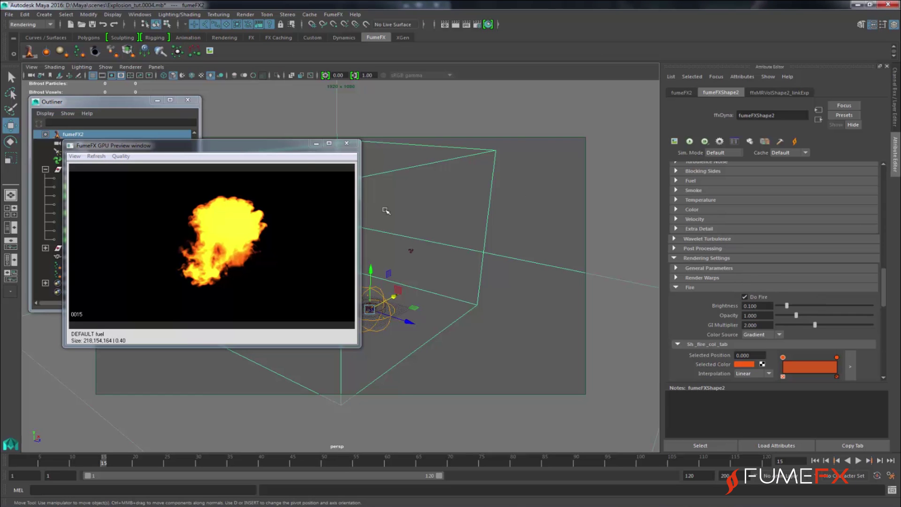
click(347, 144)
click(674, 141)
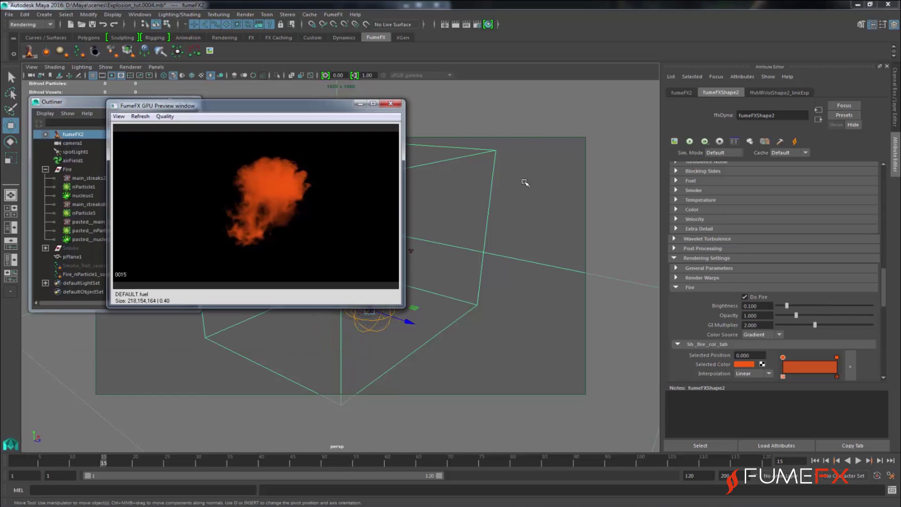
Set the fire brightness to 0.3 and check it in a reopened GPU preview at frame 22.
drag(746, 306, 769, 306)
text(3)
key(Return)
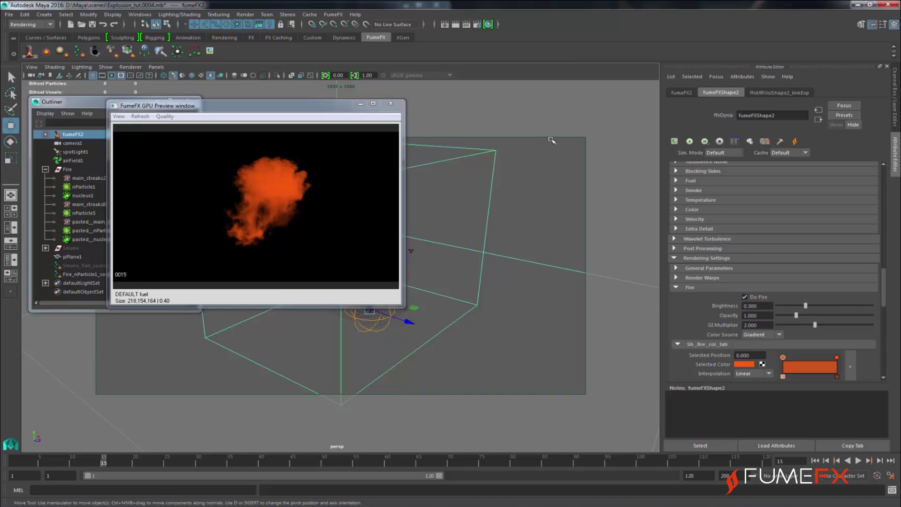
click(390, 103)
click(674, 142)
mouse_move(331, 328)
alt+mouse_down()
mouse_move(268, 342)
mouse_move(324, 322)
mouse_move(370, 338)
mouse_move(345, 315)
mouse_move(291, 300)
mouse_move(306, 340)
mouse_move(328, 331)
mouse_move(296, 342)
mouse_move(352, 358)
mouse_move(294, 336)
mouse_move(319, 337)
alt+mouse_up()
click(148, 464)
Enable Fire Creates Smoke and its Temperature Based option in the Fuel simulation settings of fumeFX2.
click(696, 289)
click(700, 297)
drag(882, 319, 884, 294)
click(702, 266)
click(744, 320)
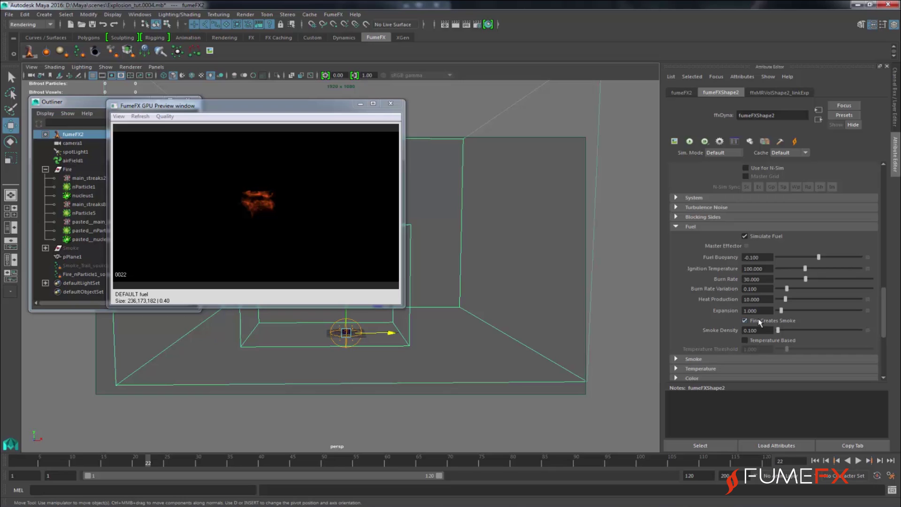
click(749, 341)
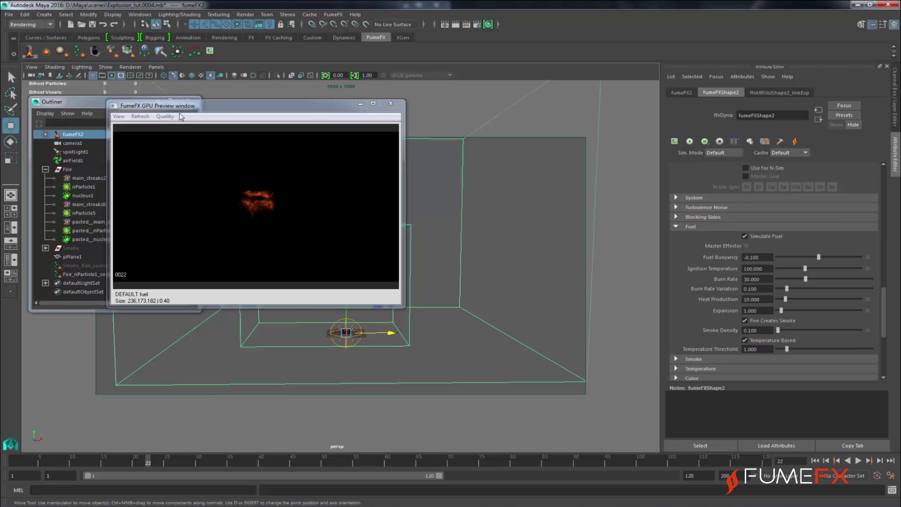
Select Fire_nParticle1_source and show its particles at frame 10, with the GPU preview moved aside.
drag(179, 107, 286, 117)
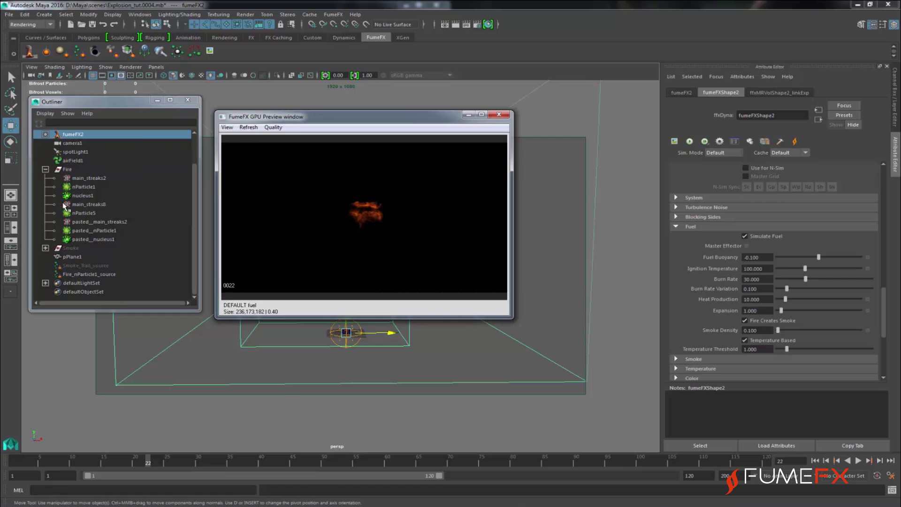
click(89, 274)
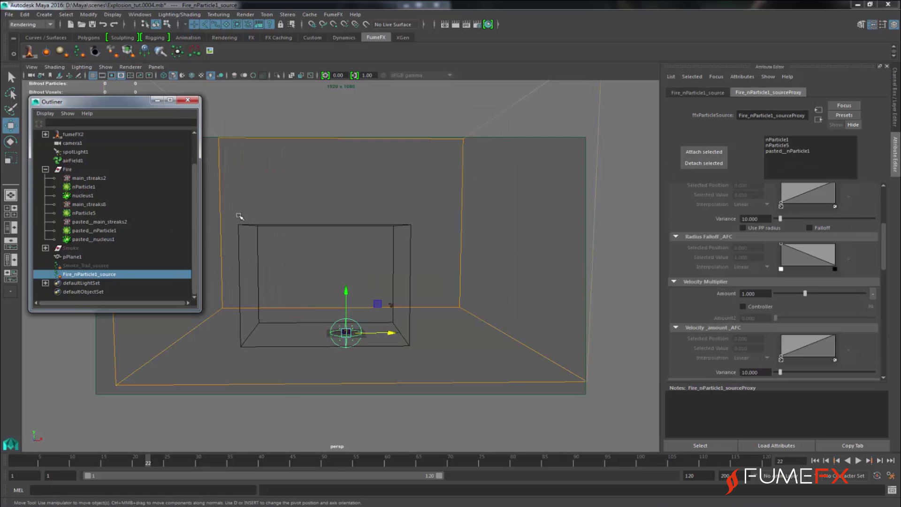
scroll(873, 265, down, 5)
drag(885, 261, 886, 245)
drag(97, 461, 79, 460)
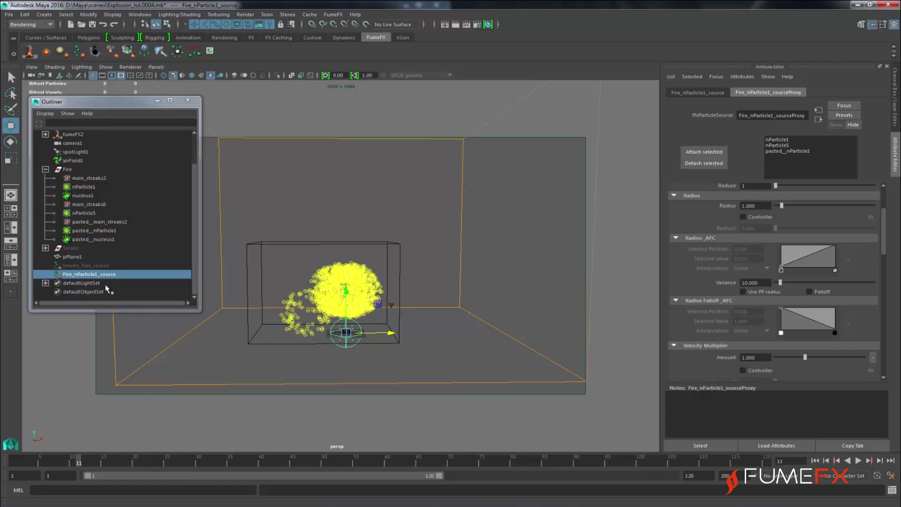
click(70, 462)
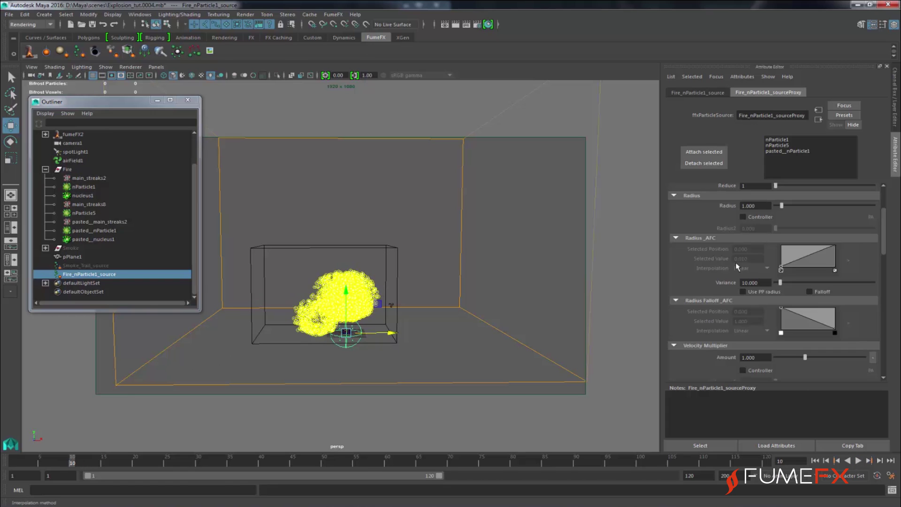
Set the fire source's radius to 4 and enable its radius controller and Use PP radius.
drag(883, 227, 883, 208)
drag(758, 281, 717, 277)
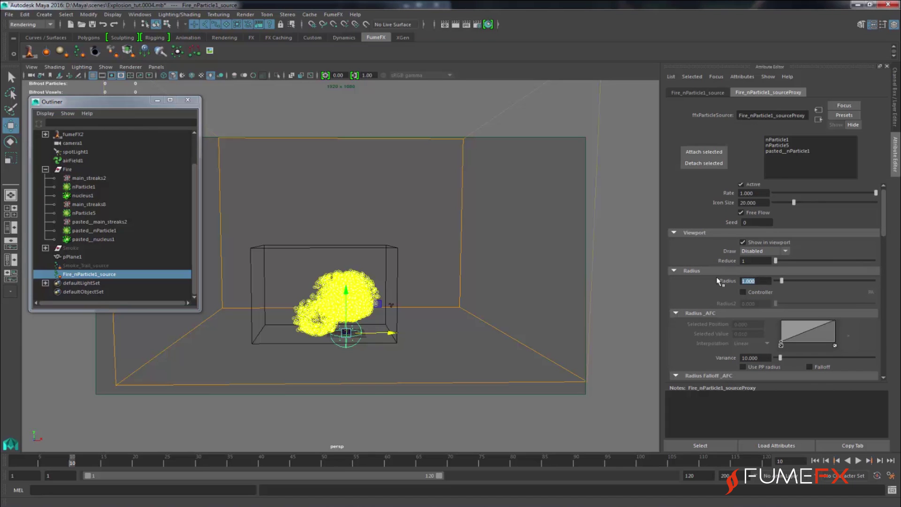
text(4)
key(Return)
click(743, 291)
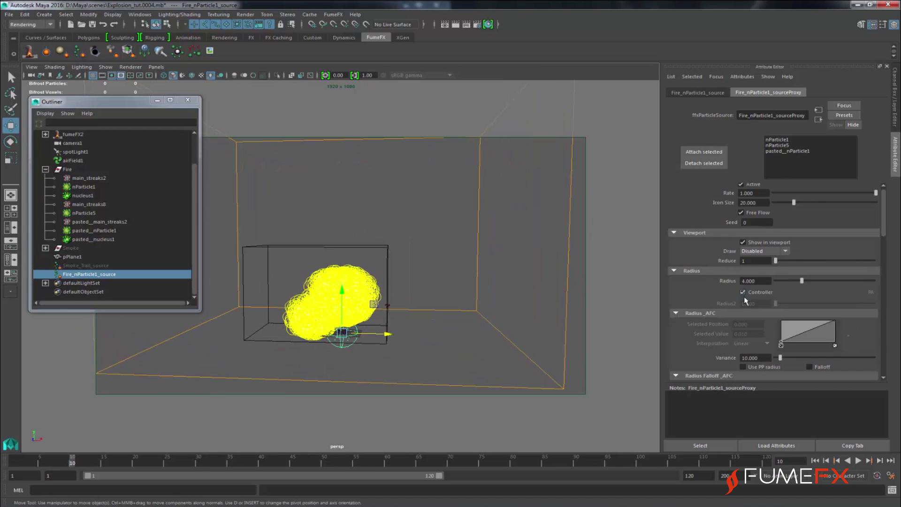
mouse_move(61, 460)
mouse_down()
mouse_move(21, 460)
mouse_move(93, 464)
mouse_move(71, 462)
mouse_up()
click(764, 368)
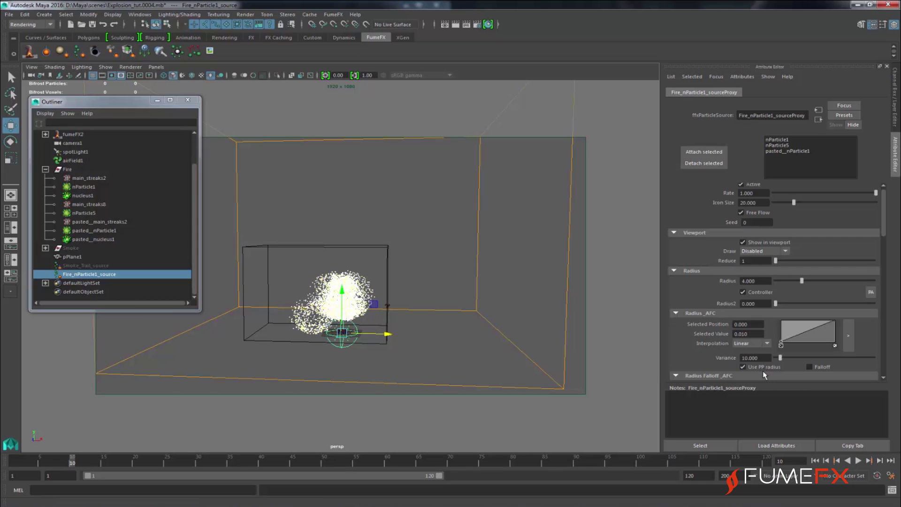
Set the fire source's velocity multiplier amount to 2 and review its fuel and temperature settings.
drag(884, 224, 883, 273)
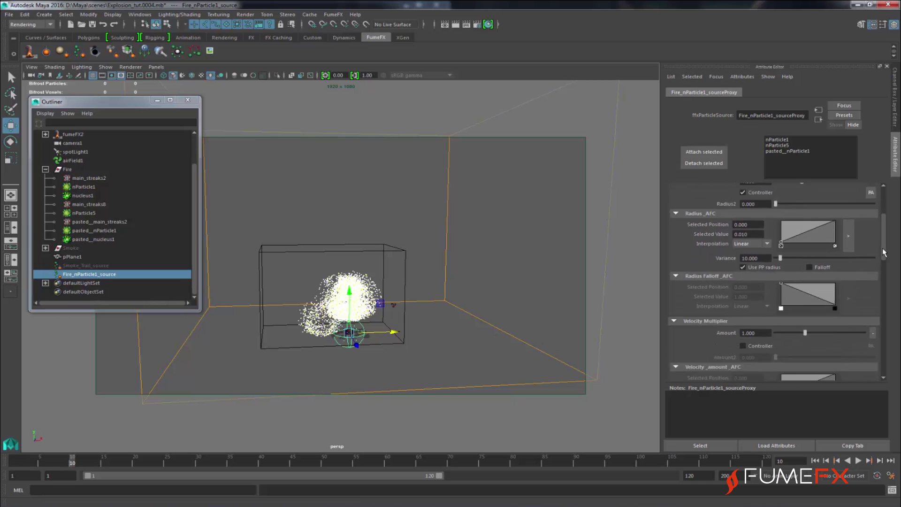
drag(762, 250, 715, 251)
text(2)
key(Return)
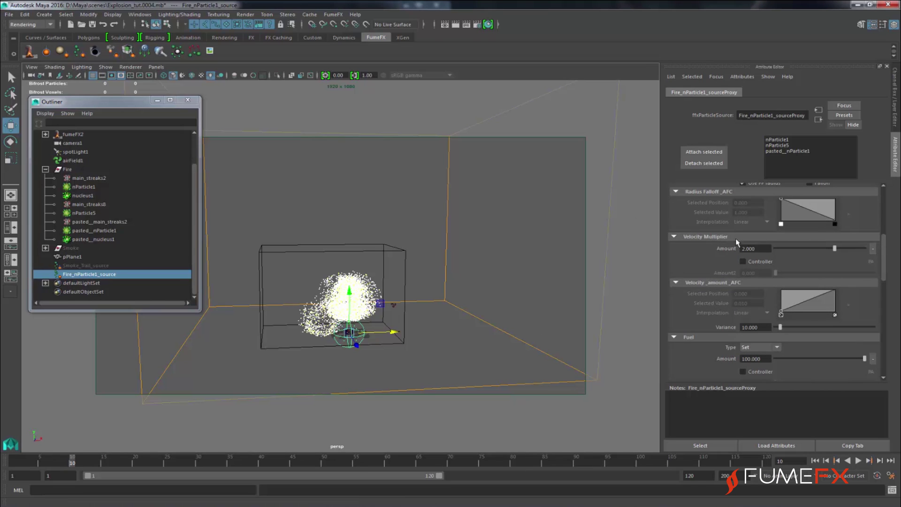
drag(885, 263, 886, 303)
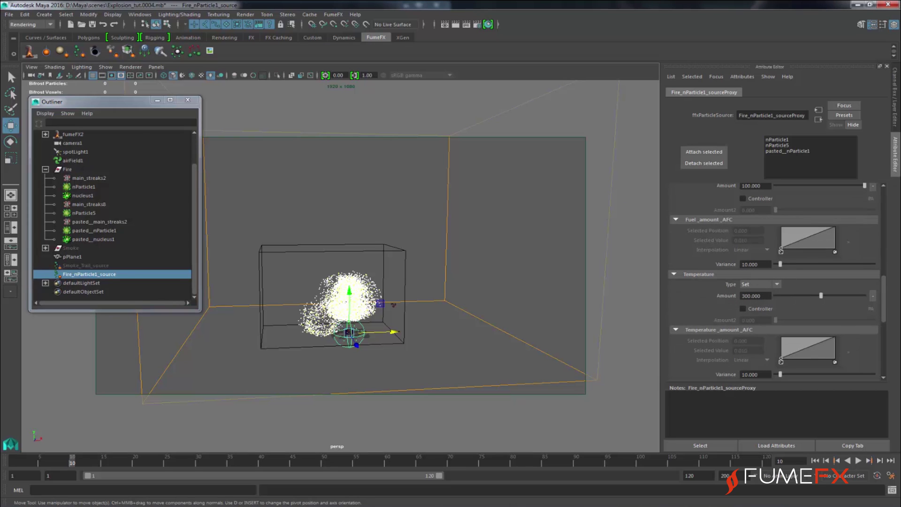
drag(884, 287, 886, 315)
Select fumeFX2, open its GPU preview and examine the fire up close at frame 10.
click(84, 135)
click(674, 141)
drag(305, 105, 344, 99)
scroll(426, 317, up, 2)
scroll(425, 317, up, 3)
alt+middle_drag(387, 348, 356, 299)
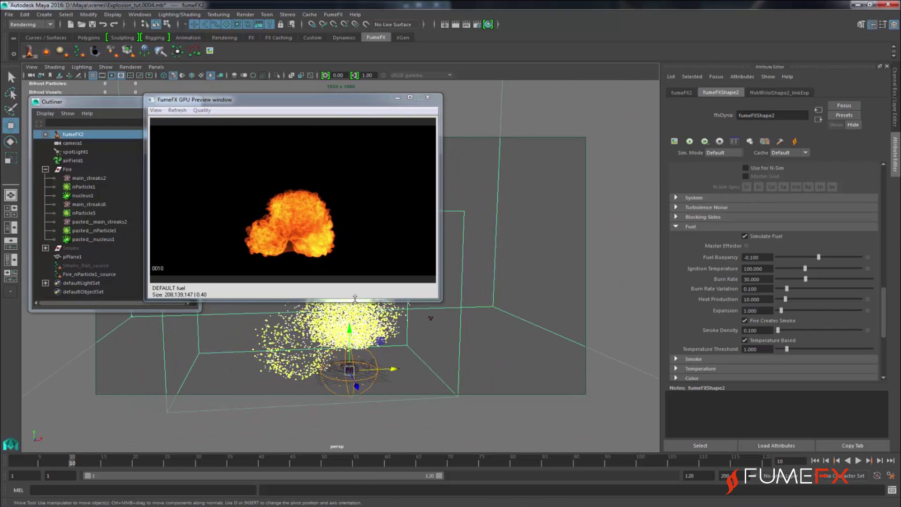
Set the fuel's Heat Production to 100, Expansion to 2.5 and Smoke Density to 15.
drag(761, 299, 723, 299)
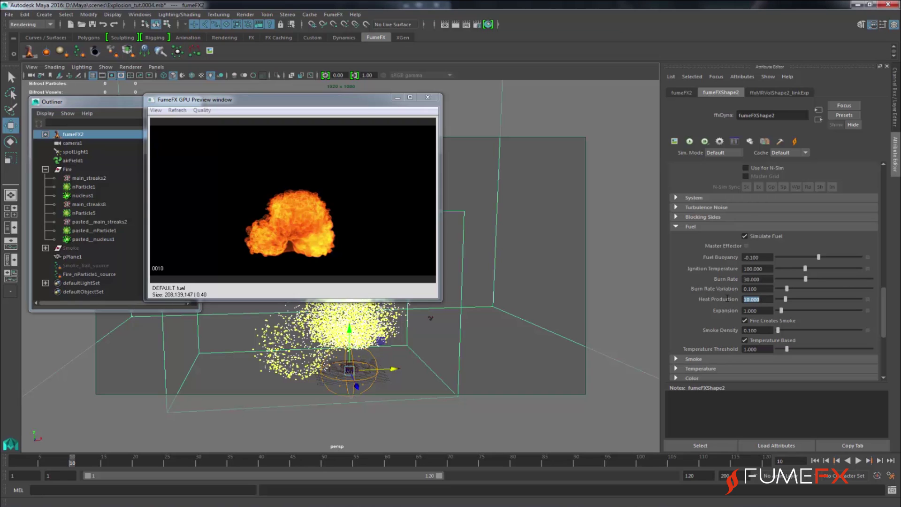
text(100)
key(Return)
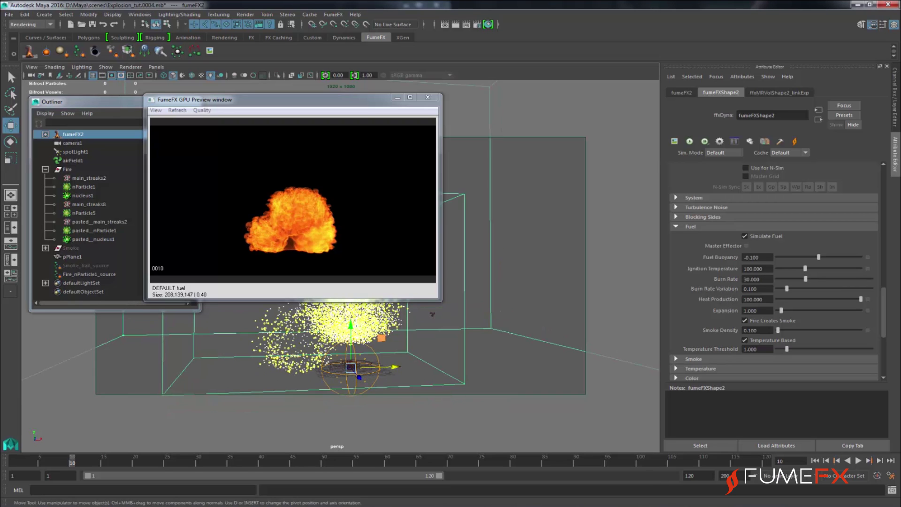
drag(768, 309, 721, 307)
text(2.5)
key(Return)
drag(764, 330, 723, 328)
text(15)
key(Return)
Start the default simulation of fumeFX2, arranging the preview and progress windows side by side.
drag(202, 97, 249, 103)
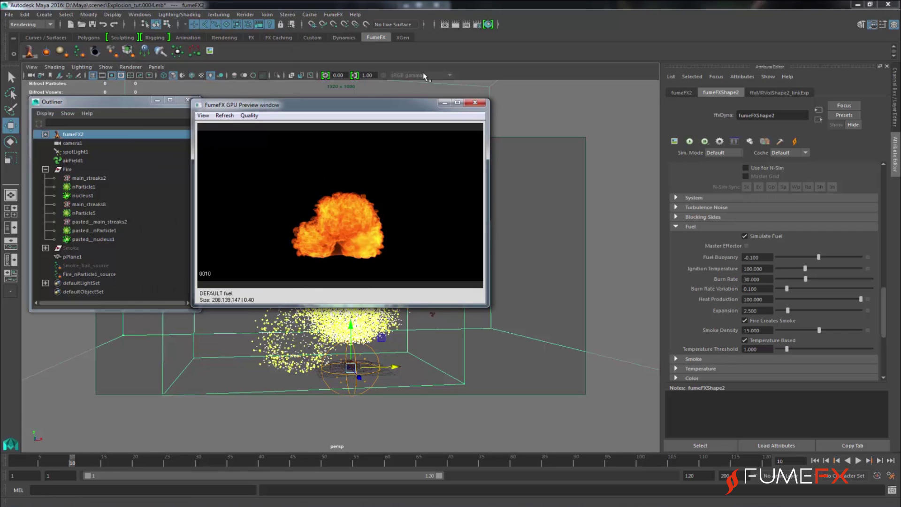
click(689, 140)
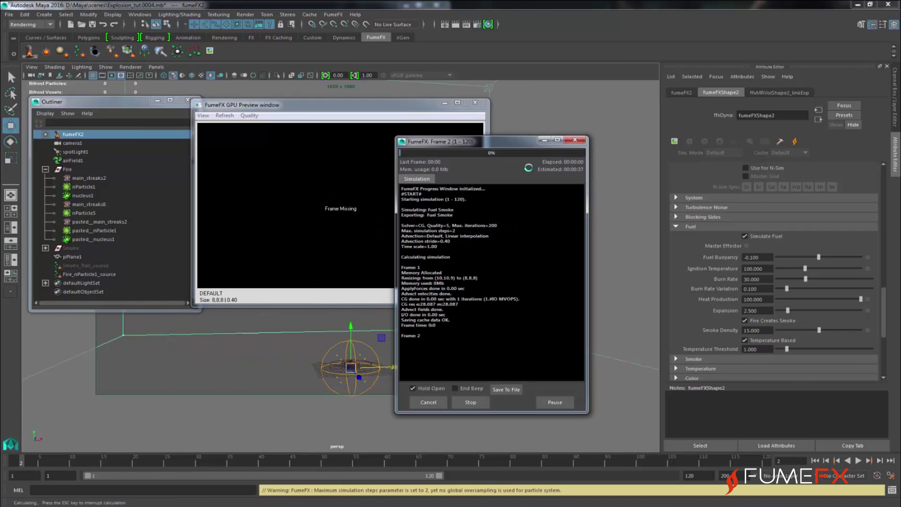
drag(477, 144, 575, 144)
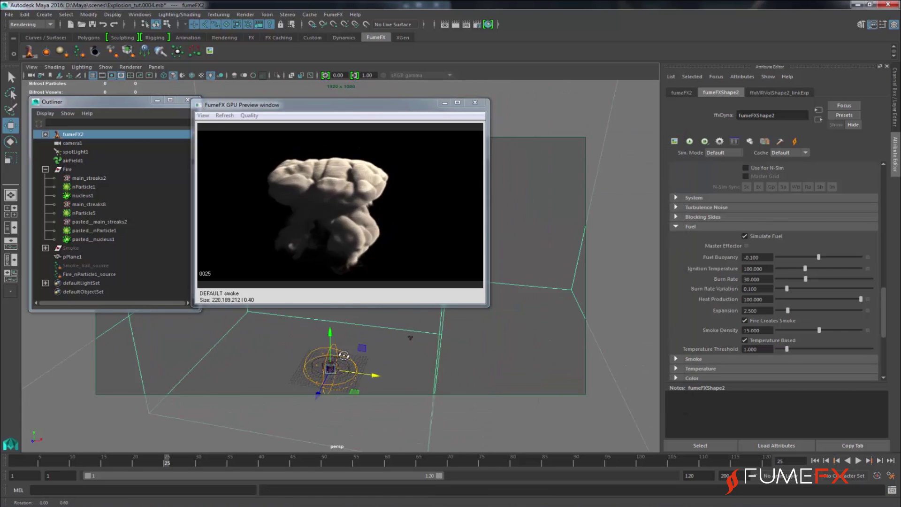
Inspect the simulated fire and smoke from several angles at frames 15 and 25 in the GPU preview.
alt+drag(344, 355, 274, 326)
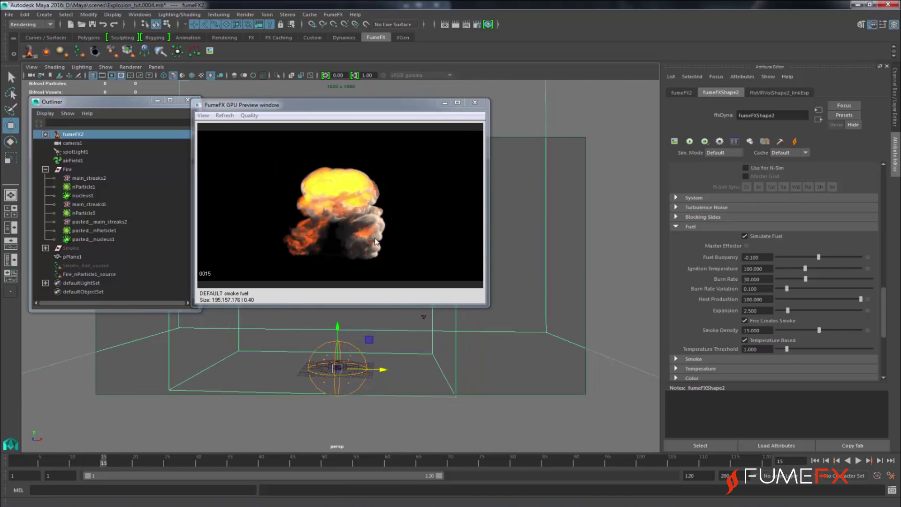
alt+drag(277, 328, 293, 338)
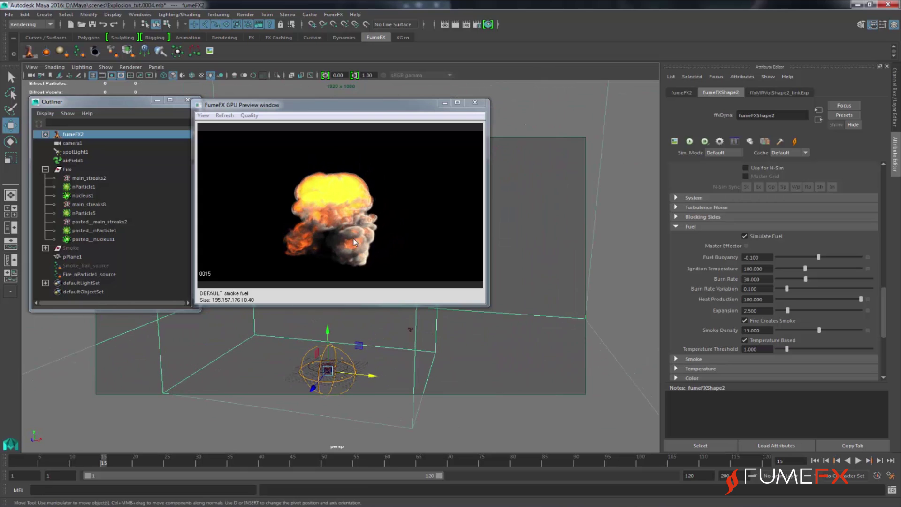
click(167, 464)
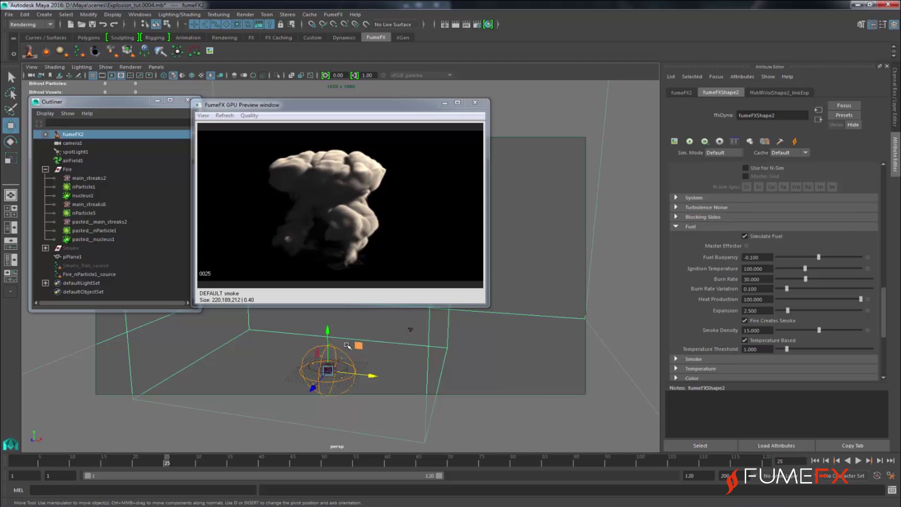
alt+drag(404, 370, 379, 355)
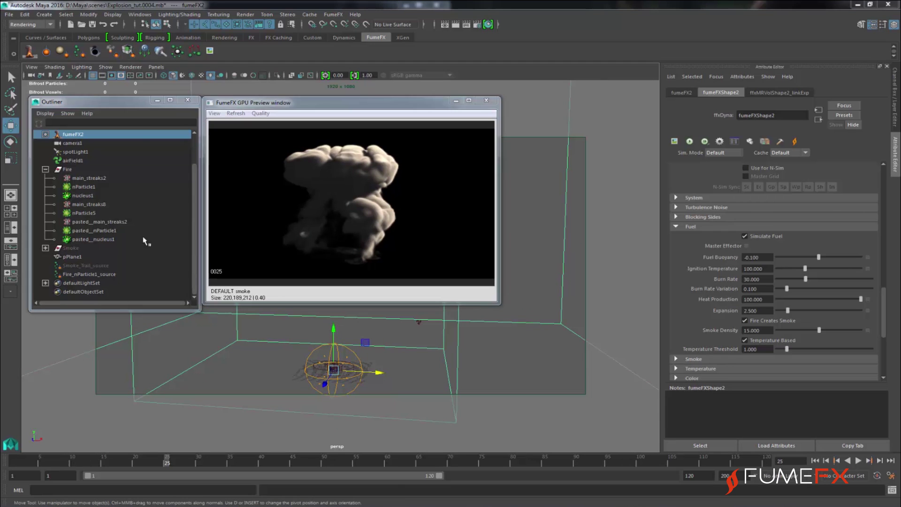
Set the system Vorticity to 0.75 and X Turbulence to 0.5, and show the Turbulence Noise settings.
scroll(781, 229, up, 2)
click(772, 227)
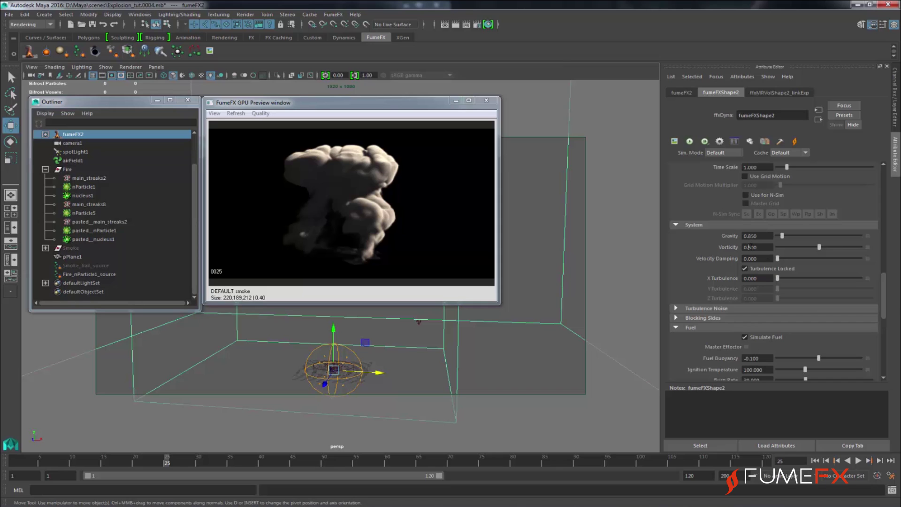
drag(749, 248, 764, 247)
text(75)
drag(749, 278, 757, 277)
text(5)
key(Return)
scroll(884, 294, down, 1)
scroll(884, 294, down, 2)
click(706, 252)
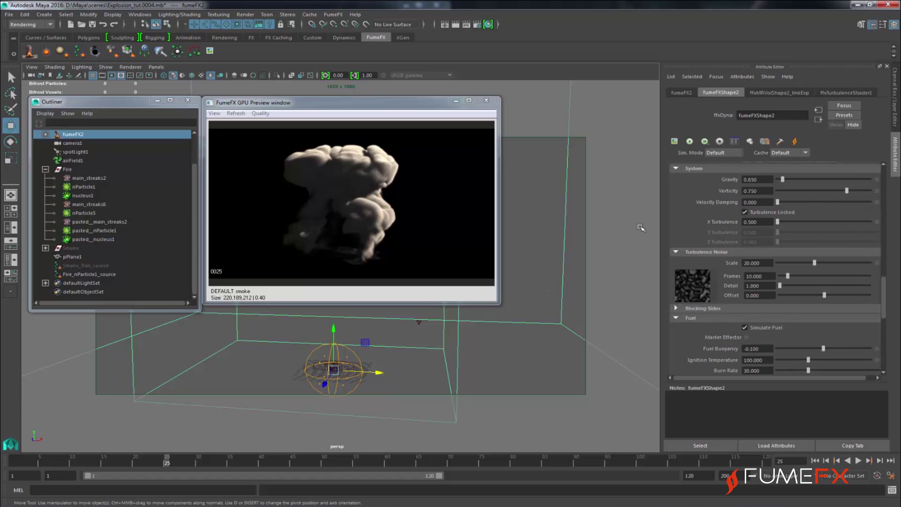
Rerun the default simulation with the turbulence settings and play the Preview2 video of the result.
click(698, 139)
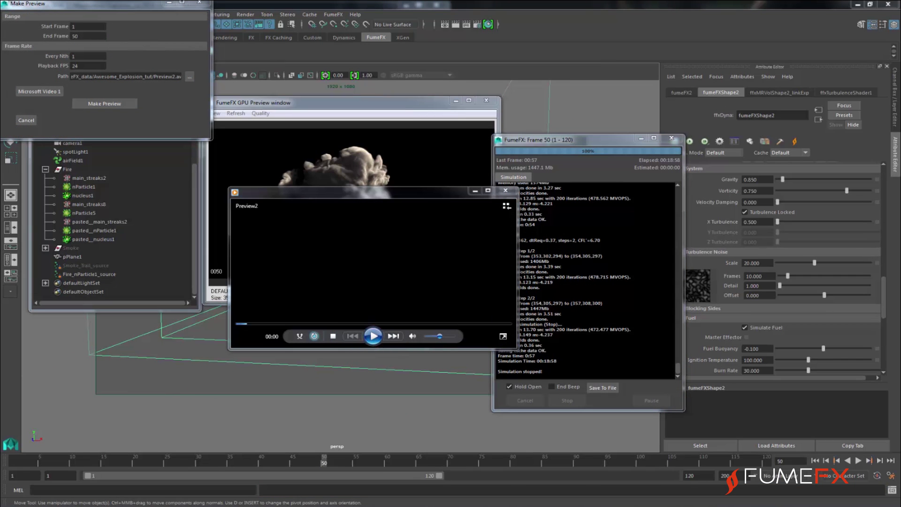
click(373, 336)
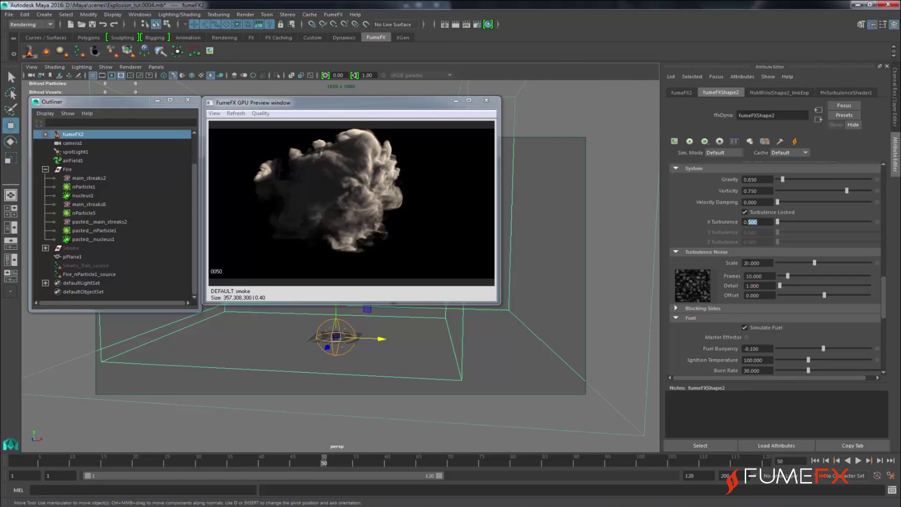
Set the Turbulence Noise scale to 1.
drag(767, 262, 732, 262)
text(1)
key(Return)
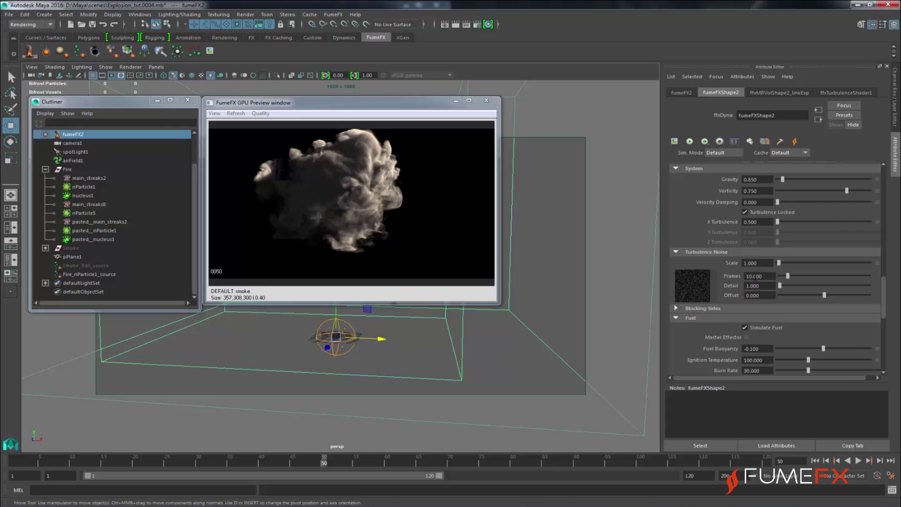
Set the Turbulence Noise Detail to 5 and X Turbulence to 0, and close the GPU preview.
drag(763, 286, 706, 293)
text(5)
key(Return)
drag(757, 222, 744, 222)
text(0)
key(Return)
drag(381, 113, 401, 123)
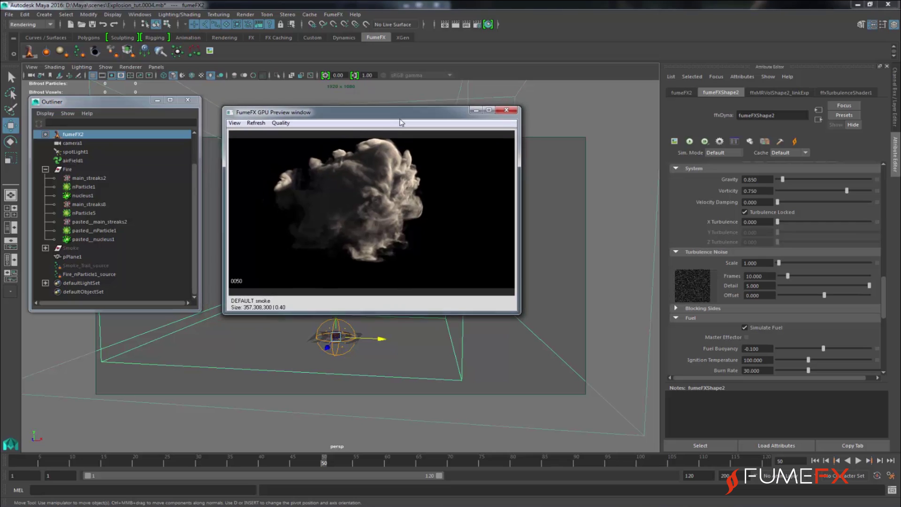
click(507, 111)
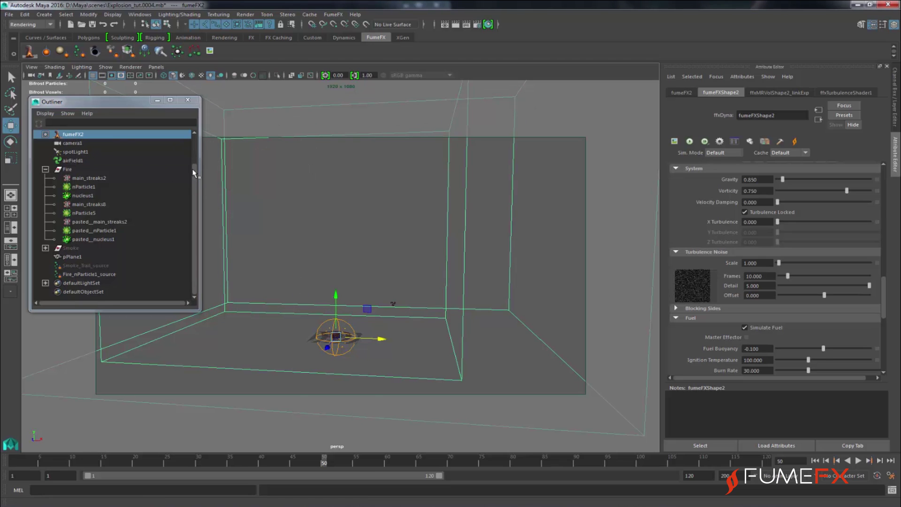
Add a FumeFX effector, move it along X beside the fire source, and name its channel FireTurb.
drag(194, 172, 190, 165)
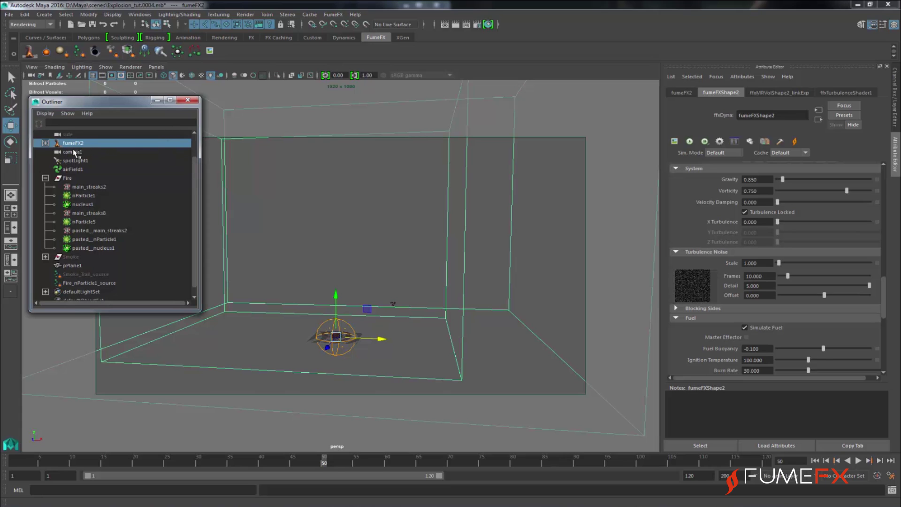
click(129, 51)
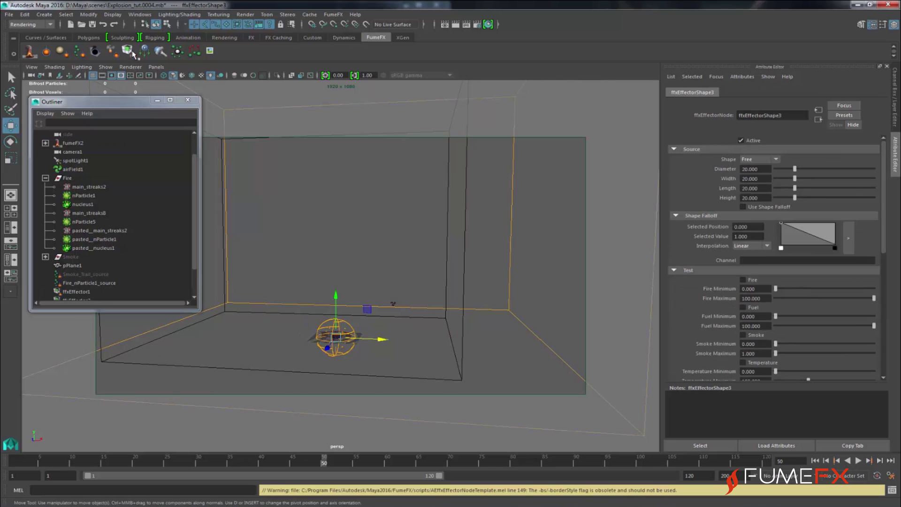
drag(381, 339, 451, 345)
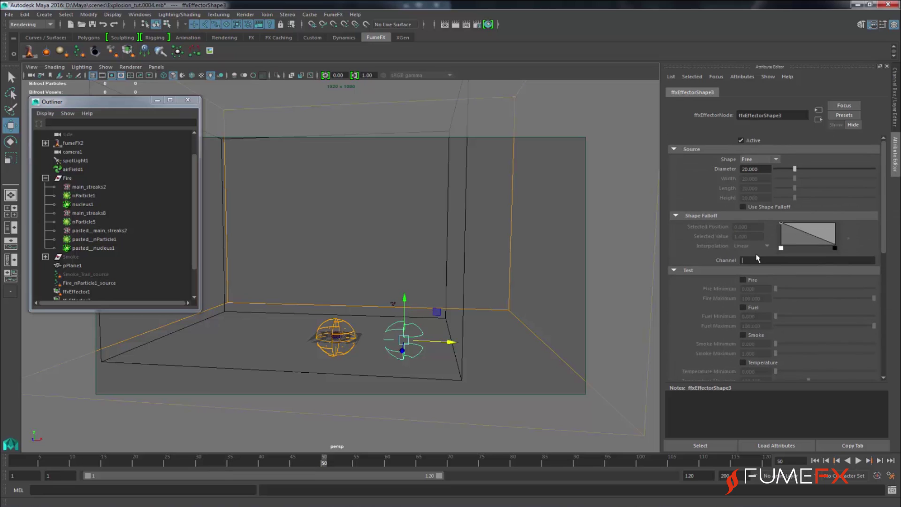
text(ireTurb)
Enable the effector's Fire test and set Fire Minimum to 0.5.
click(745, 280)
scroll(868, 239, down, 2)
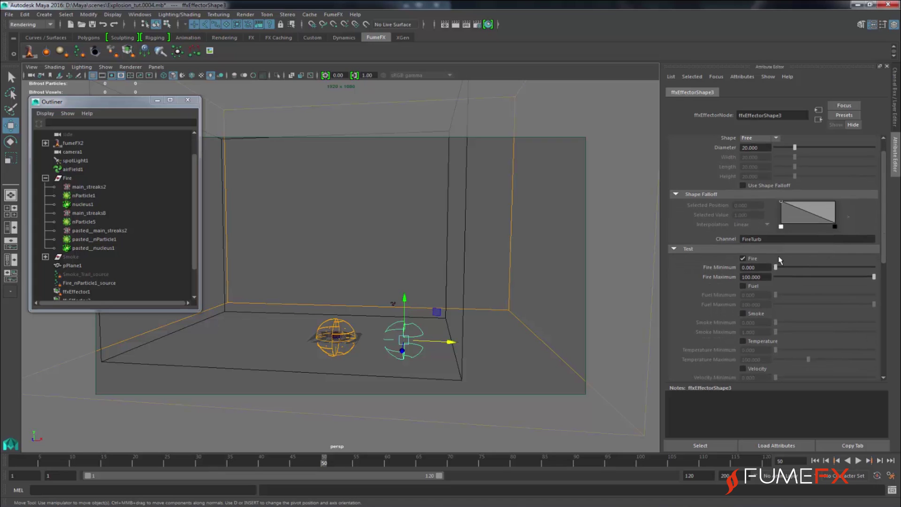
double_click(768, 267)
text(0.5)
key(Return)
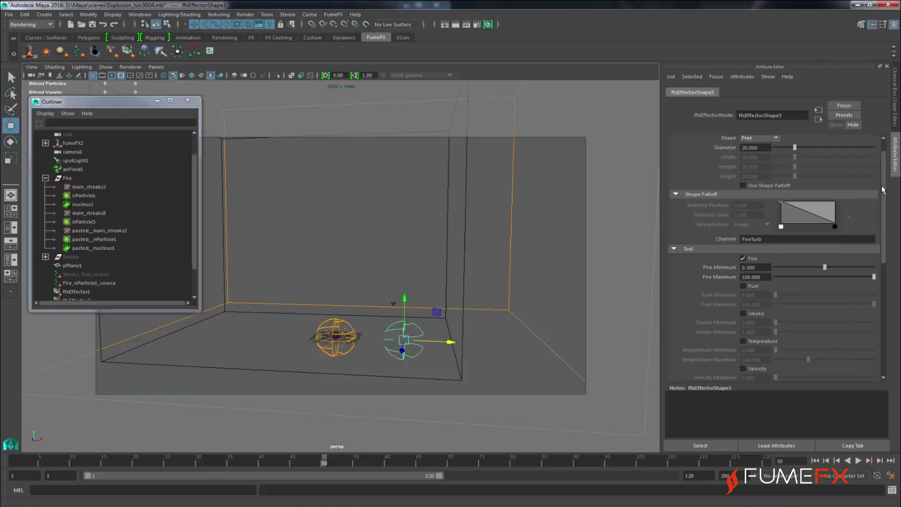
Set the effector's Output Operator to Replace and its output Vector to 0.1, 0.1, 0.1.
drag(884, 192, 884, 305)
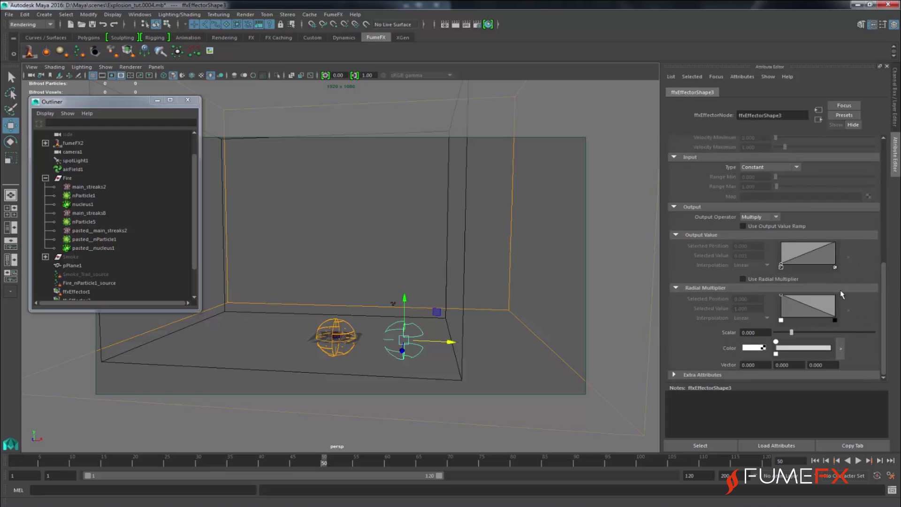
click(759, 217)
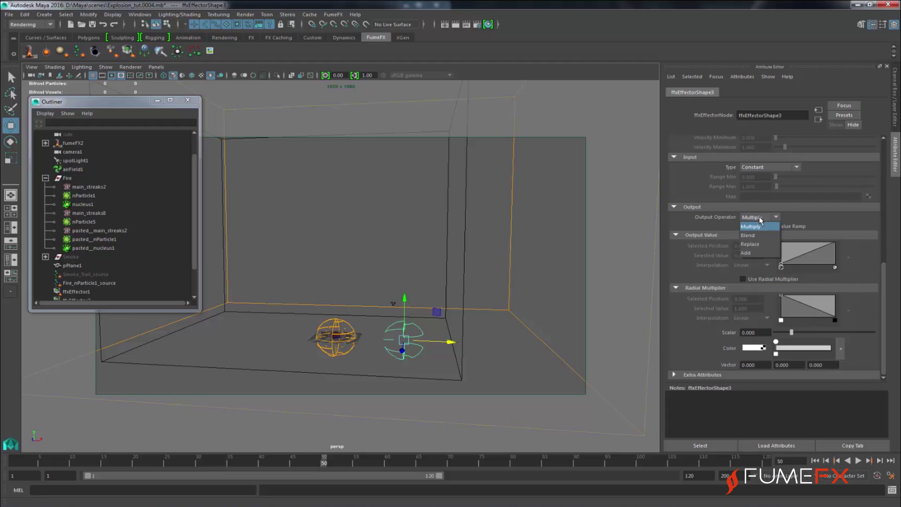
click(753, 245)
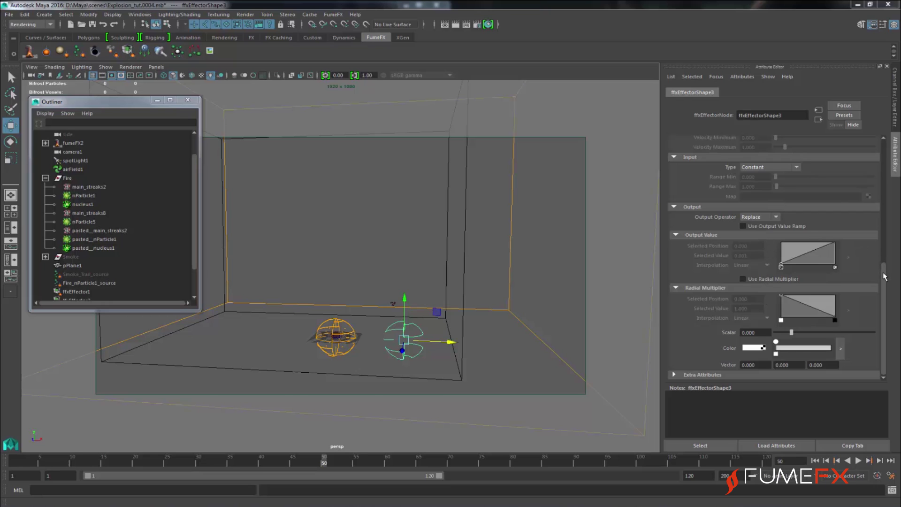
click(746, 364)
text(0.1)
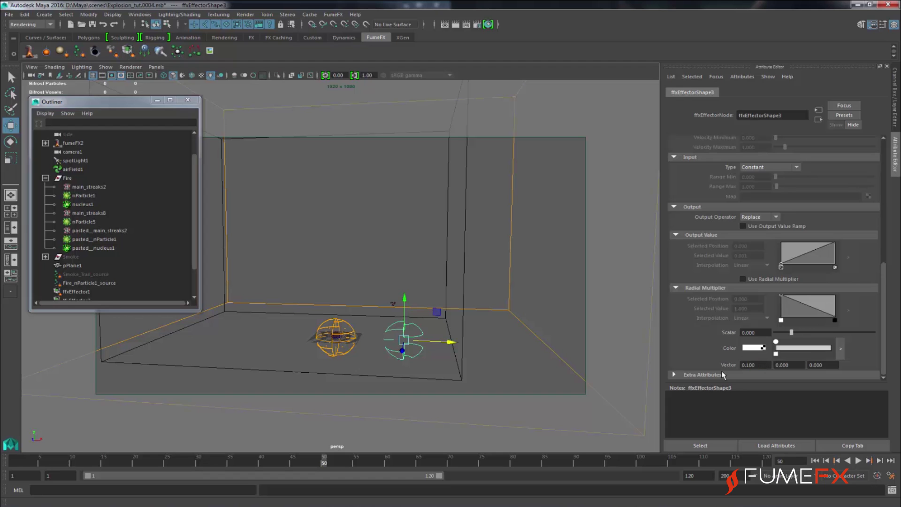
drag(779, 365, 847, 364)
text(1)
key(Return)
text(1)
key(Return)
drag(884, 323, 894, 223)
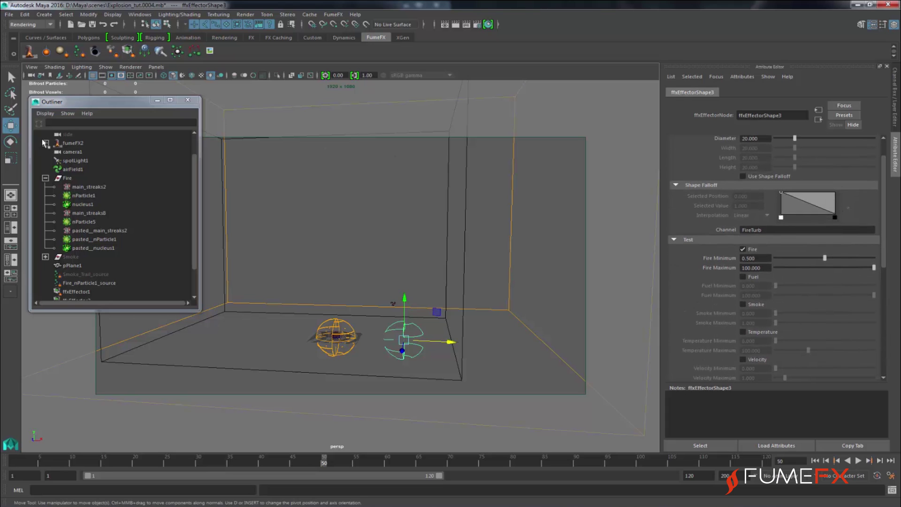
Link ffxEffectorShape3 to fumeFX2 in the FumeFX Relationship Manager.
click(73, 143)
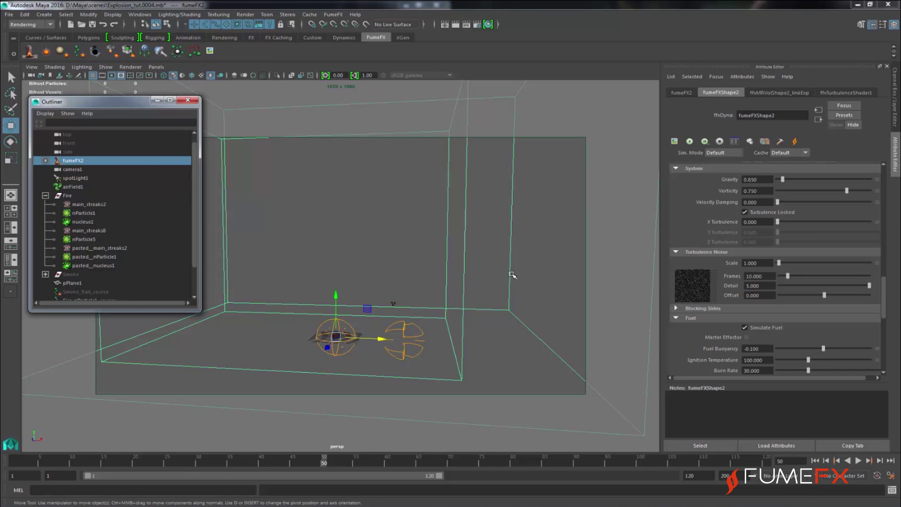
click(734, 143)
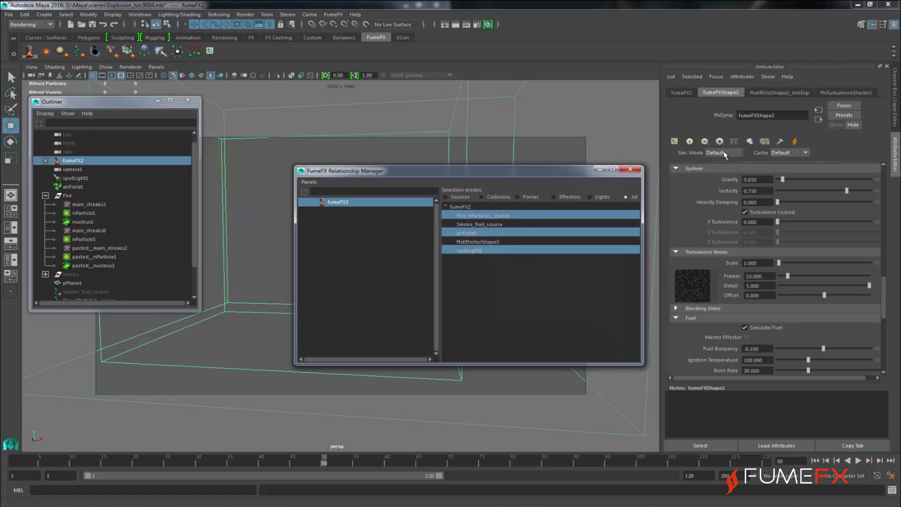
ctrl+click(501, 244)
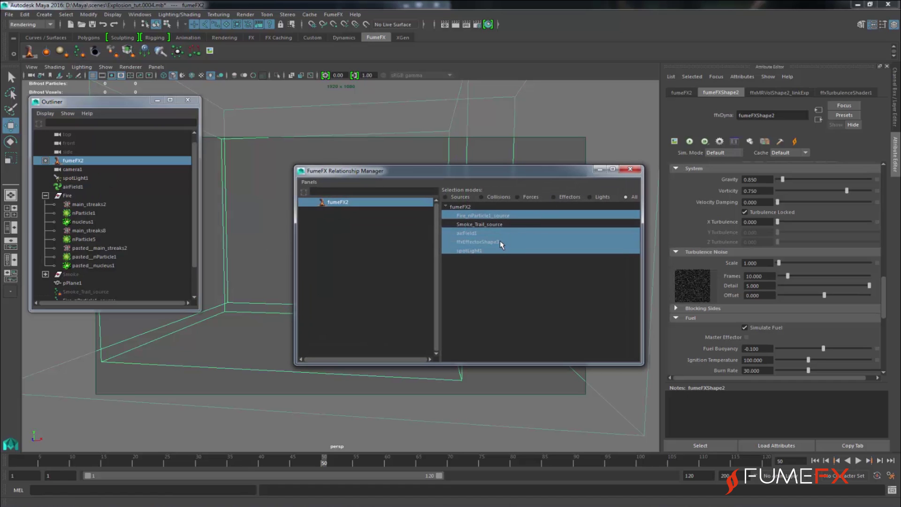
click(630, 169)
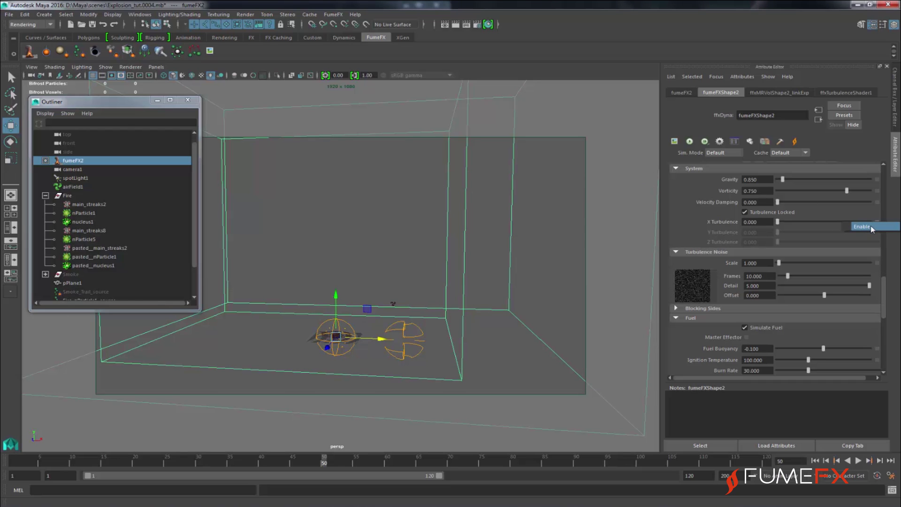
Enable the effector on fumeFX2's X Turbulence and connect it to the FireTurb channel.
click(874, 222)
click(877, 223)
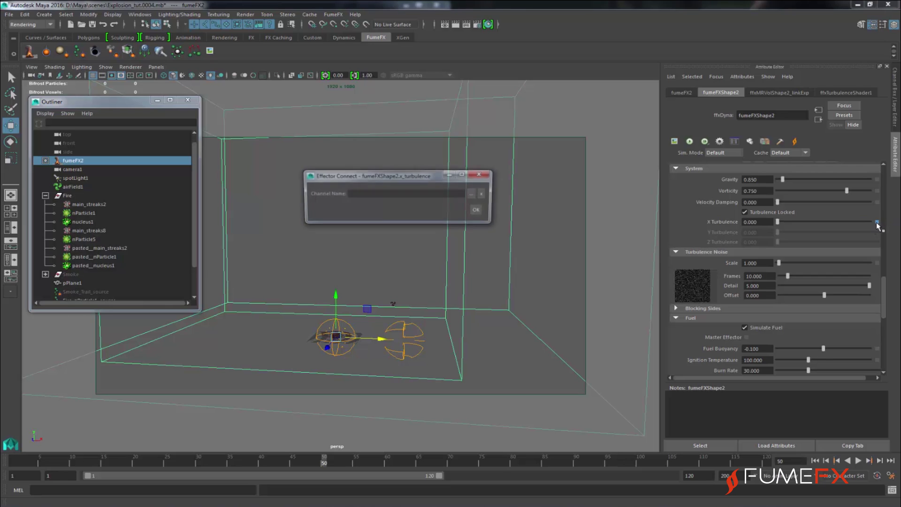
click(474, 195)
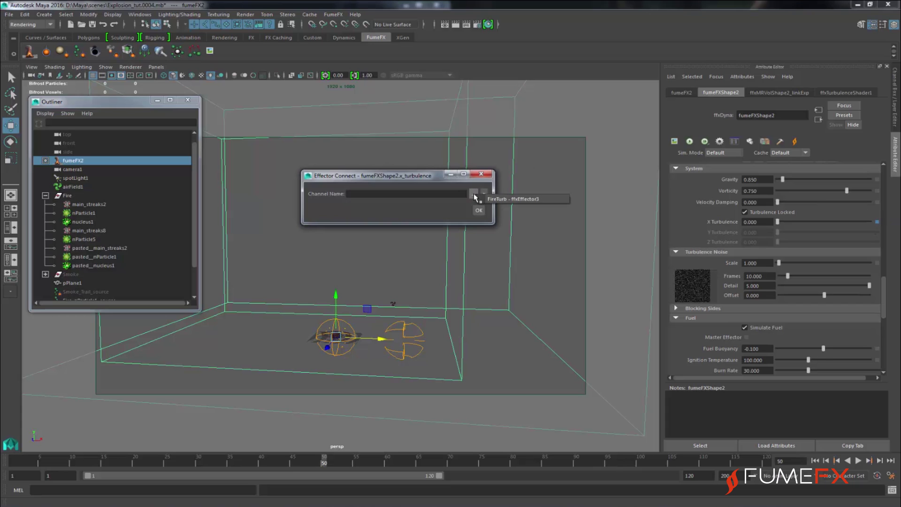
click(504, 201)
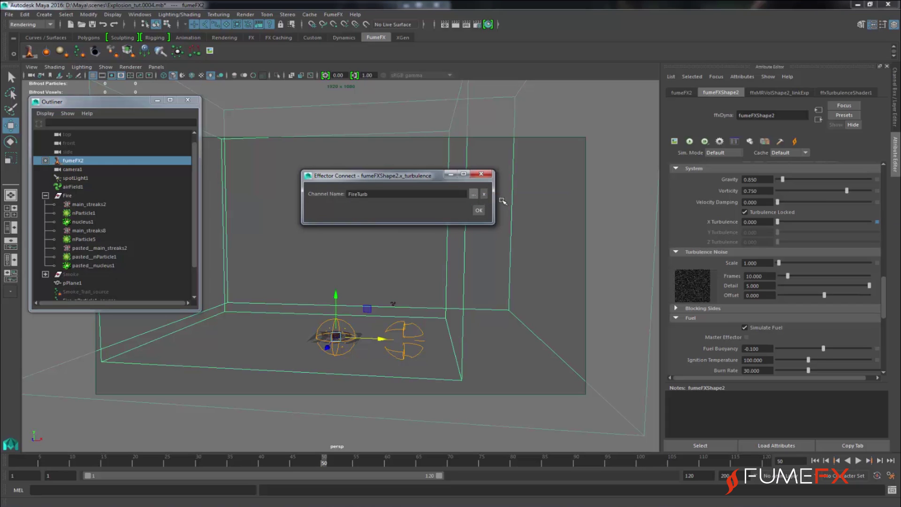
click(478, 211)
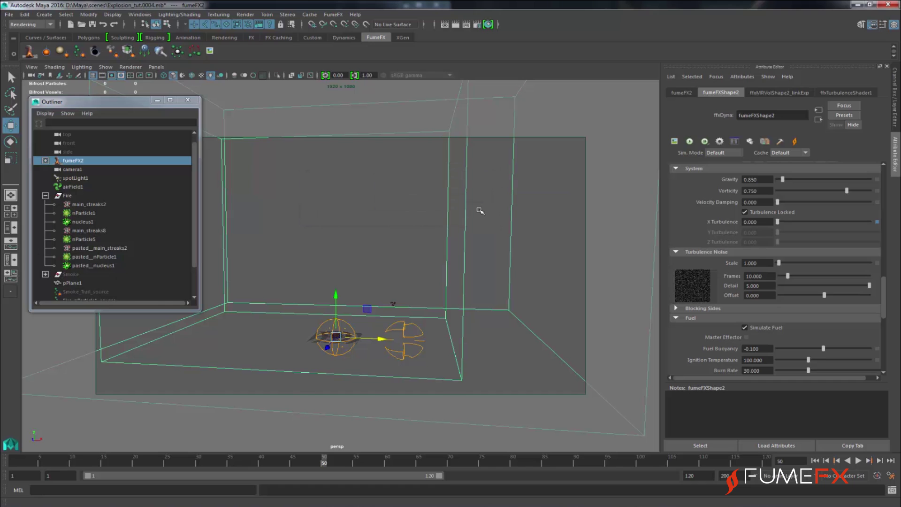
Run the default simulation with the turbulence effector, play the Preview3 video of the result, and close the preview and progress windows.
click(690, 141)
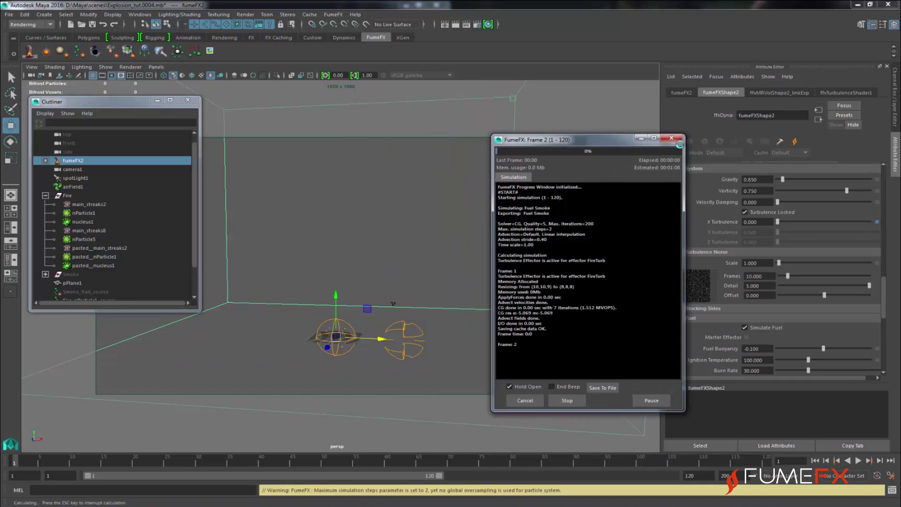
drag(631, 142, 599, 139)
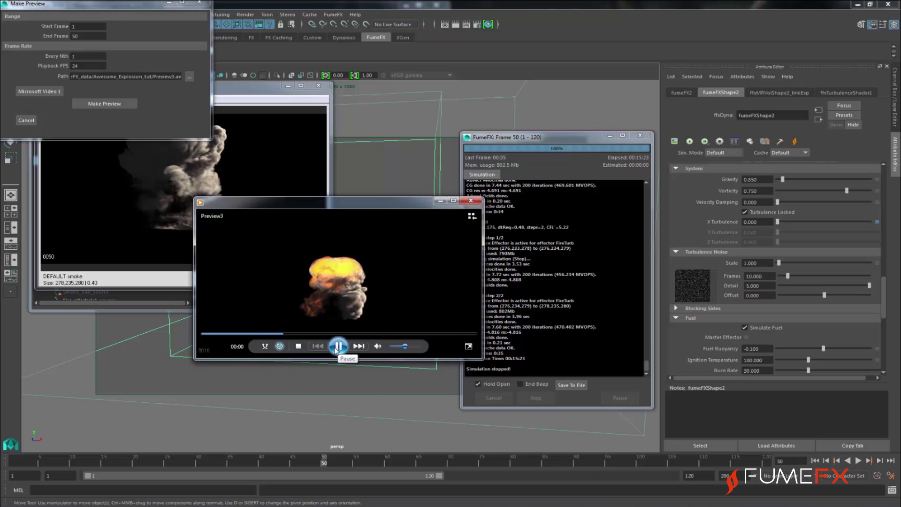
click(340, 348)
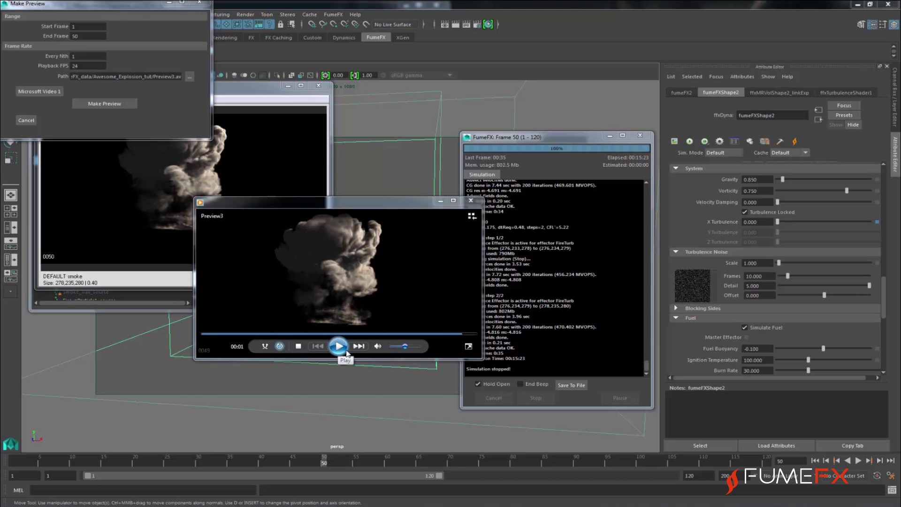
drag(348, 207, 261, 235)
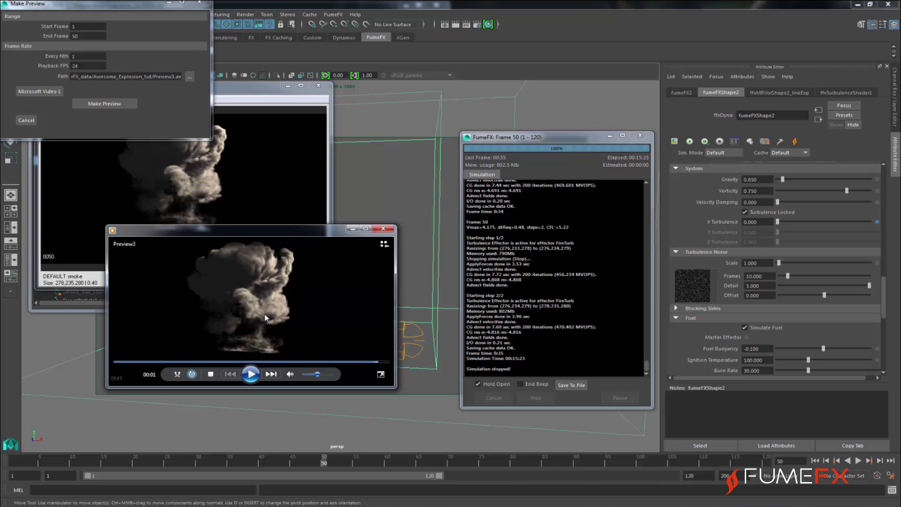
click(383, 229)
click(199, 2)
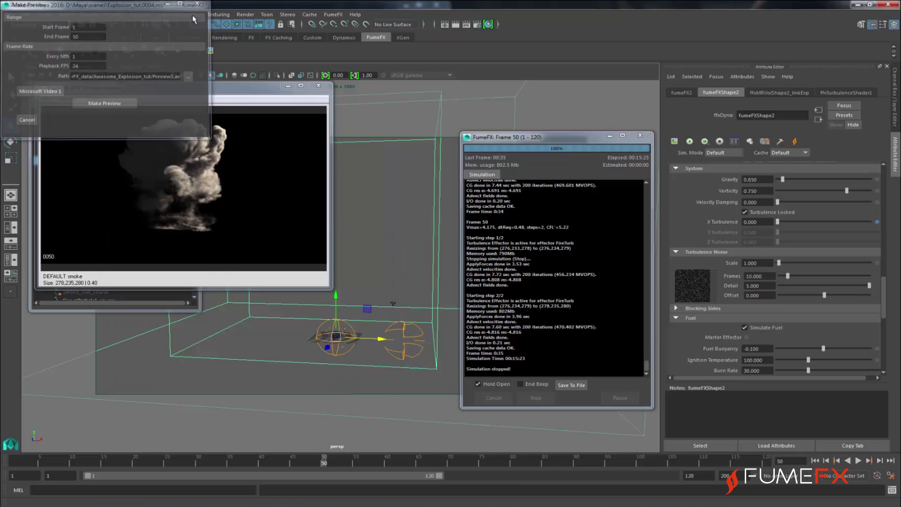
click(640, 136)
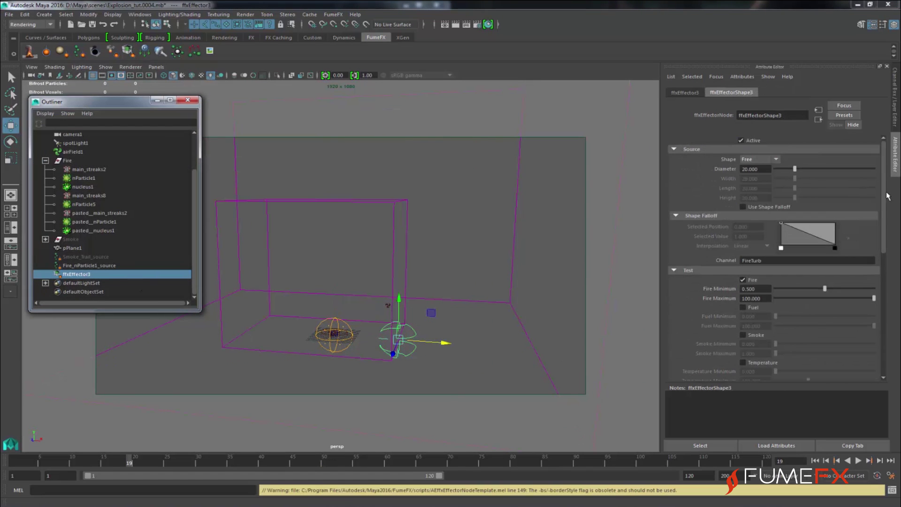
Set the first component of ffxEffector3's output Vector to 0.15 and check the GPU preview at frame 19.
drag(884, 193, 893, 324)
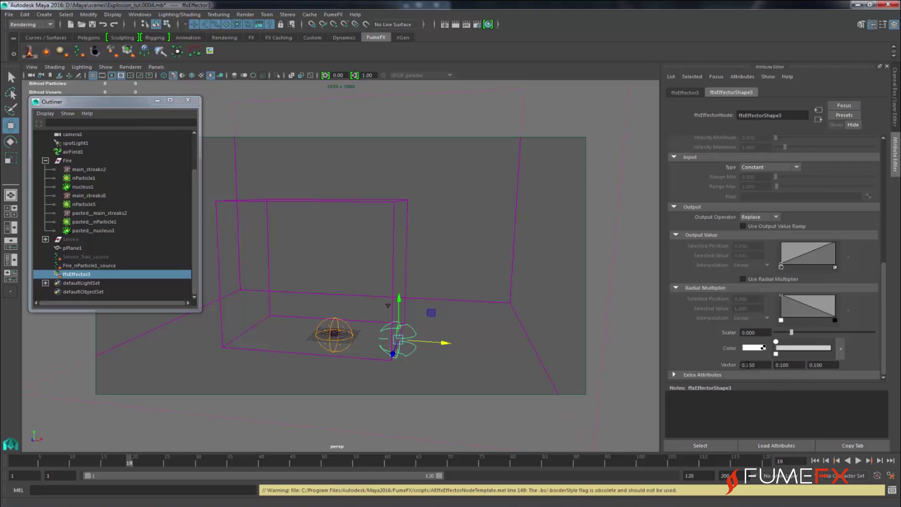
text(15)
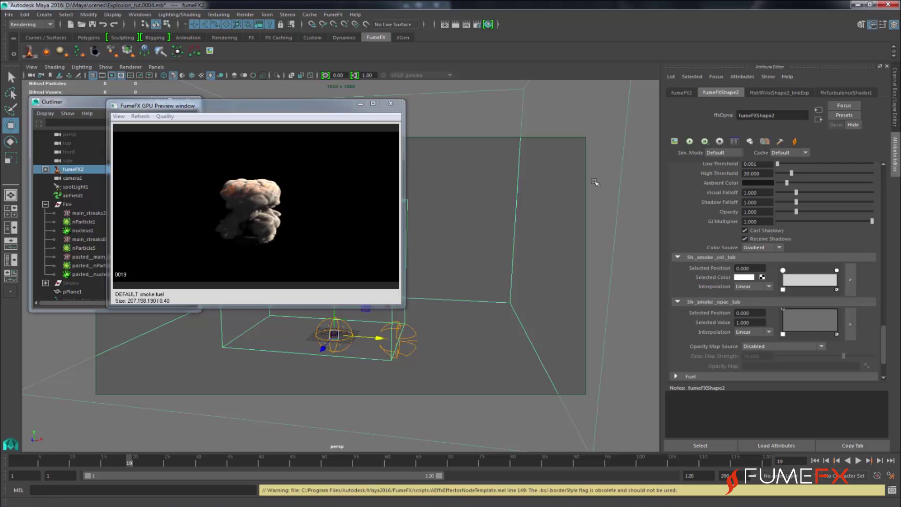
drag(211, 110, 300, 107)
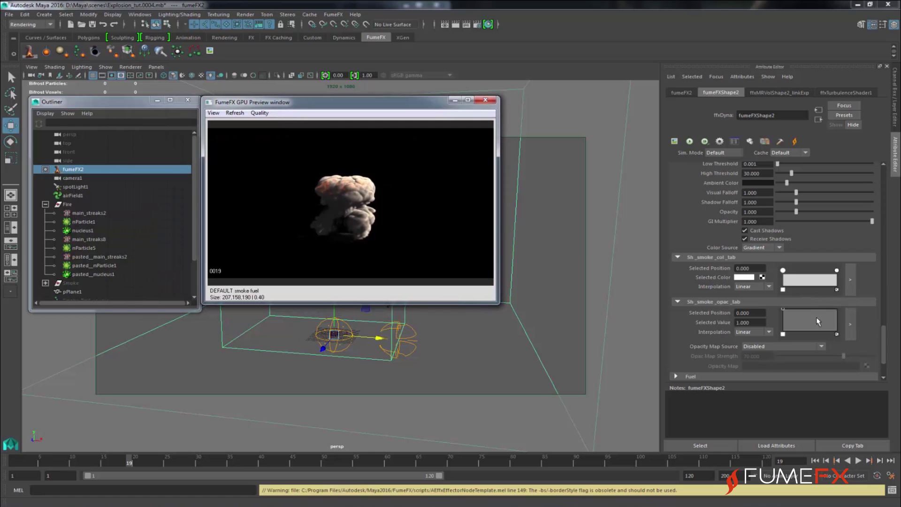
Enable Simulate Color in fumeFX2's Color simulation settings.
drag(884, 347, 898, 286)
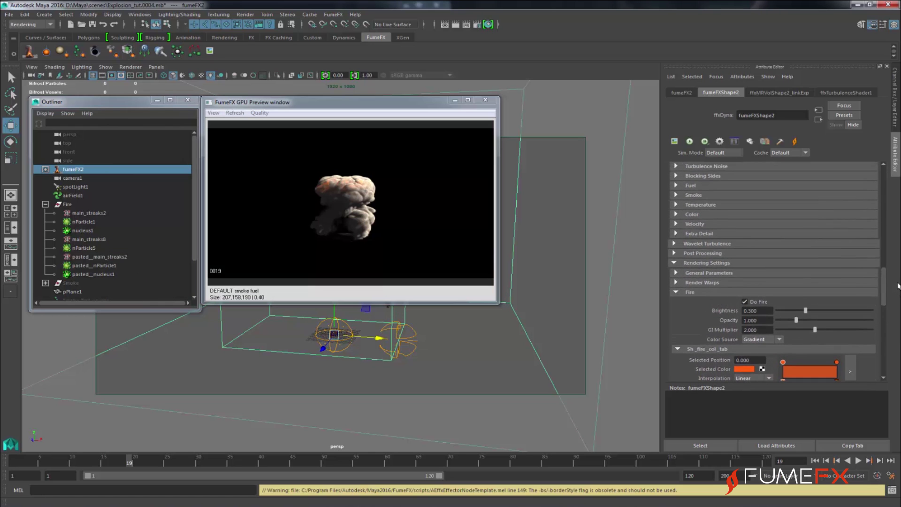
click(696, 215)
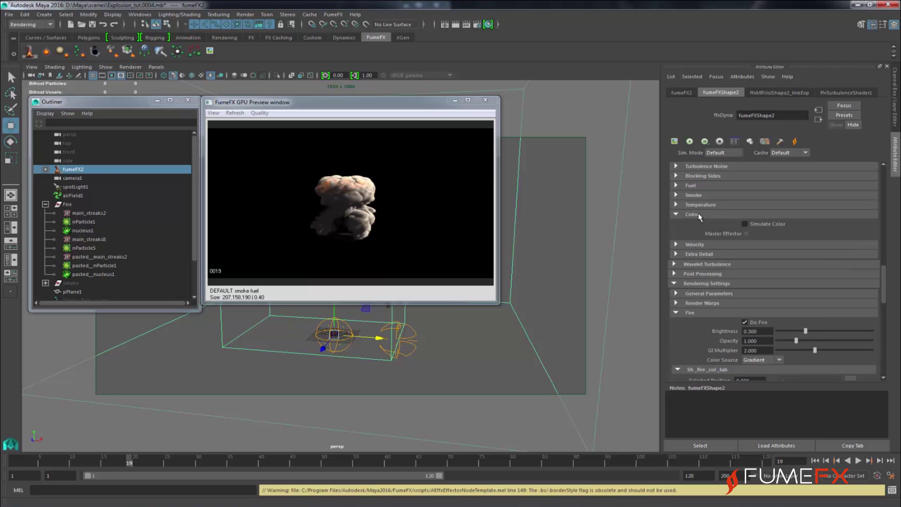
click(745, 224)
Set the Color type of Fire_nParticle1_source to Set.
drag(195, 238, 179, 266)
click(74, 266)
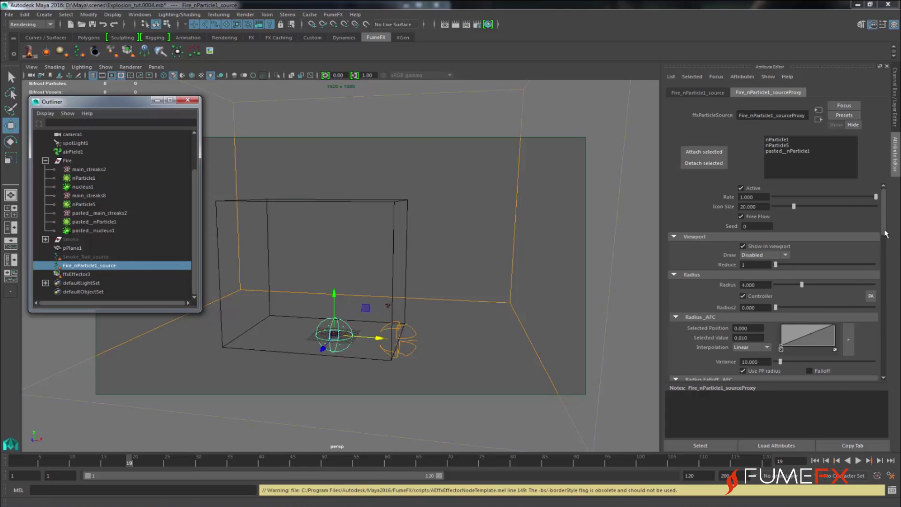
scroll(798, 281, down, 10)
click(772, 301)
click(756, 328)
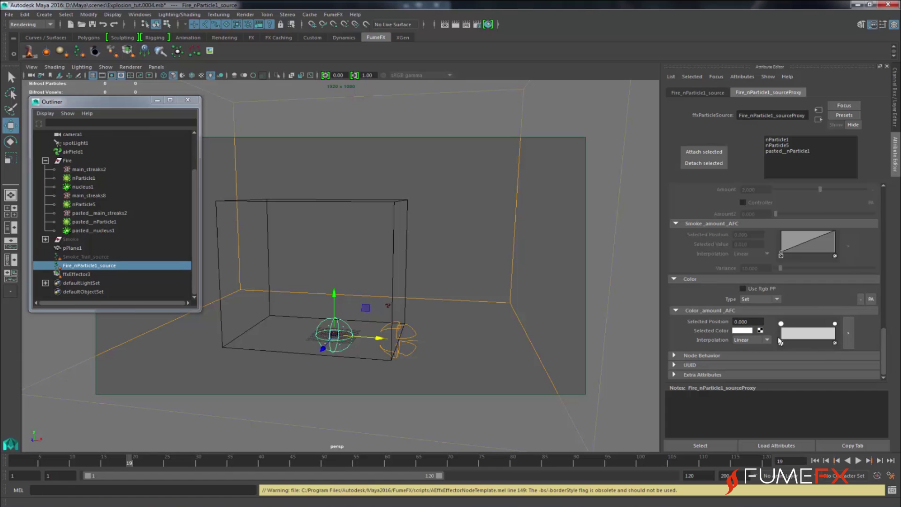
Open the fire source's Color_amount_AFC gradient in the large editor and delete its end key at position 1.
click(846, 338)
click(599, 189)
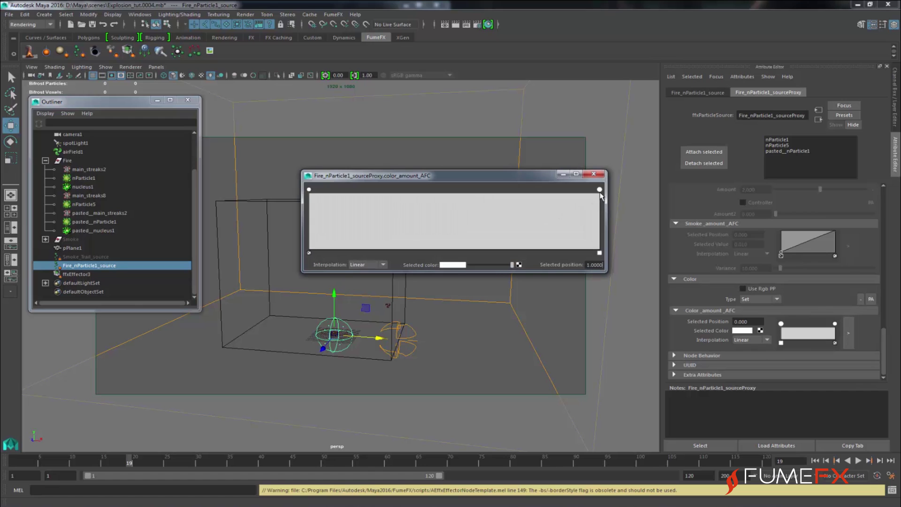
click(454, 264)
click(407, 316)
click(600, 253)
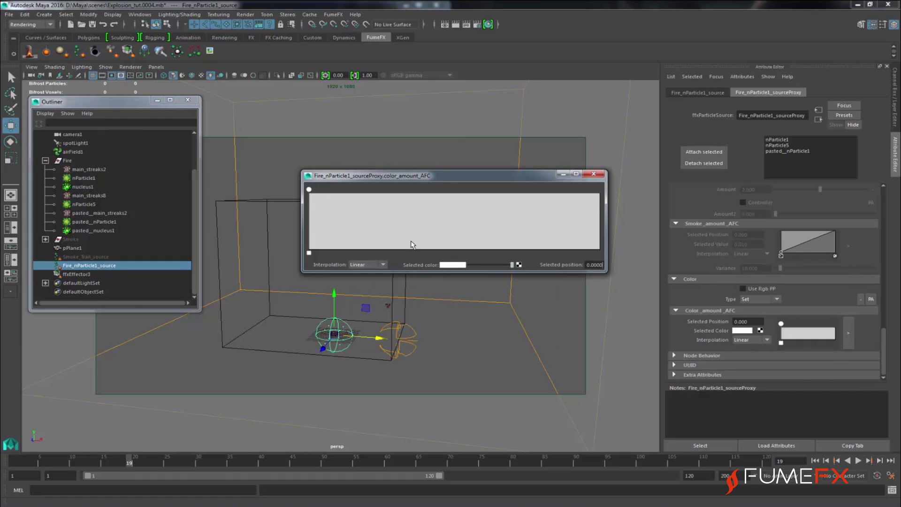
Set the remaining key of the fire source's Color_amount_AFC gradient to dark gray with a value of about 0.1.
click(449, 265)
click(407, 314)
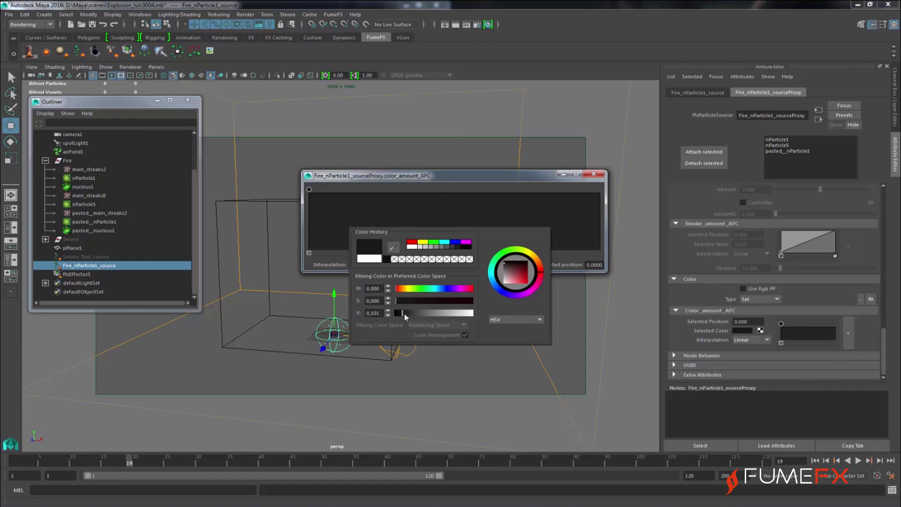
click(373, 313)
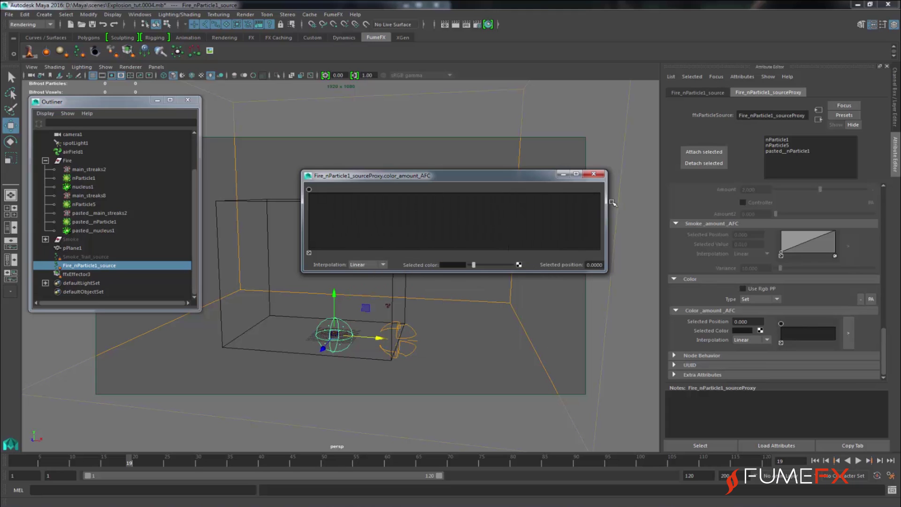
click(594, 173)
Set fumeFX2's smoke Color Source to Grid and start the default simulation.
drag(886, 347, 888, 204)
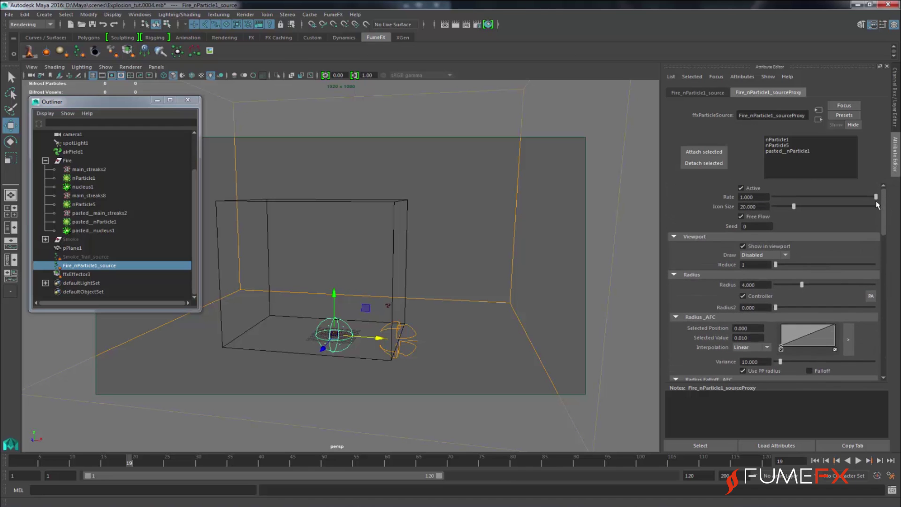
drag(194, 212, 192, 186)
click(118, 152)
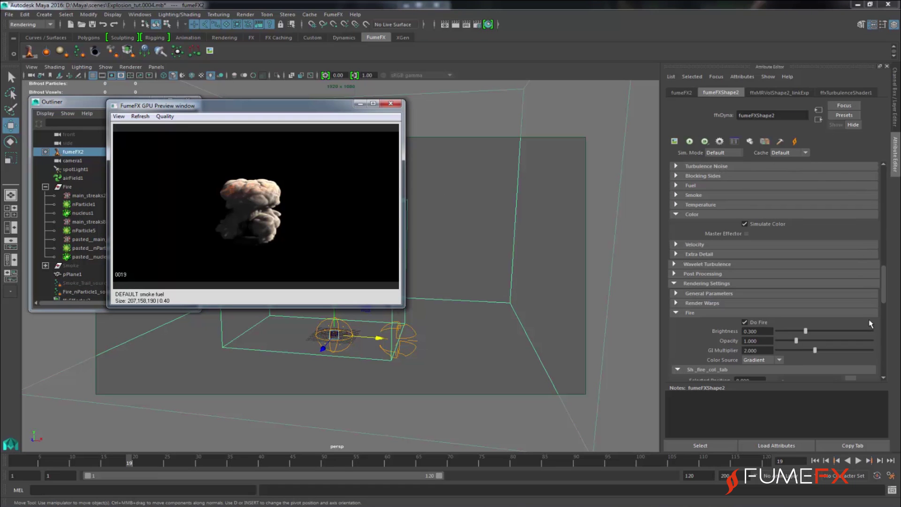
drag(884, 293, 885, 333)
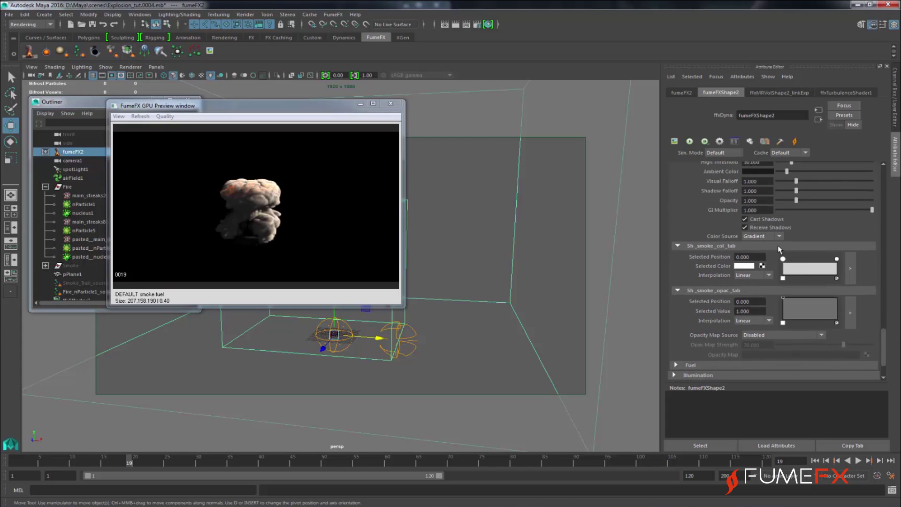
click(772, 237)
click(750, 255)
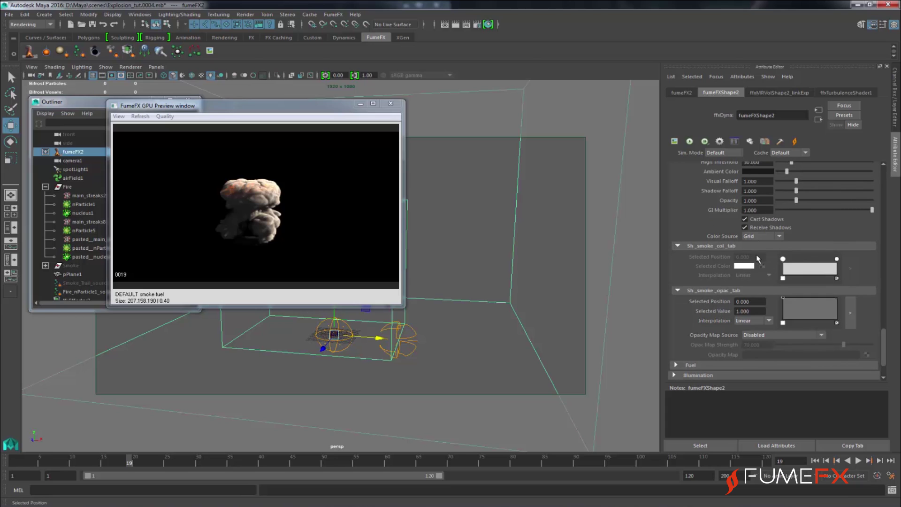
click(689, 142)
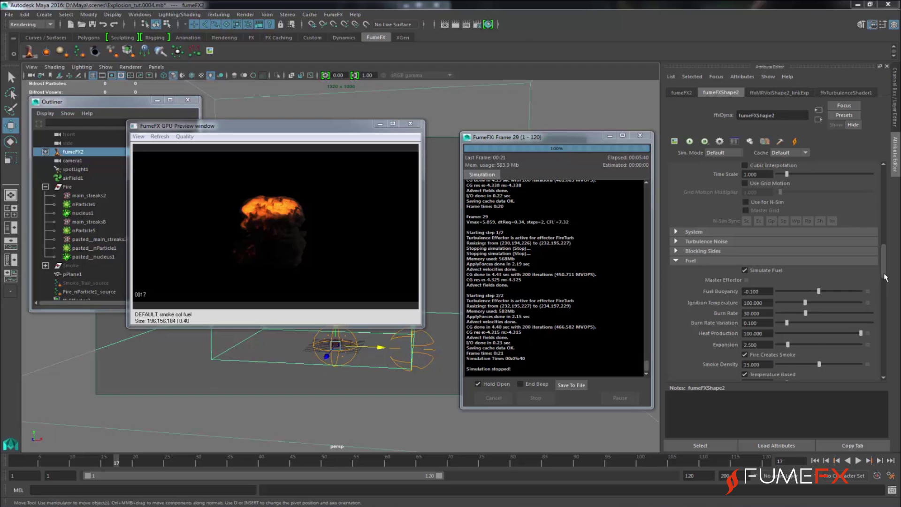
Examine the simulated explosion in the GPU preview at frame 17 from a changed view angle, and close the simulation and preview windows.
drag(885, 278, 886, 283)
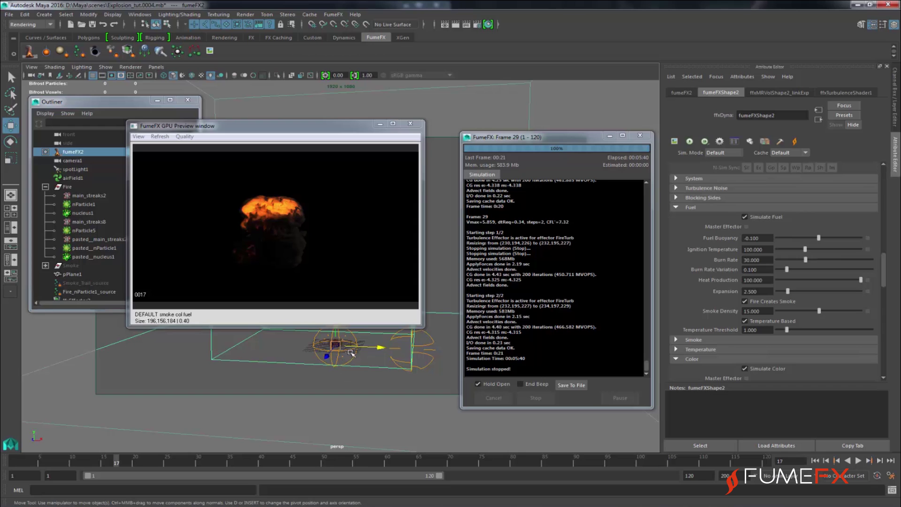
alt+drag(351, 352, 360, 362)
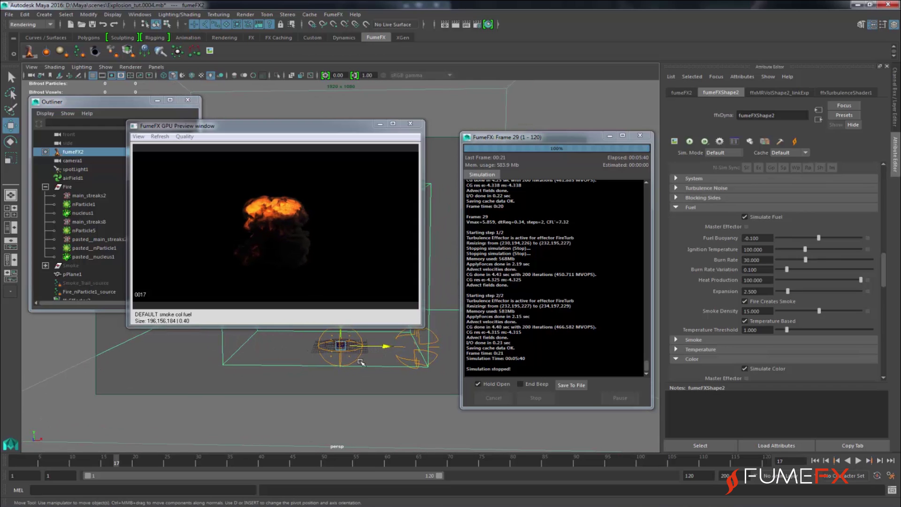
drag(357, 130, 356, 146)
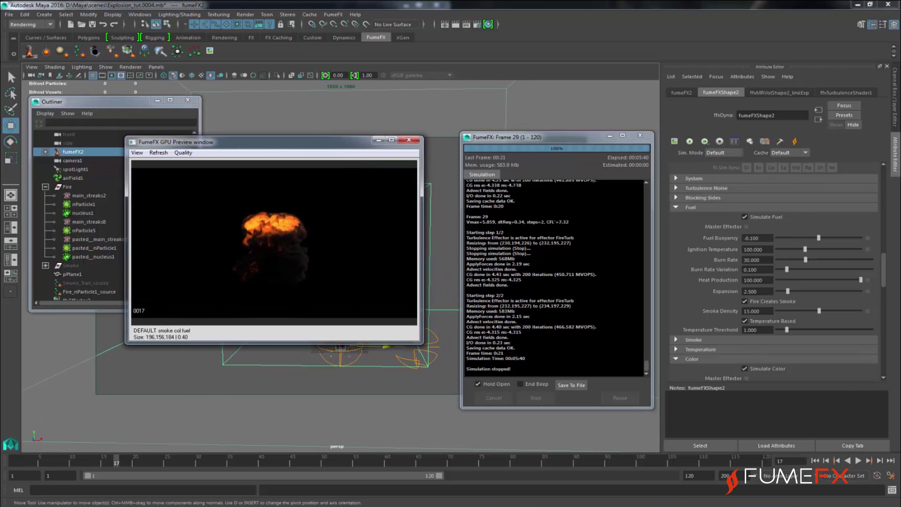
click(643, 136)
drag(271, 145, 310, 137)
click(449, 132)
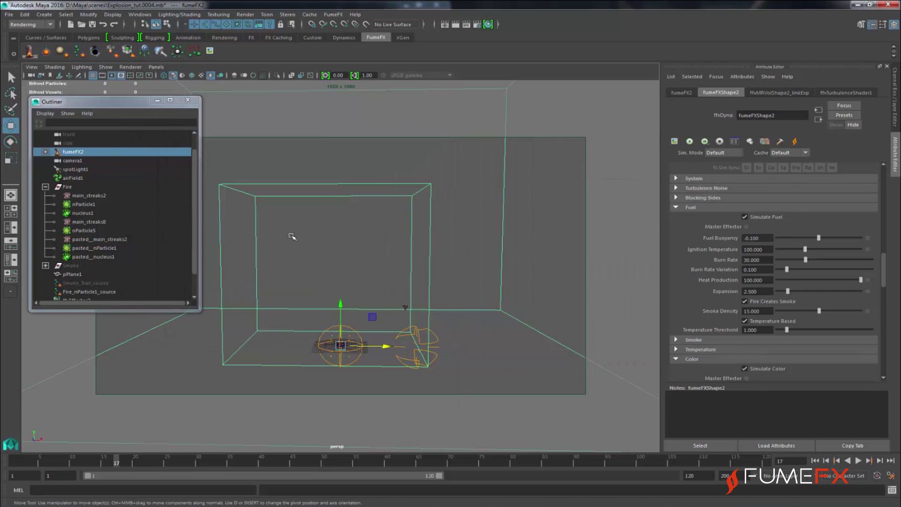
Unhide Smoke_Trail_source and scrub the timeline to frame 20 to check its particle trails.
key(f)
click(45, 187)
click(88, 231)
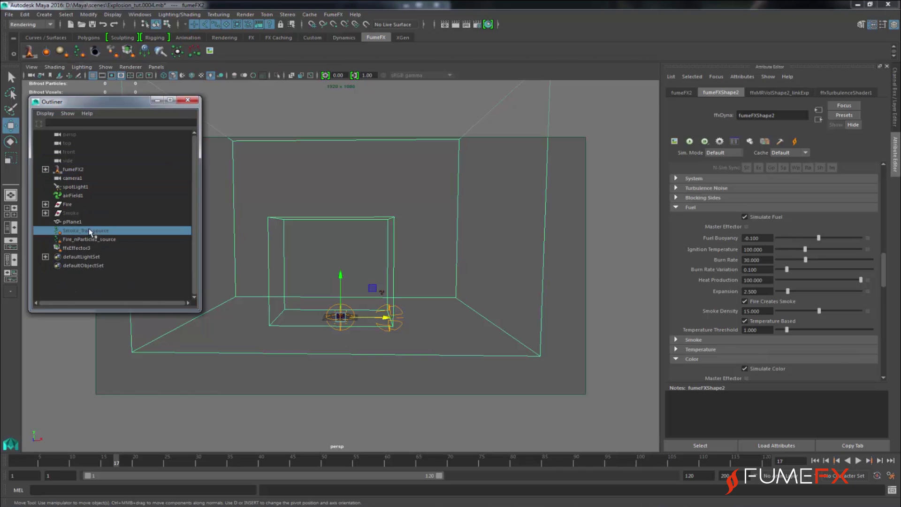
key(shift+h)
click(33, 462)
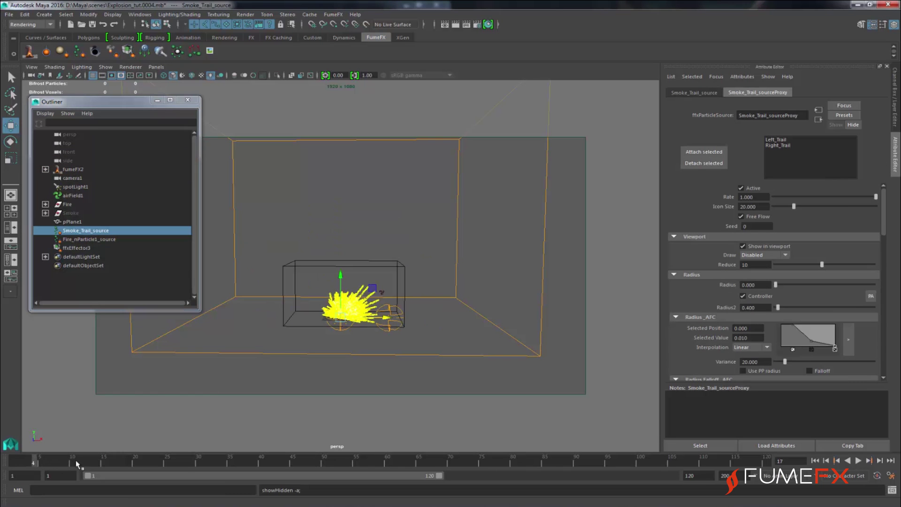
alt+drag(355, 297, 355, 313)
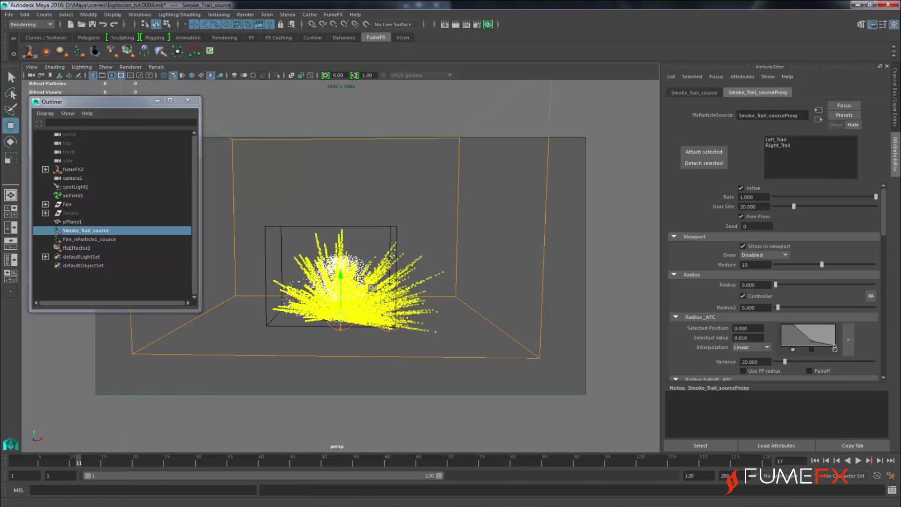
click(131, 463)
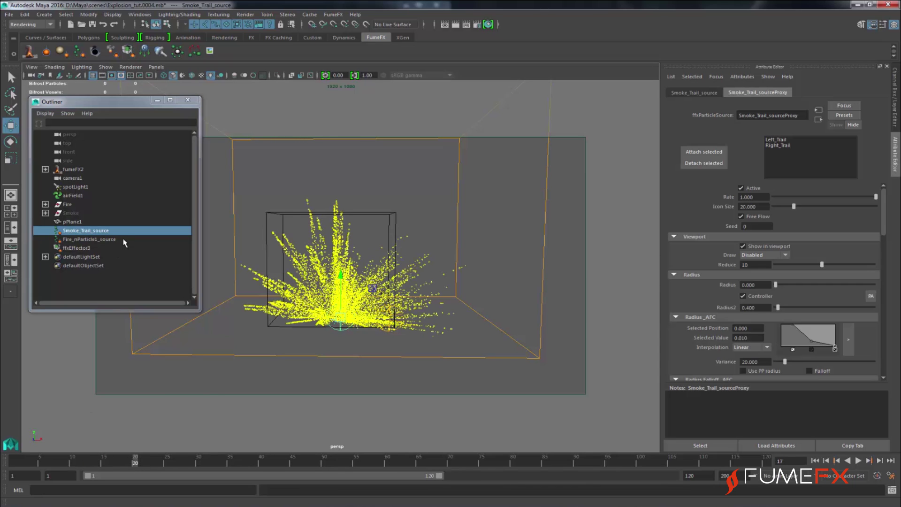
Set Smoke_Trail_source's Color type to Set and its first gradient color to brown with HSV 36.923, 0.429, 0.494.
click(123, 241)
click(120, 233)
drag(884, 219, 889, 363)
click(768, 300)
click(765, 328)
click(786, 335)
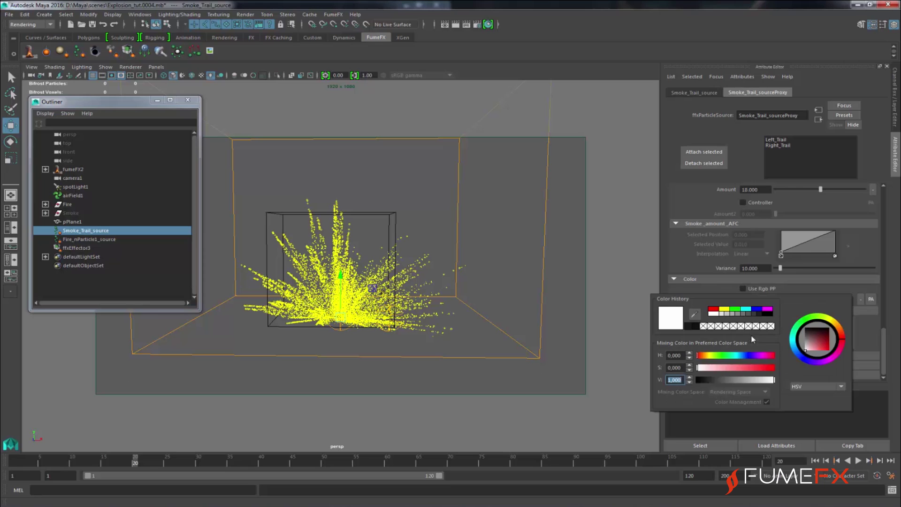
drag(700, 357, 738, 381)
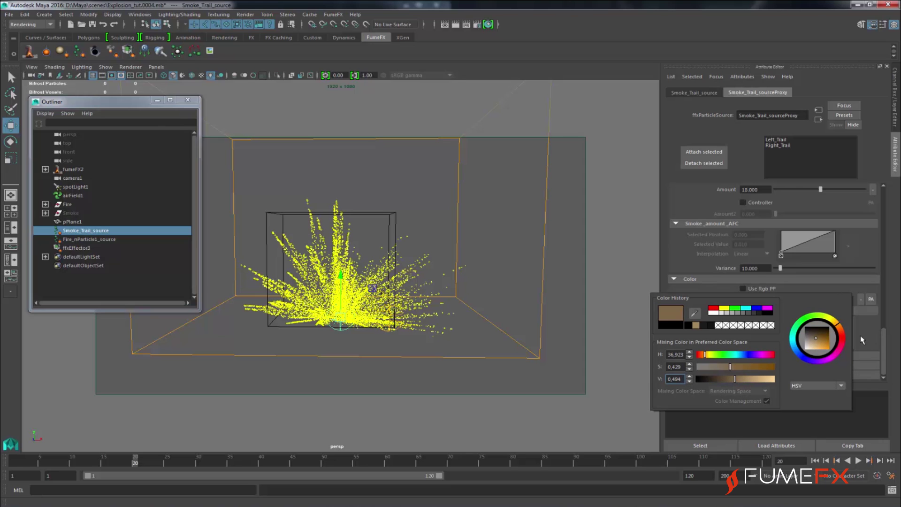
Add four more brown keys along Smoke_Trail_source's Color_amount_AFC gradient and open it in the large editor.
click(835, 324)
click(750, 332)
click(835, 343)
click(793, 332)
click(834, 334)
click(849, 333)
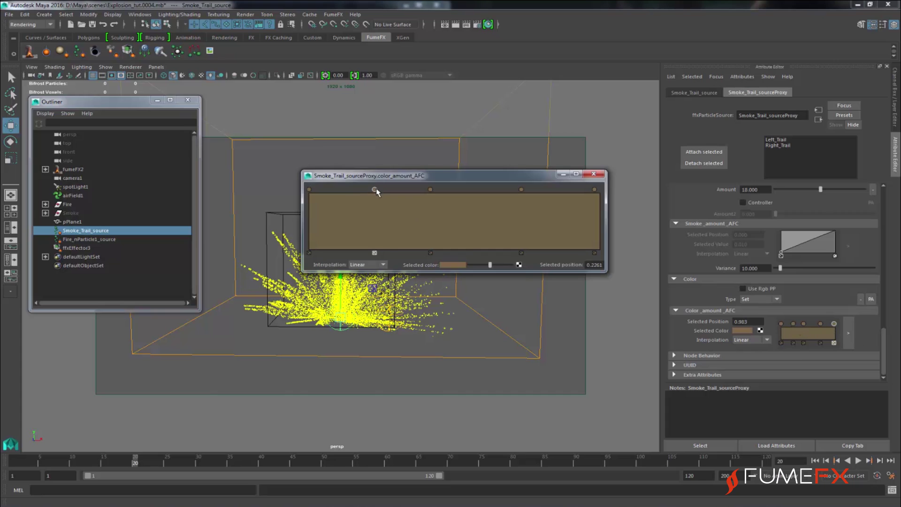
Darken the gradient's second key near position 0.22 and reposition the two keys after it, placing the fourth at about 0.69.
drag(490, 265, 480, 268)
click(509, 189)
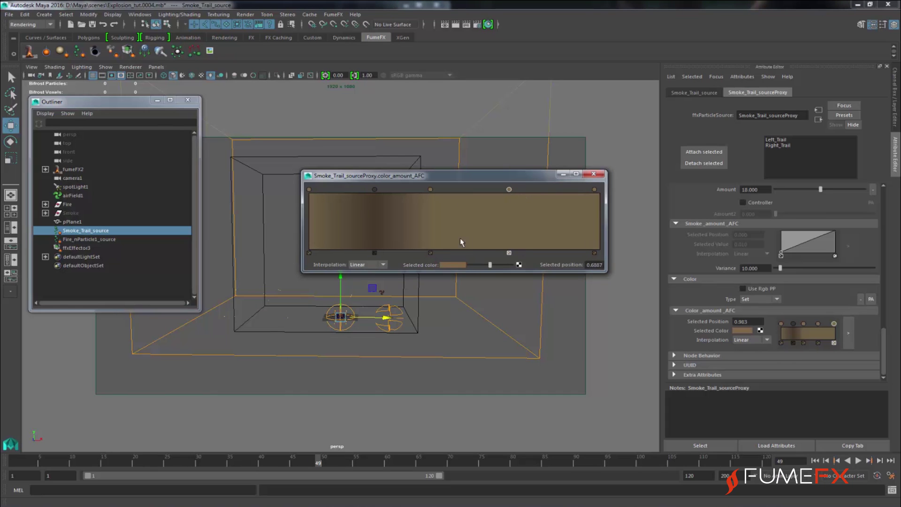
drag(430, 190, 438, 189)
click(375, 190)
click(452, 265)
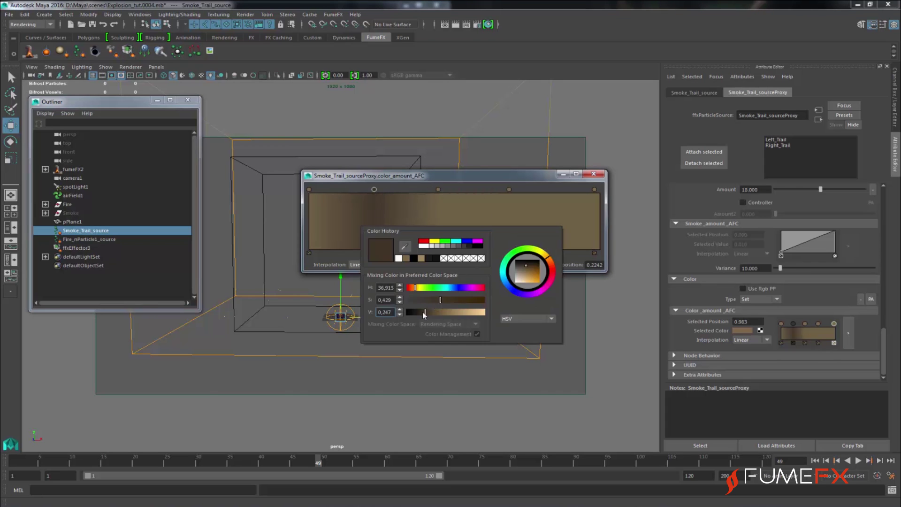
drag(422, 311, 415, 312)
Adjust the brightness of the gradient's middle key and darken the end key at position 0.998.
click(440, 189)
mouse_move(489, 265)
mouse_down()
mouse_move(502, 265)
mouse_move(483, 265)
mouse_up()
click(509, 190)
drag(597, 189, 599, 190)
drag(490, 265, 479, 264)
click(595, 175)
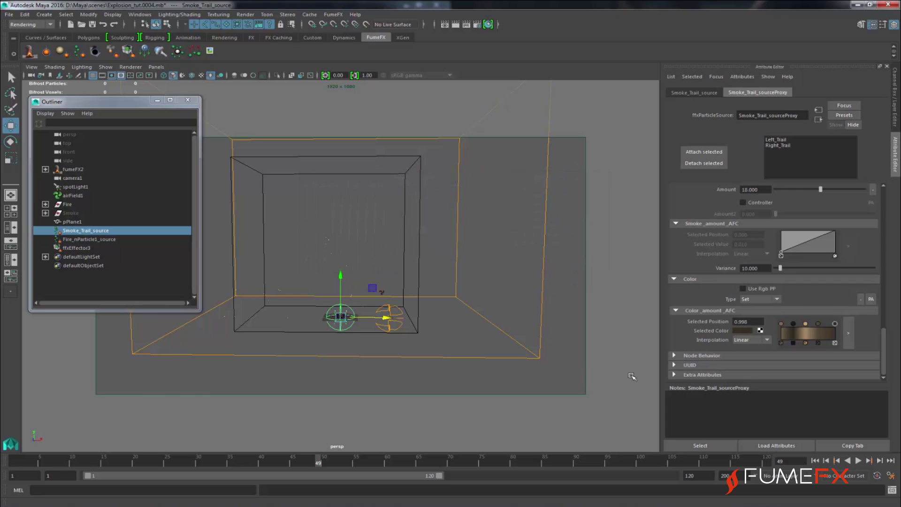
Look through camera1 at frame 35 and check the objects linked to fumeFX2 in the FumeFX Relationship Manager.
click(92, 169)
alt+right_drag(392, 223, 400, 241)
click(156, 68)
mouse_move(217, 75)
click(262, 78)
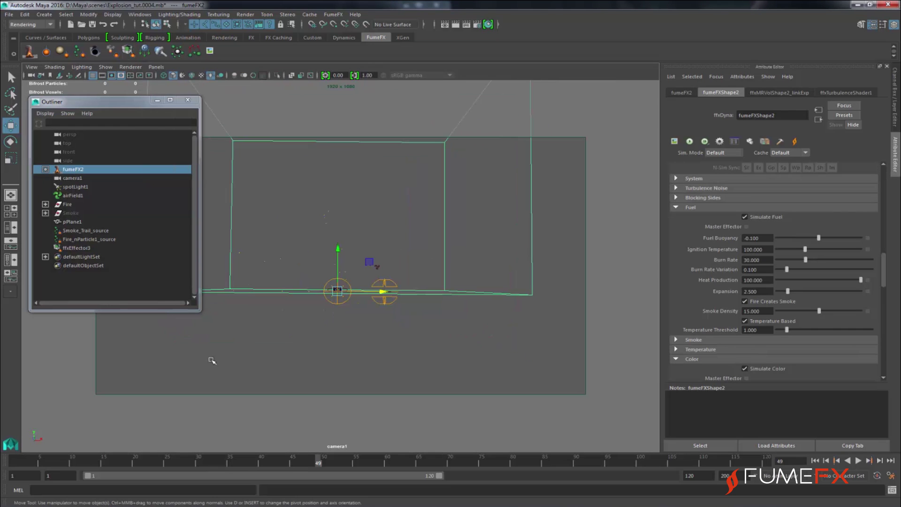
click(227, 464)
click(771, 144)
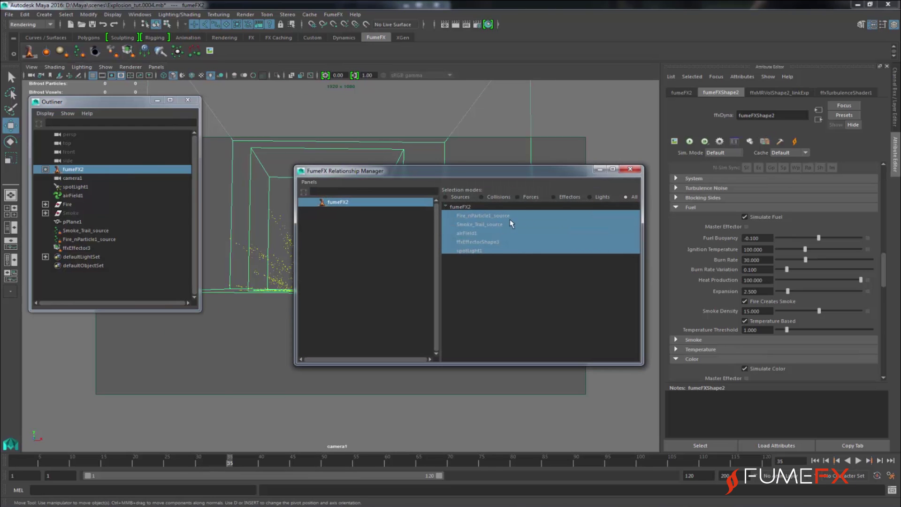
click(631, 170)
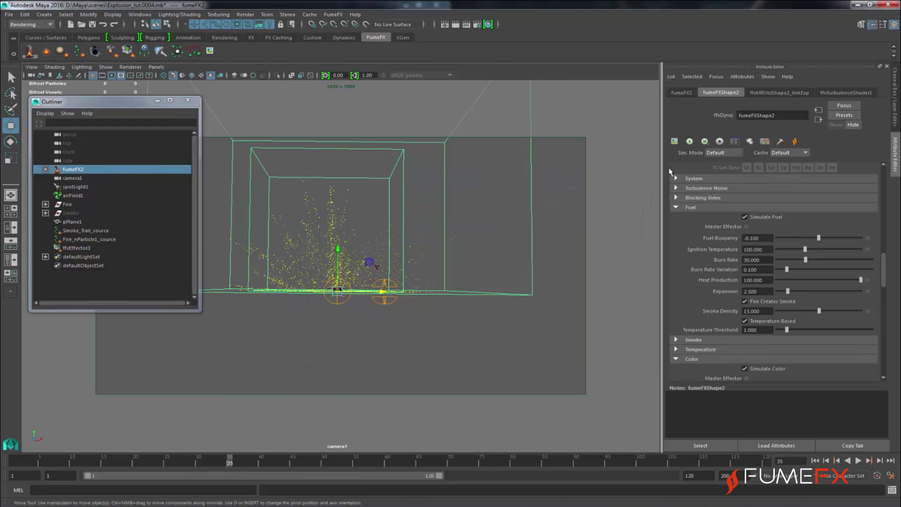
Open the FumeFX GPU preview and compare the smoke at frames 35, 28 and 27.
click(675, 142)
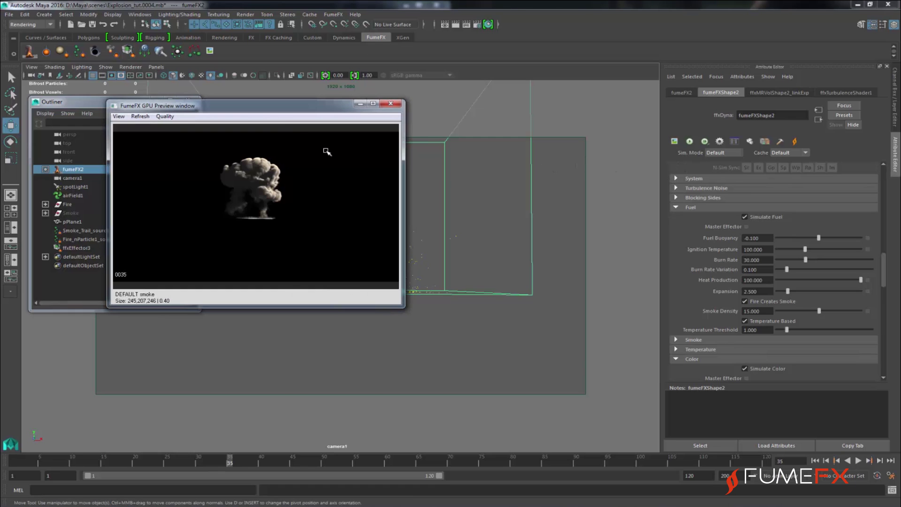
drag(275, 111, 222, 121)
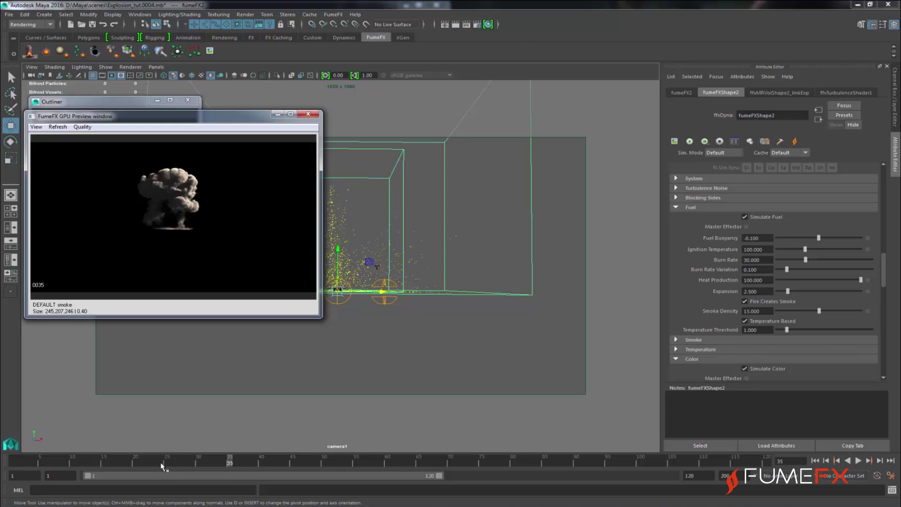
click(183, 464)
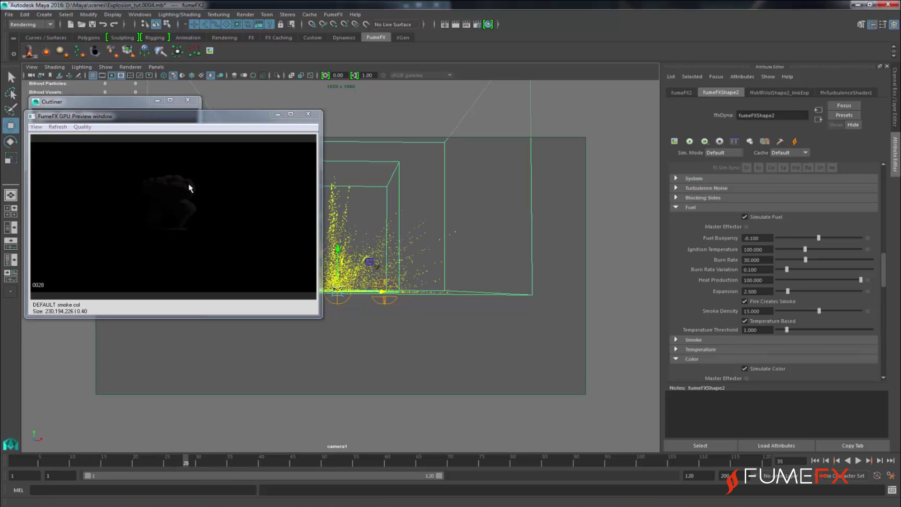
click(89, 128)
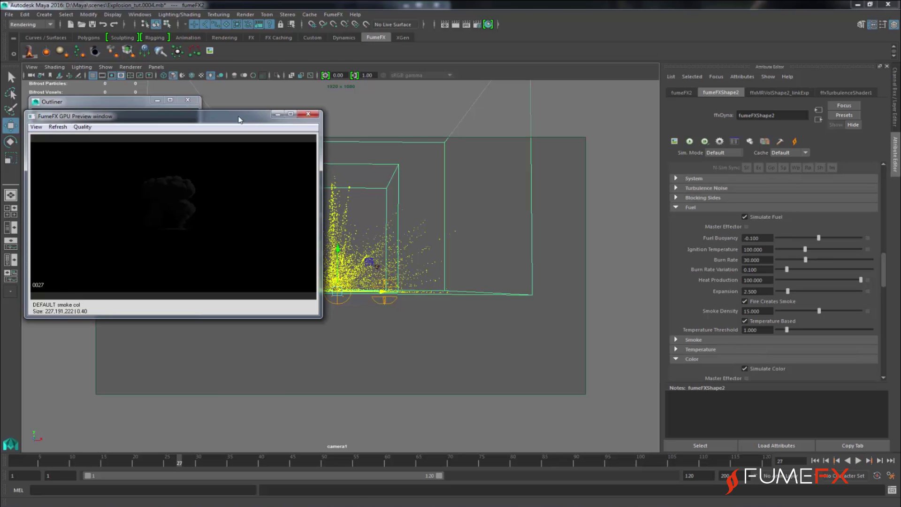
Save the scene and start fumeFX2's default simulation with the smoke trails included.
key(ctrl+s)
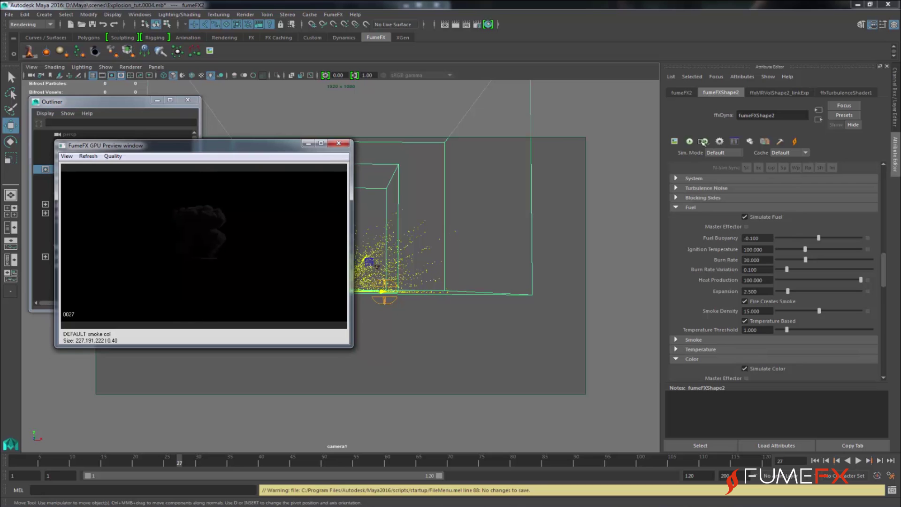
click(689, 141)
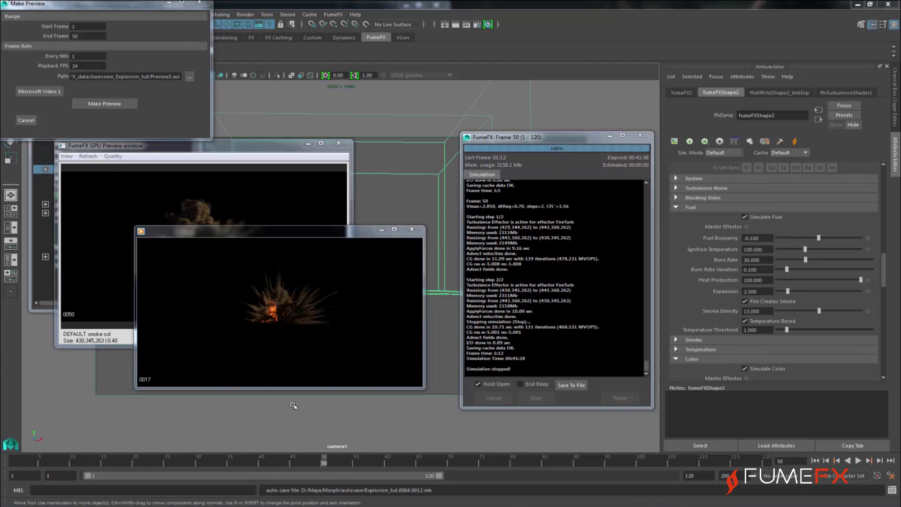
Play and pause the Preview3 video to review the simulated explosion with its smoke trails.
mouse_move(307, 336)
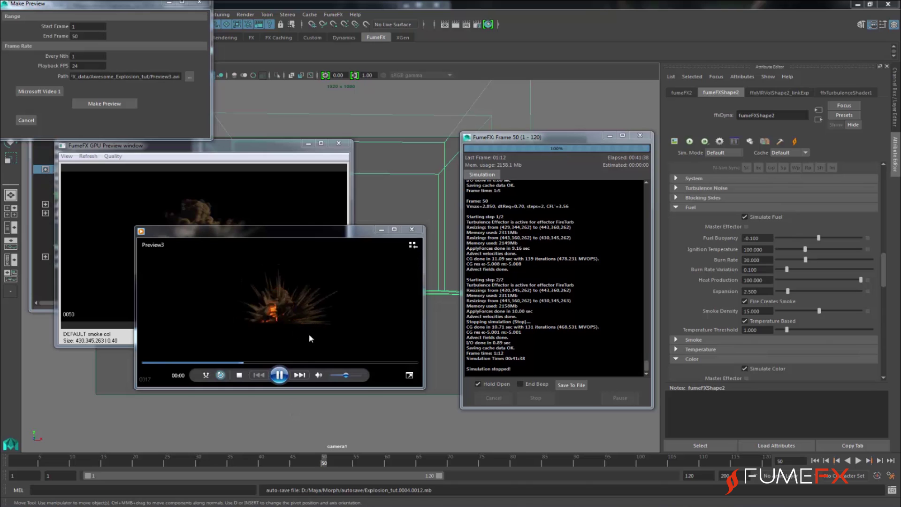
click(279, 375)
click(280, 374)
click(279, 376)
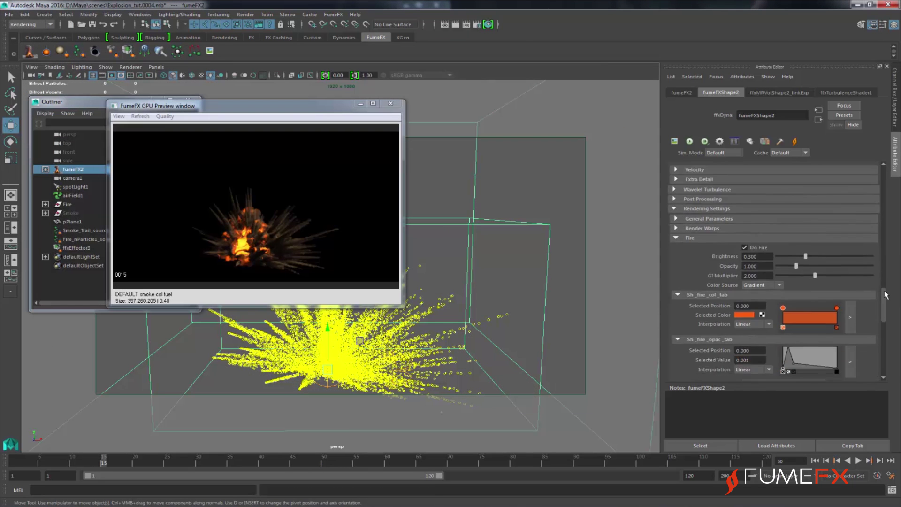
Enable Do Multiple Scattering in fumeFX2's illumination settings and turn on Multiple Scattering in the GPU preview.
drag(885, 296, 885, 354)
click(725, 328)
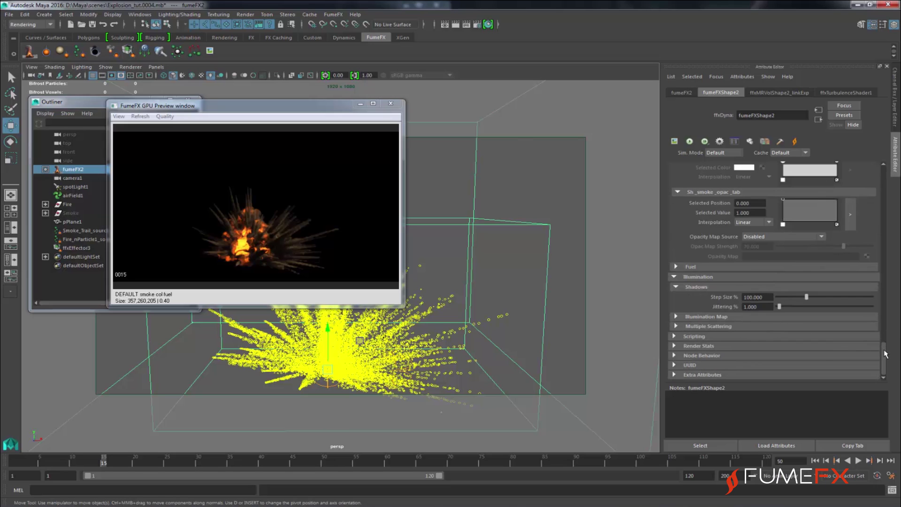
click(709, 327)
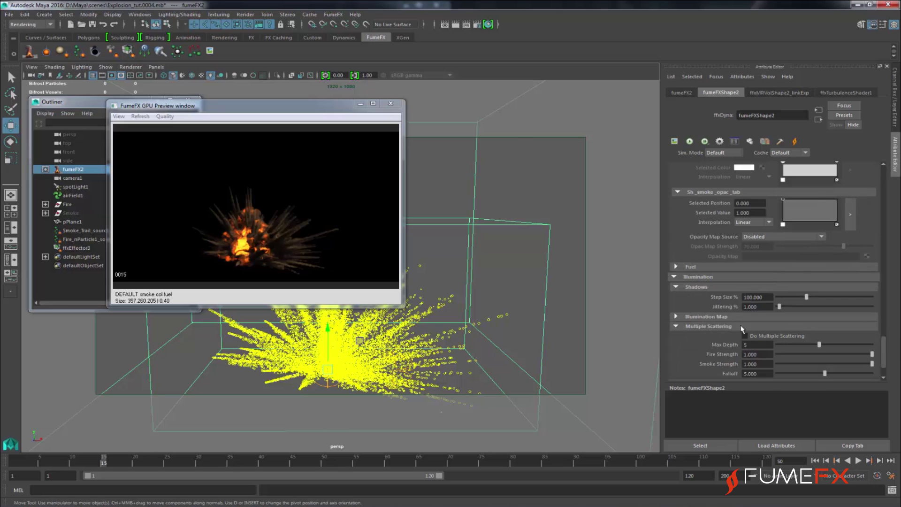
drag(880, 340, 881, 349)
click(745, 289)
click(118, 116)
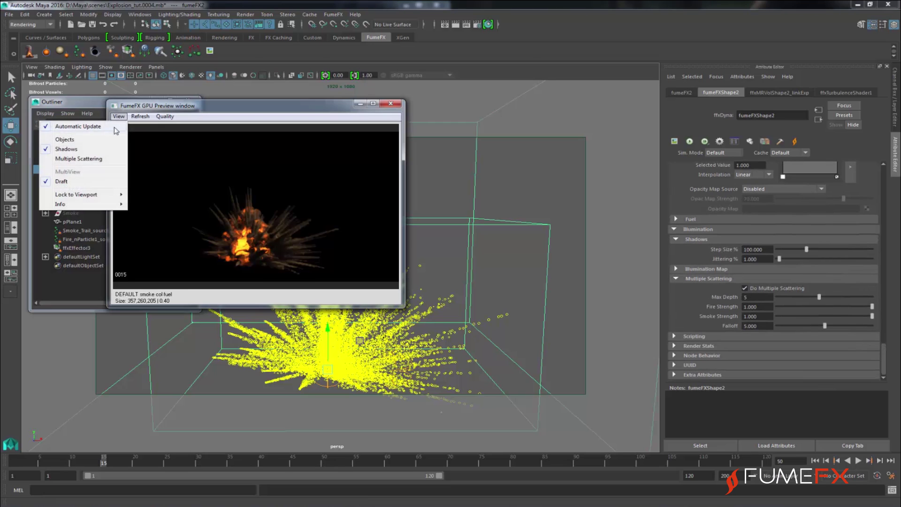
click(94, 159)
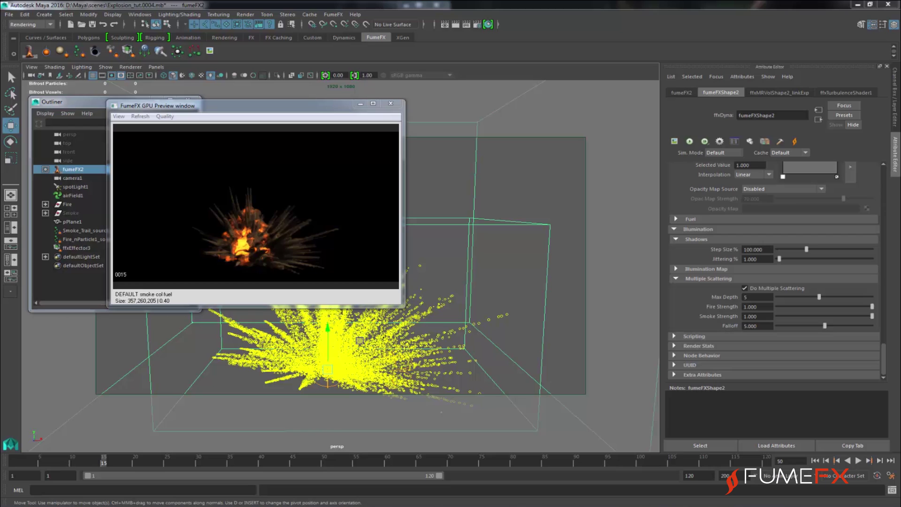
Set the multiple scattering Fire Strength to 15 and Smoke Strength to 3, and reload the GPU preview.
drag(762, 307, 714, 306)
text(15)
key(Return)
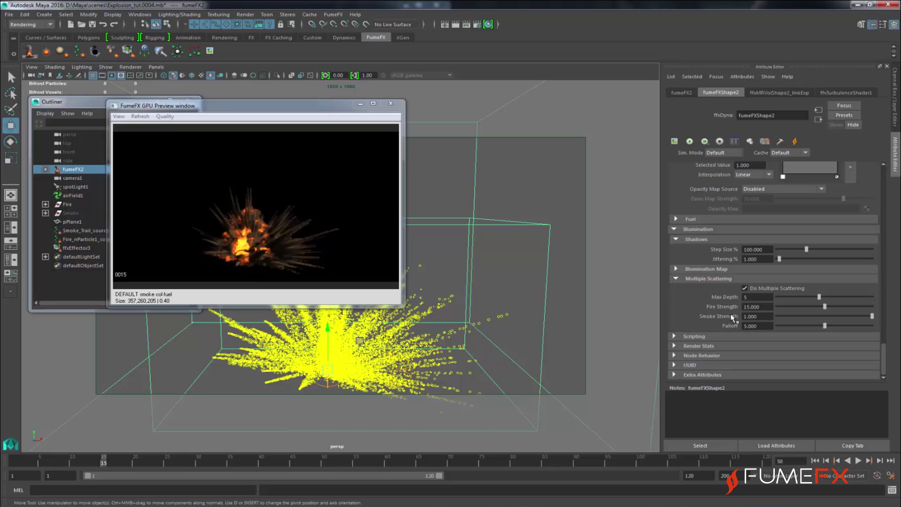
click(141, 118)
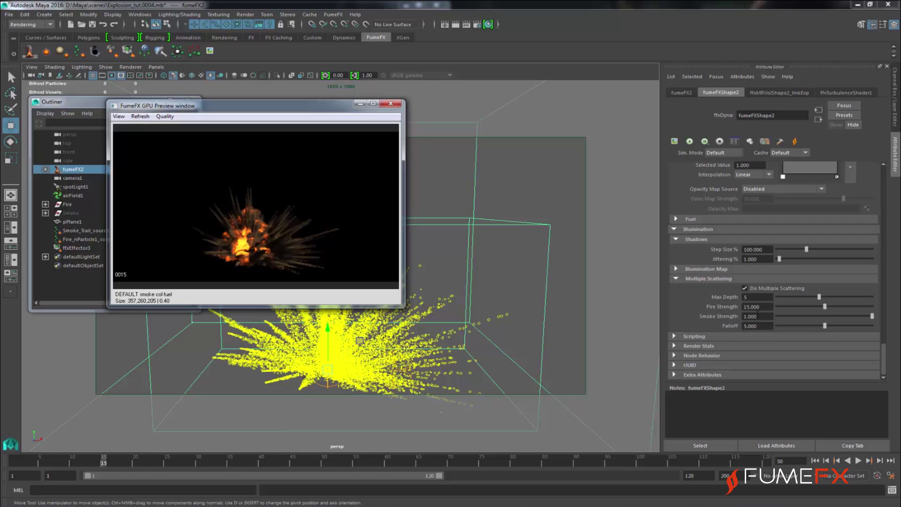
drag(765, 318, 744, 317)
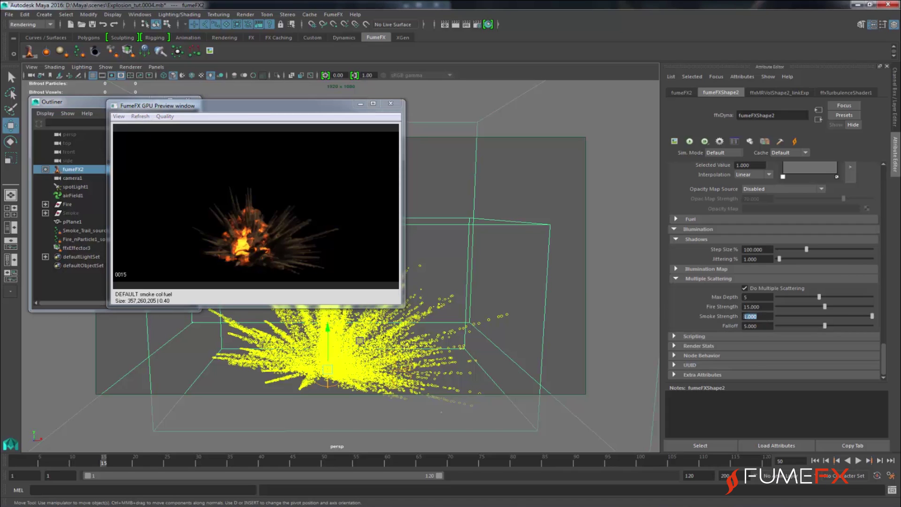
text(3)
key(Return)
click(150, 121)
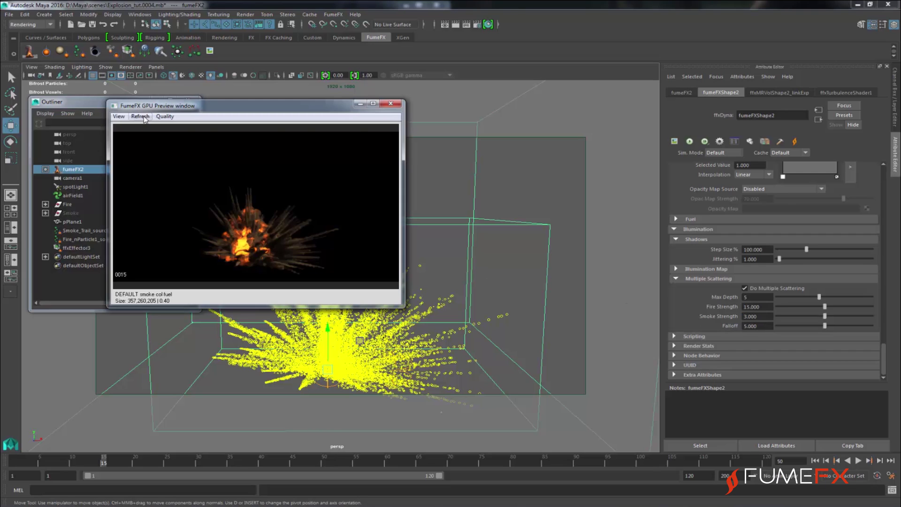
click(390, 103)
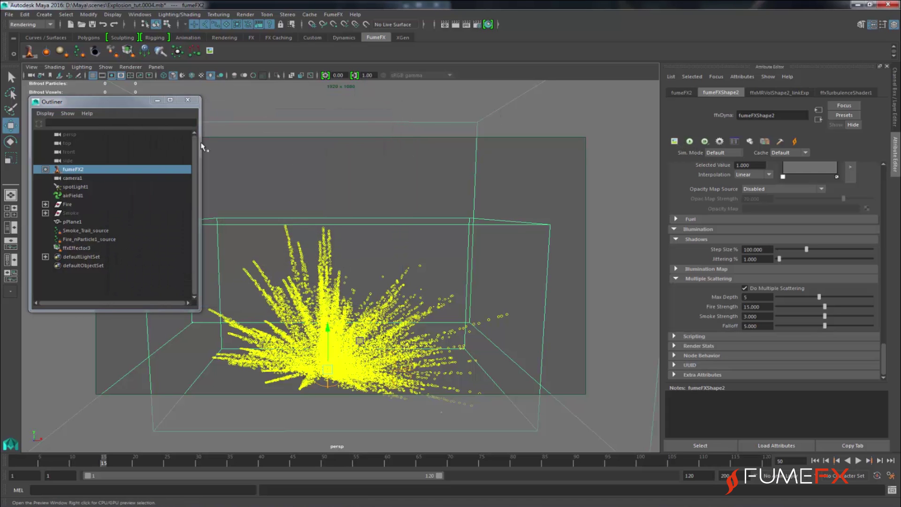
click(674, 142)
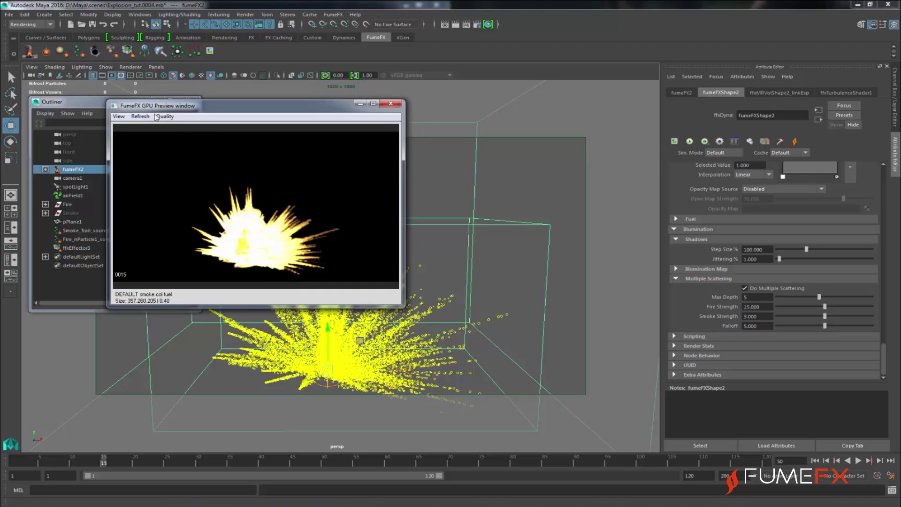
click(139, 117)
Set the multiple scattering Falloff to 20 and reload the GPU preview.
click(769, 326)
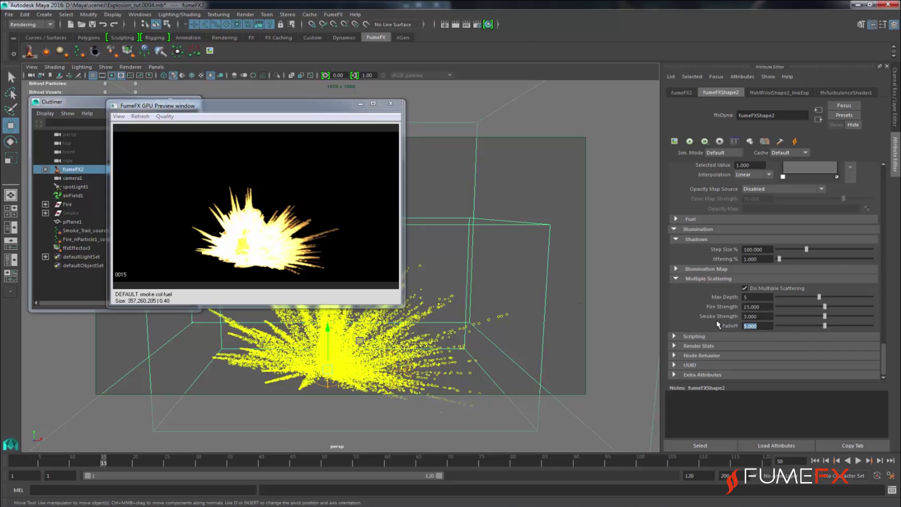
text(20)
key(Return)
click(140, 117)
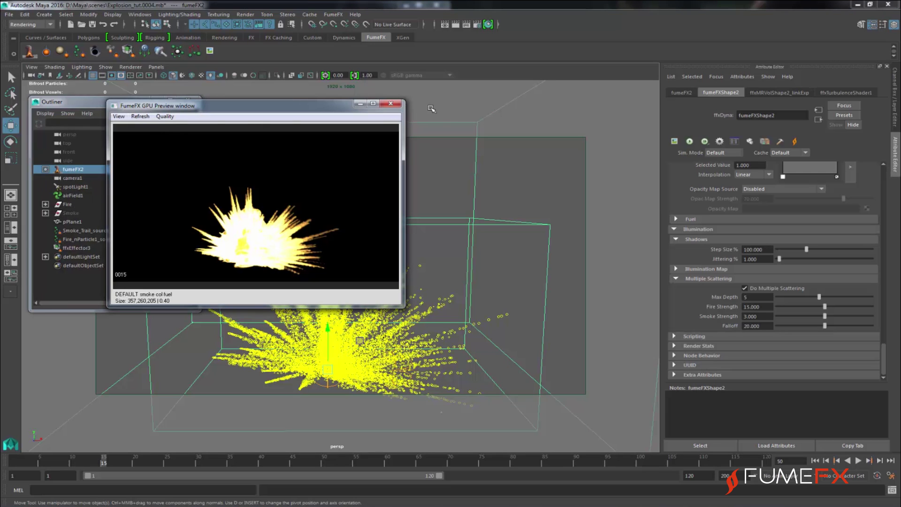
click(674, 141)
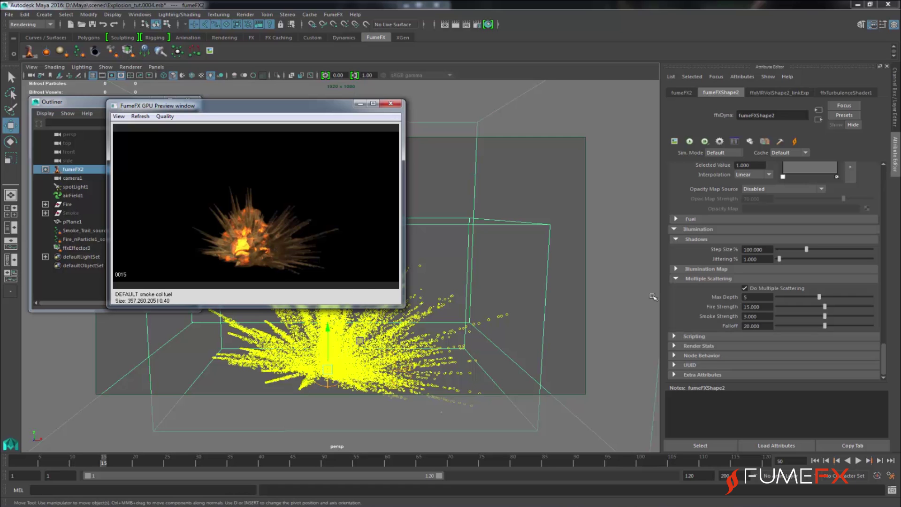
click(757, 296)
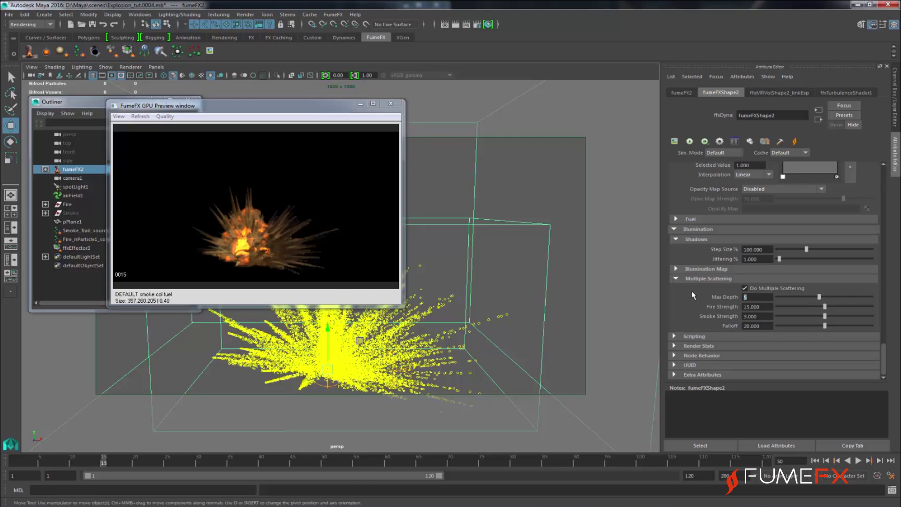
Set the Fire rendering Brightness and Opacity to 2 and reload the GPU preview.
scroll(754, 256, up, 8)
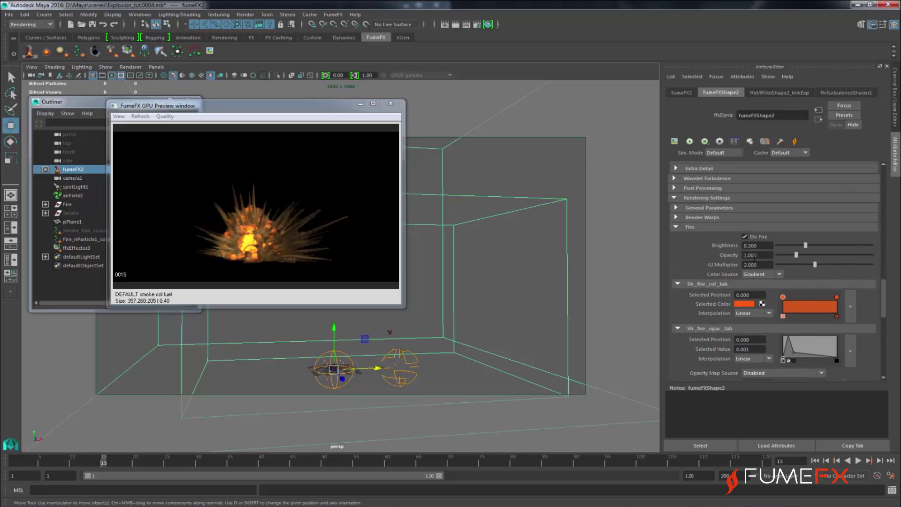
click(749, 246)
text(2)
key(Return)
click(756, 254)
text(2)
key(Return)
click(143, 121)
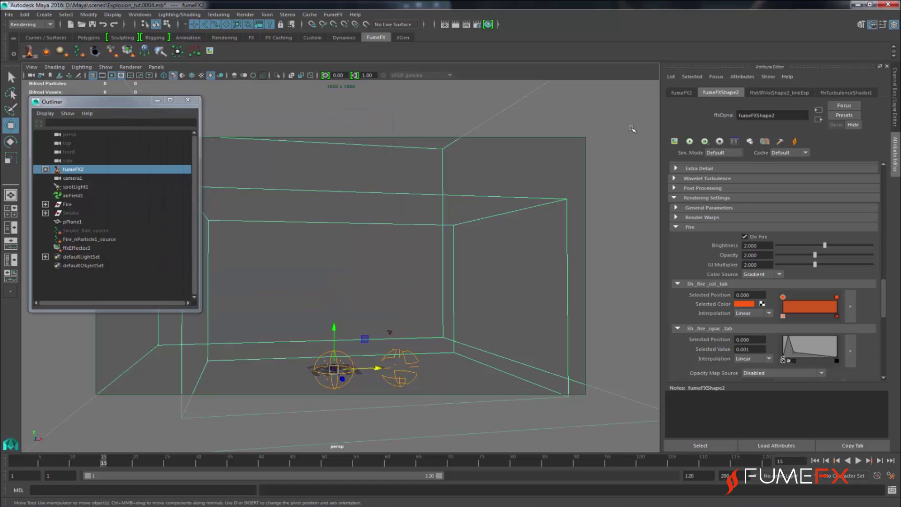
click(673, 142)
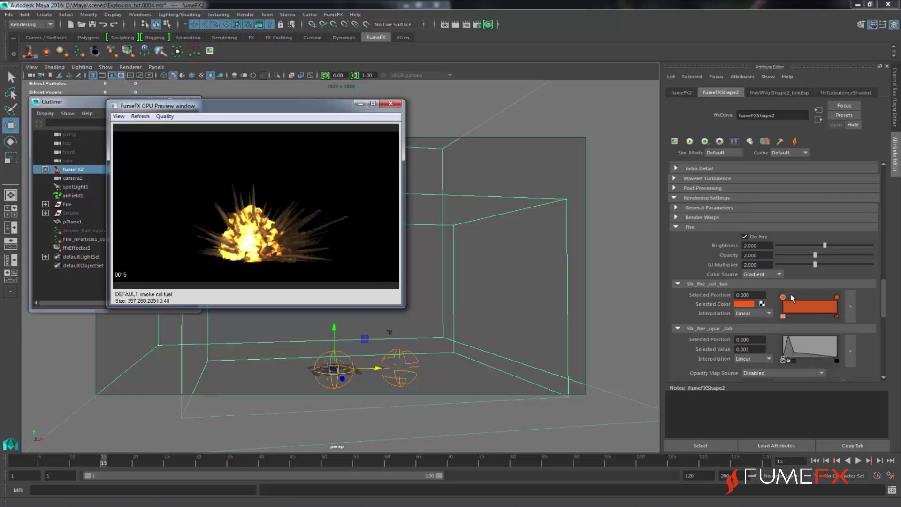
Change the fire color gradient's first key, at position 0, to black and reload the GPU preview.
click(744, 304)
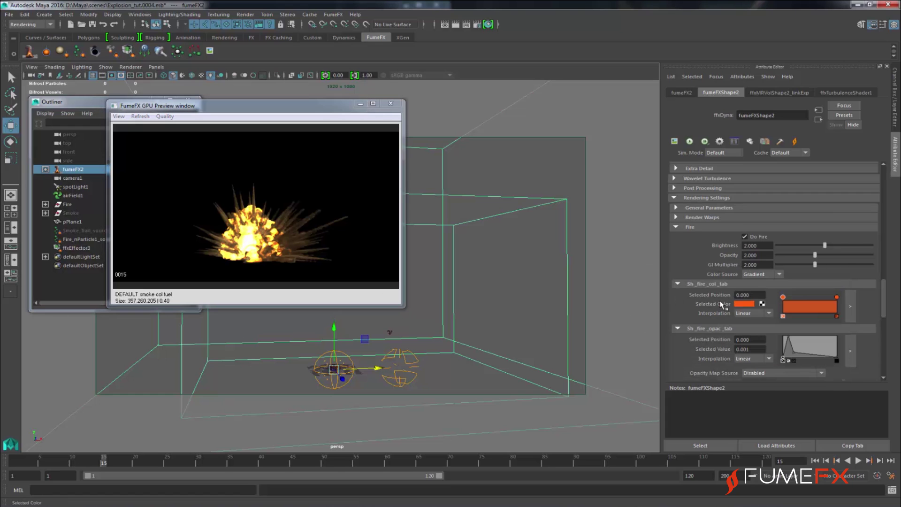
click(746, 304)
click(709, 355)
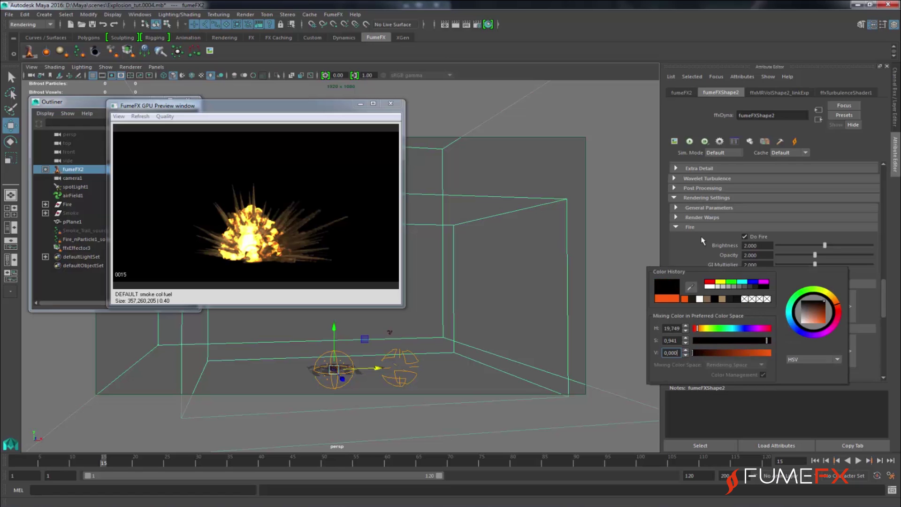
click(145, 116)
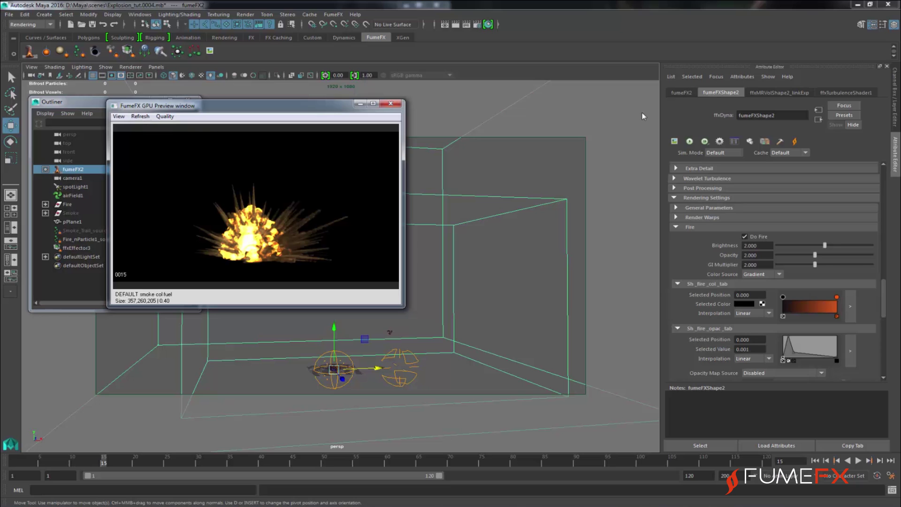
click(390, 103)
click(674, 142)
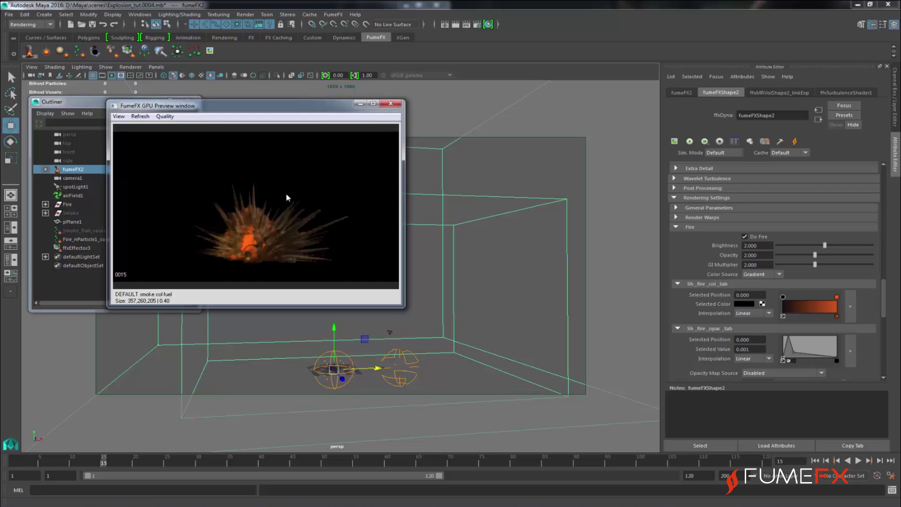
Go to frame 10 and desaturate the fire color gradient's end key at position 1 to a lighter orange.
click(74, 462)
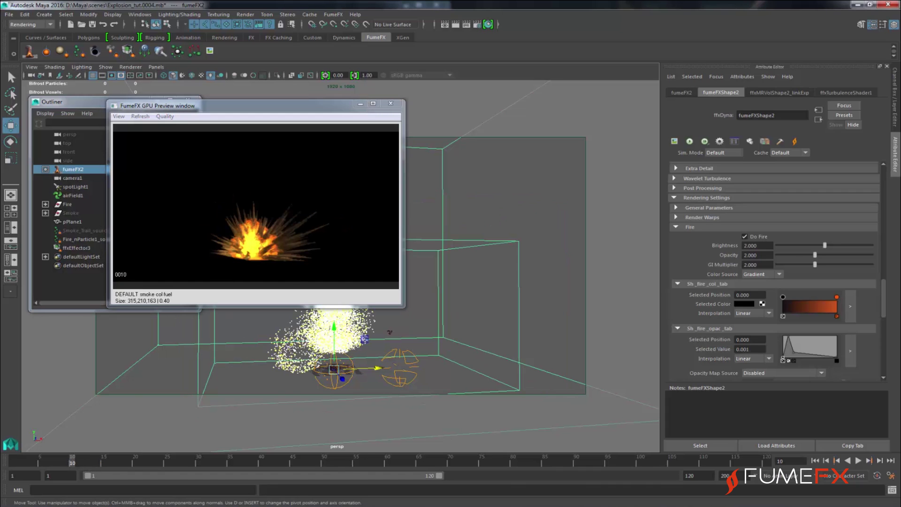
click(836, 297)
click(744, 305)
drag(756, 343, 751, 343)
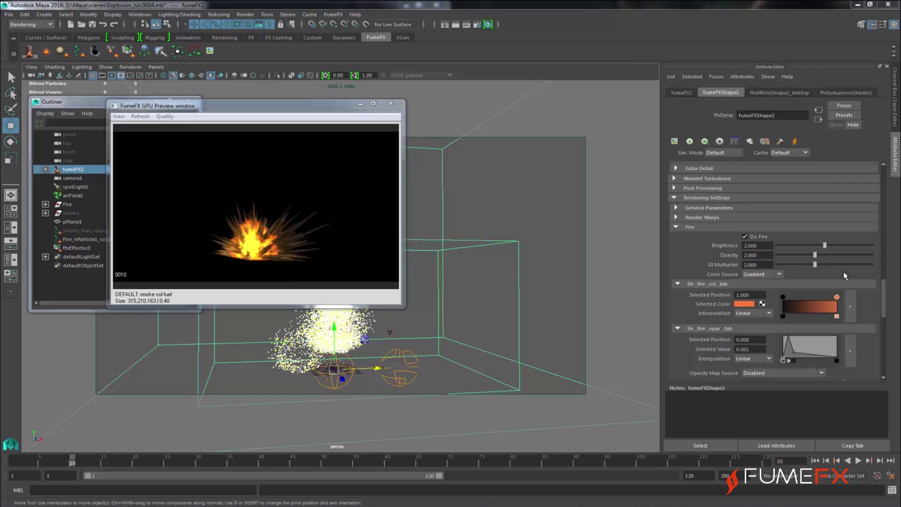
Set the Burn Rate in fumeFX2's Fuel simulation parameters to 50.
drag(883, 285, 882, 278)
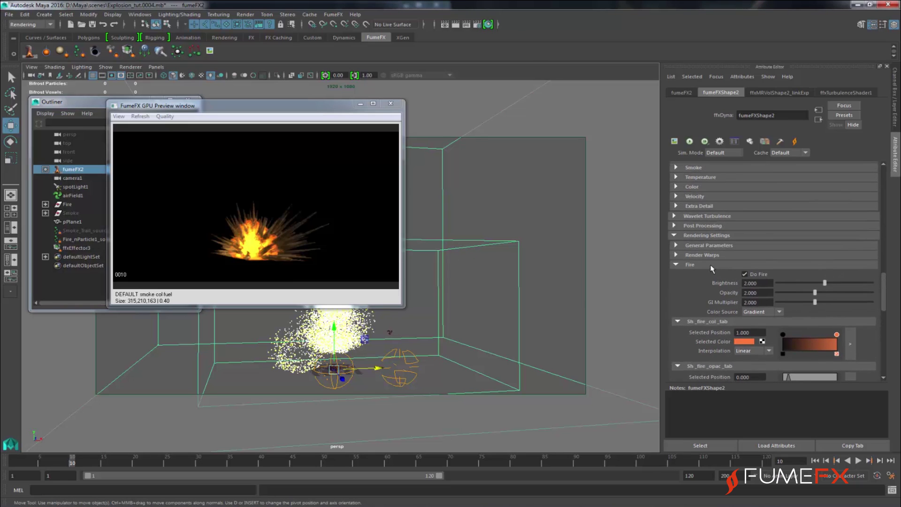
click(710, 266)
click(836, 275)
drag(885, 327, 883, 313)
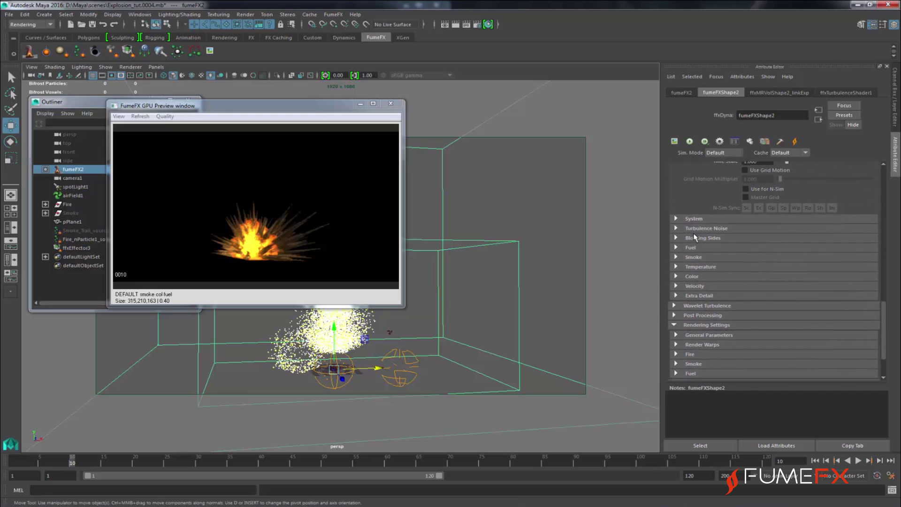
click(696, 249)
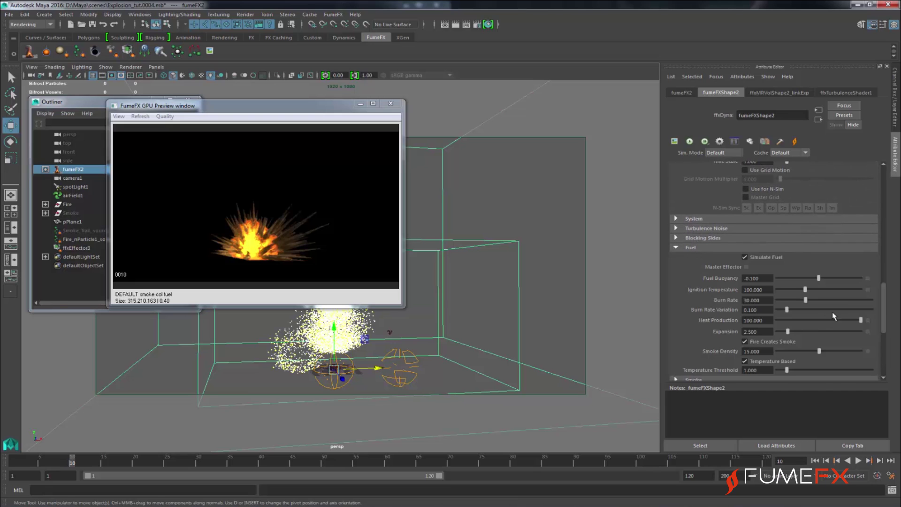
drag(884, 296, 884, 304)
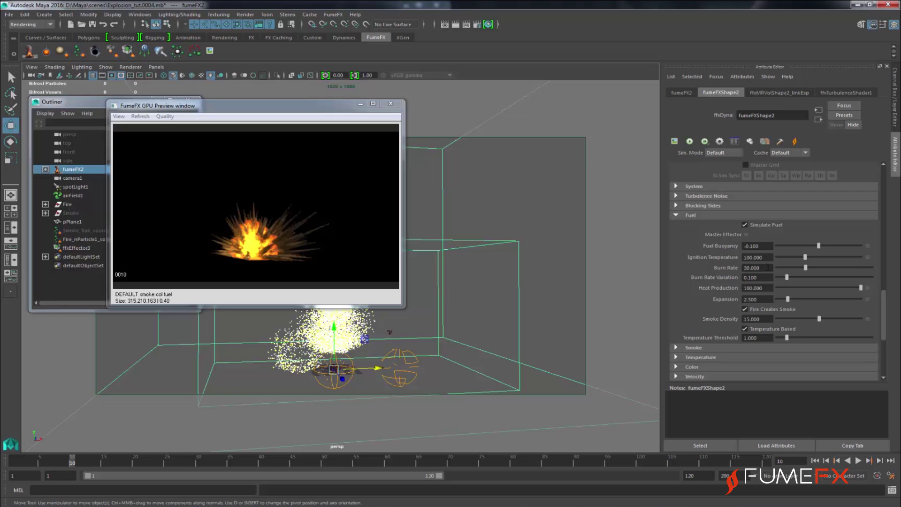
drag(767, 267, 744, 267)
text(50)
key(Return)
Keyframe the fuel Burn Rate at frame 8 and check the explosion around frame 10.
click(61, 461)
alt+drag(303, 367, 294, 364)
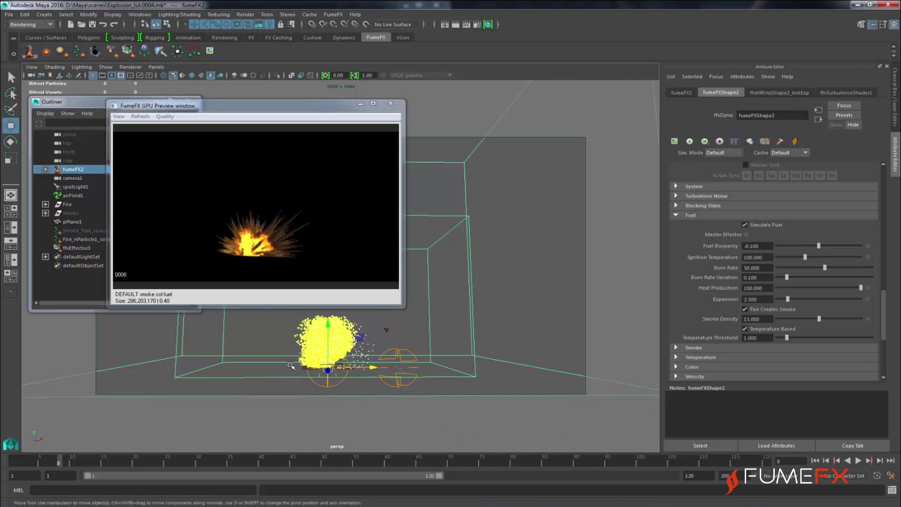
right_click(761, 265)
click(798, 280)
click(75, 463)
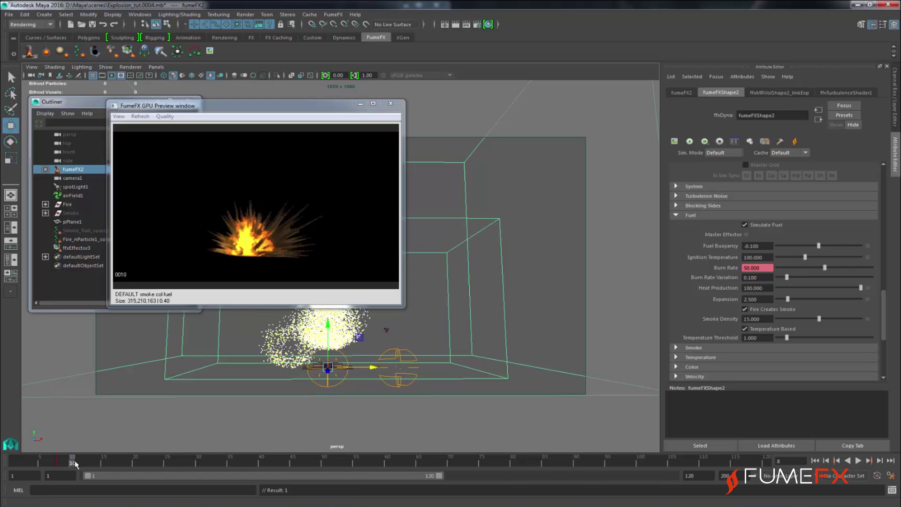
click(80, 466)
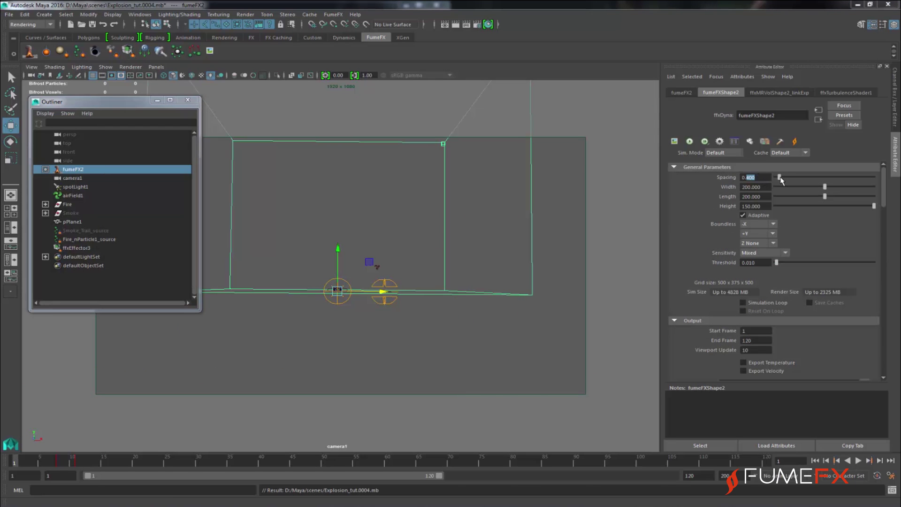
Set fumeFX2's grid Spacing to 0.24 and open the GPU preview with its view options.
drag(780, 178, 782, 177)
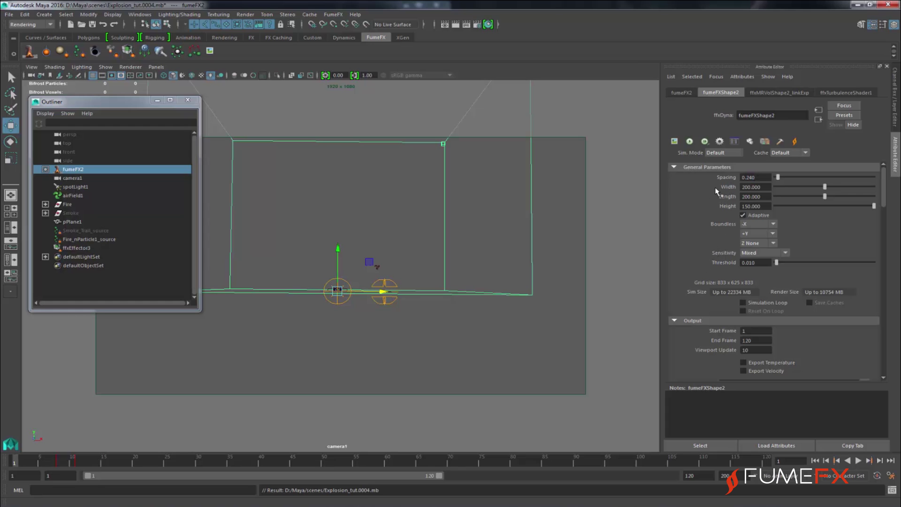
click(674, 141)
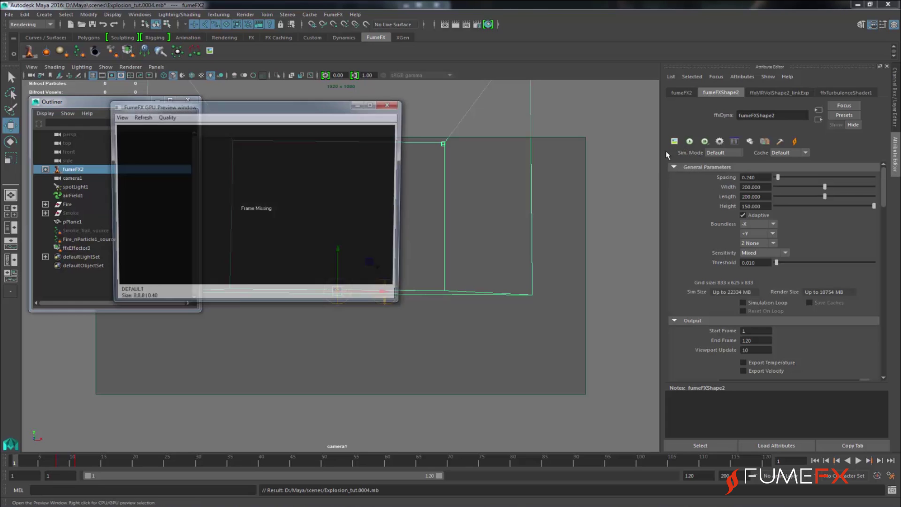
drag(227, 108, 168, 93)
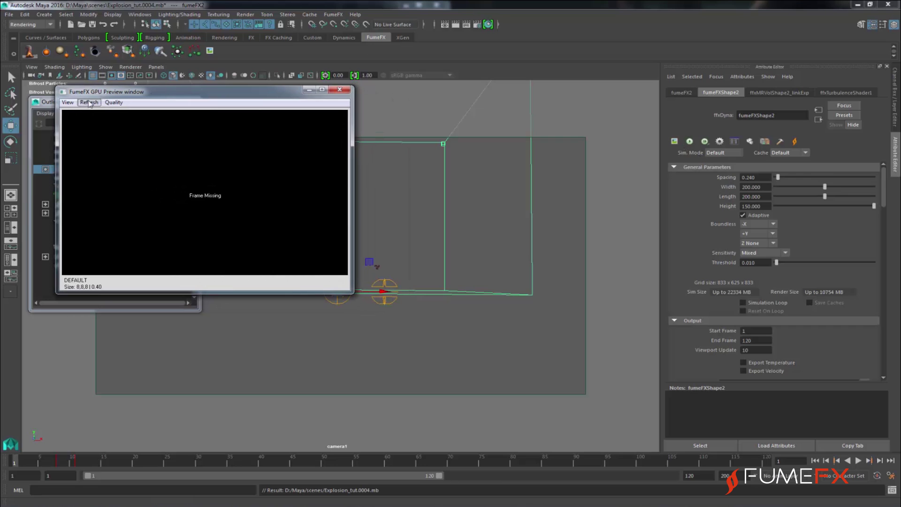
click(68, 102)
click(71, 103)
click(674, 141)
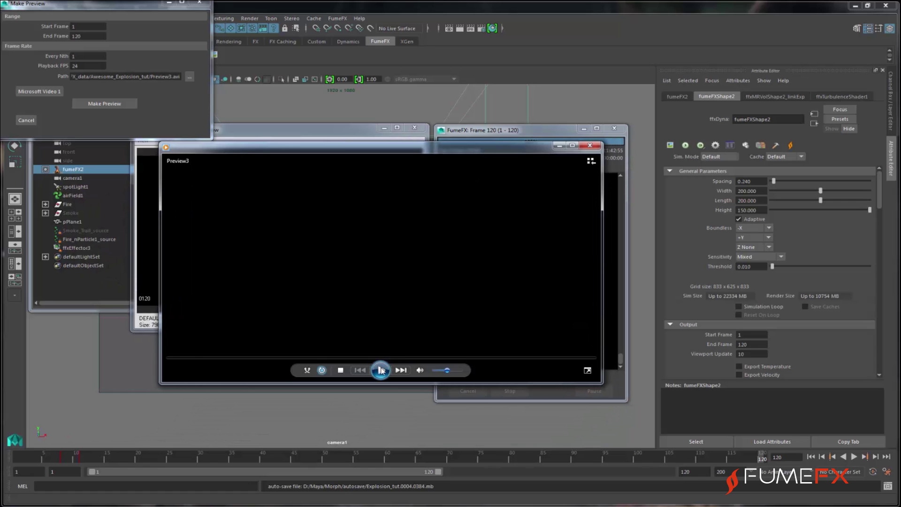
Play the Preview3 video and examine the frame 120 smoke up close in the GPU preview.
click(380, 370)
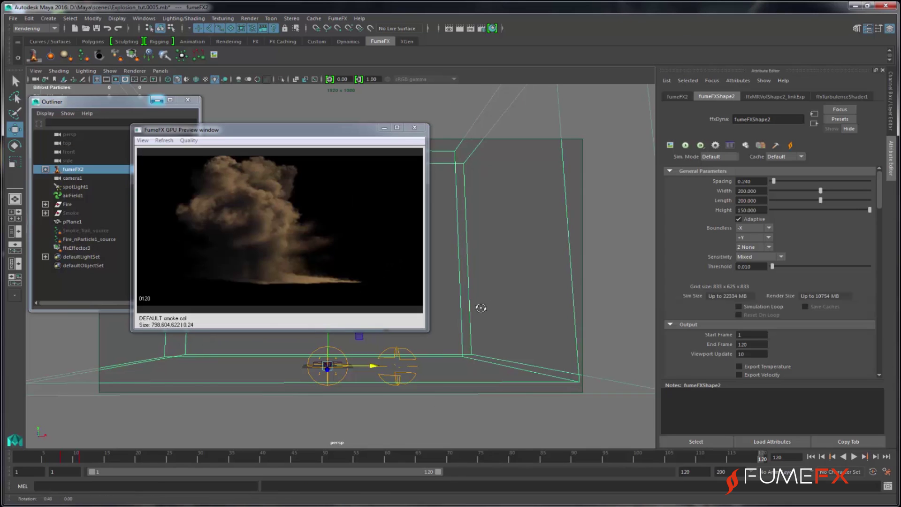
alt+drag(481, 308, 398, 317)
alt+right_drag(329, 348, 394, 346)
alt+middle_drag(368, 354, 529, 357)
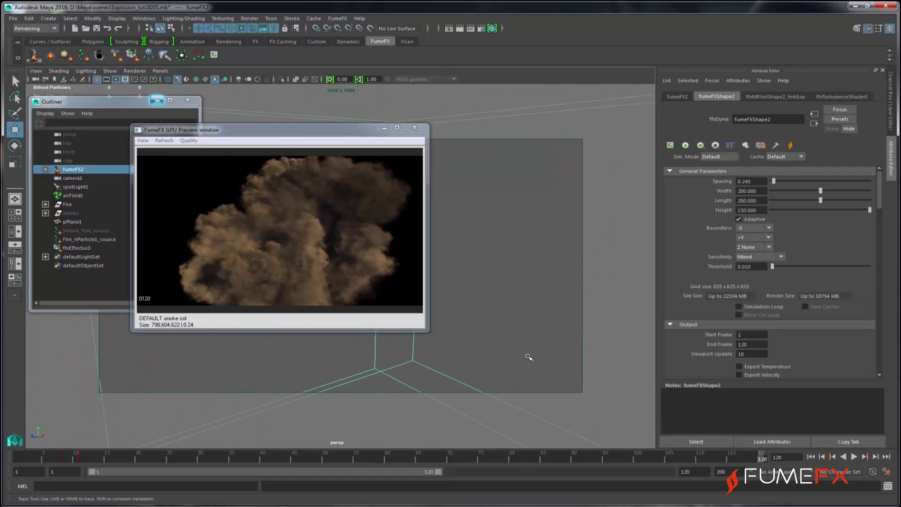
alt+drag(509, 334, 517, 298)
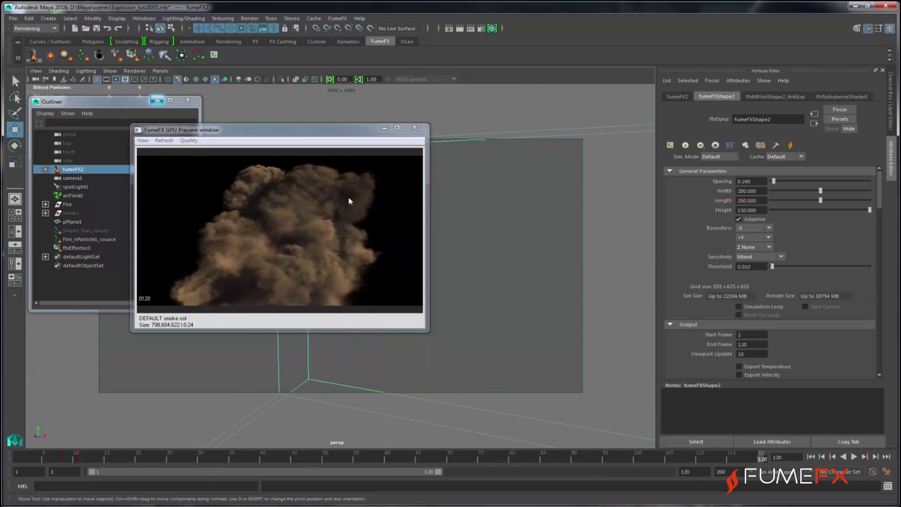
mouse_move(462, 225)
alt+mouse_down()
mouse_move(384, 233)
mouse_move(301, 201)
mouse_move(467, 217)
alt+mouse_up()
Move the GPU preview aside and inspect the whole smoke cloud from a distance and from different angles.
alt+right_drag(503, 278, 319, 357)
alt+right_drag(418, 332, 240, 398)
alt+right_drag(538, 303, 419, 328)
drag(321, 133, 201, 113)
alt+drag(409, 256, 542, 253)
alt+drag(401, 268, 364, 228)
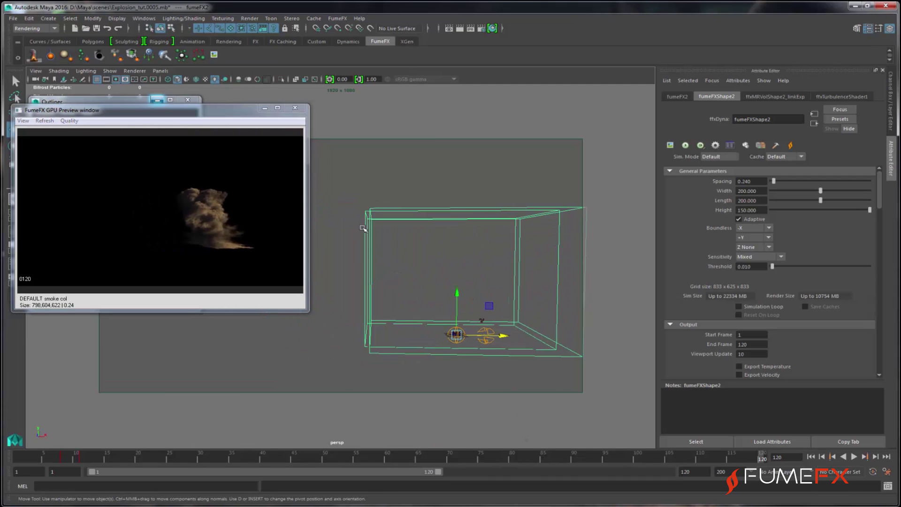
alt+drag(387, 338, 386, 315)
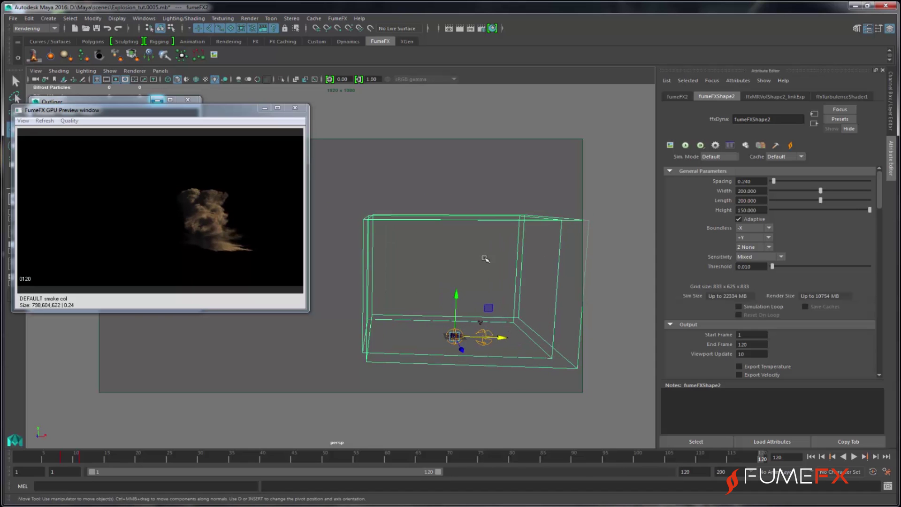